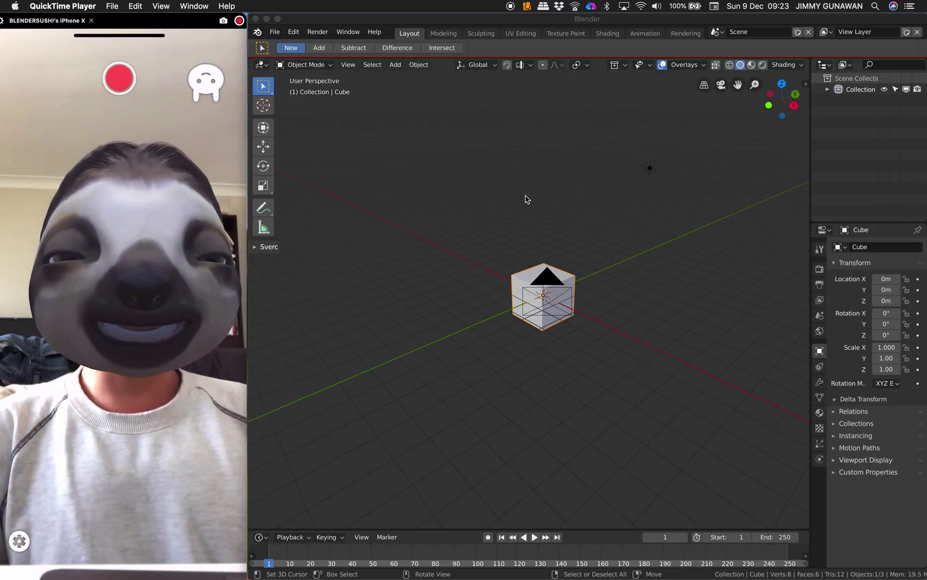
Look at the web page of the Scatter Objects addon video in the browser and return to Blender
middle_click_drag(584, 201, 572, 207)
key("ctrl+Right")
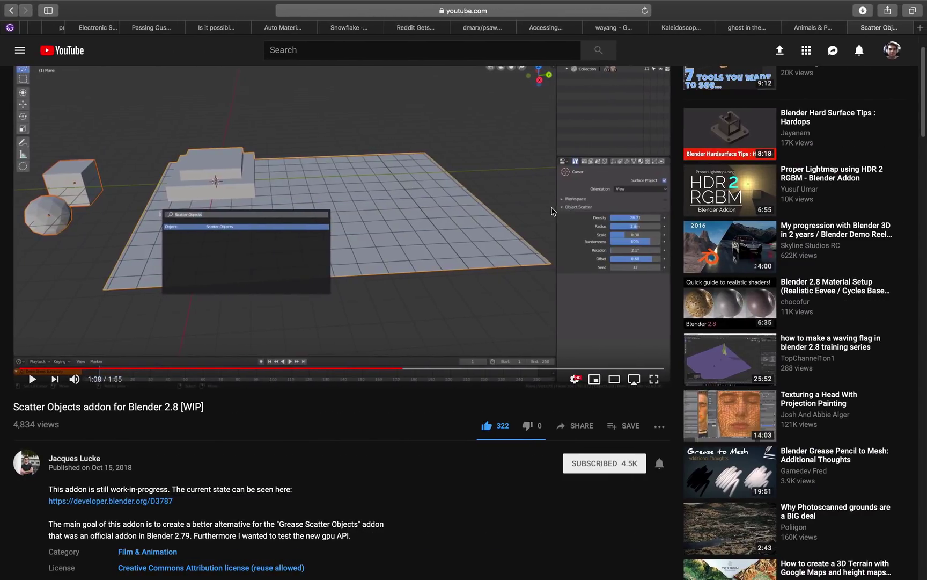
key("ctrl+Left")
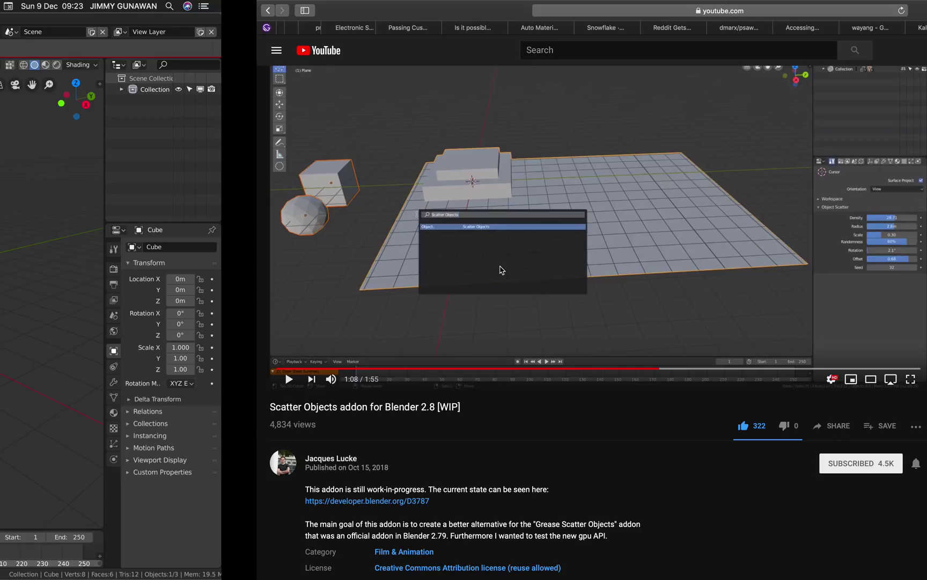
key("ctrl+Left")
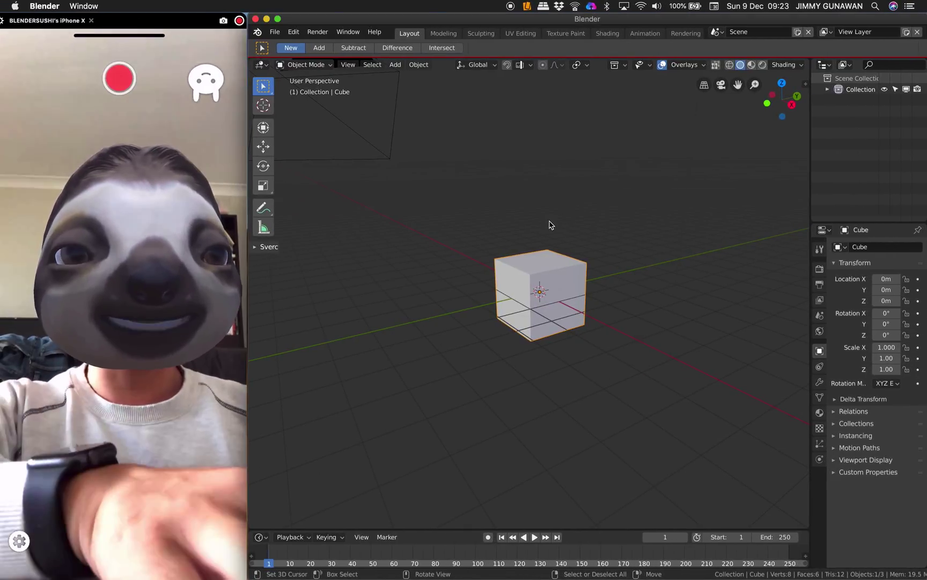
Scale up the default cube freehand to make it a large scatter target
left_click(542, 213)
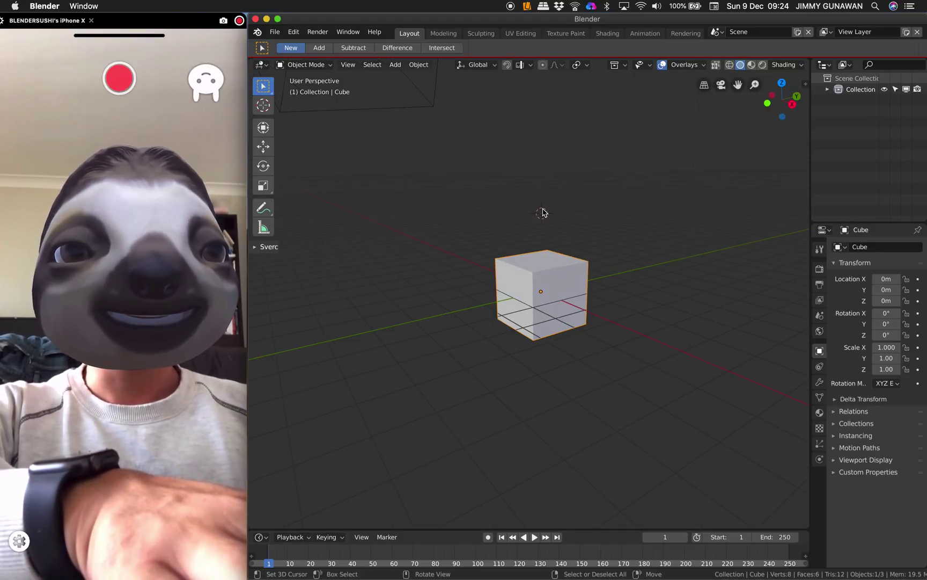
left_click(590, 102)
scroll(588, 177, "up", 3)
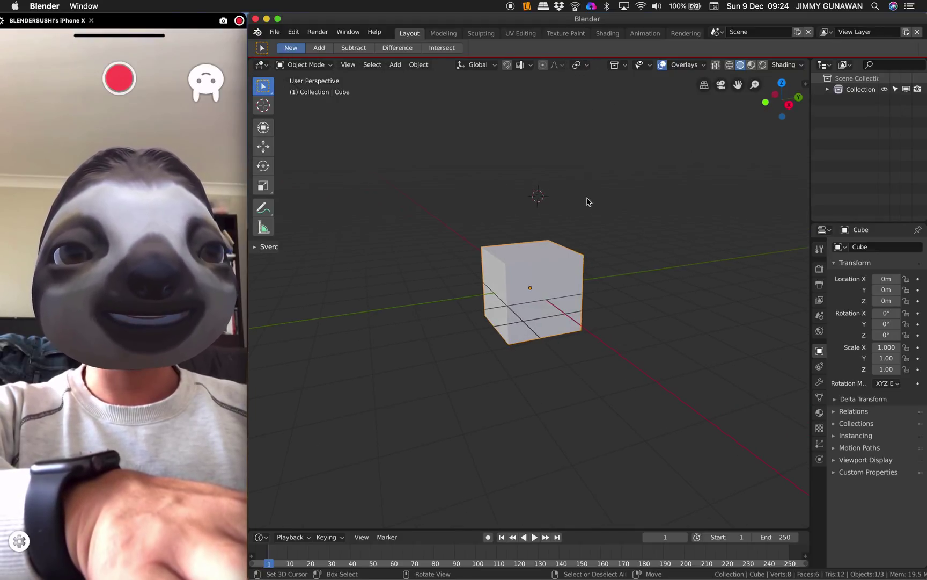
scroll(584, 210, "up", 2)
left_click(526, 253)
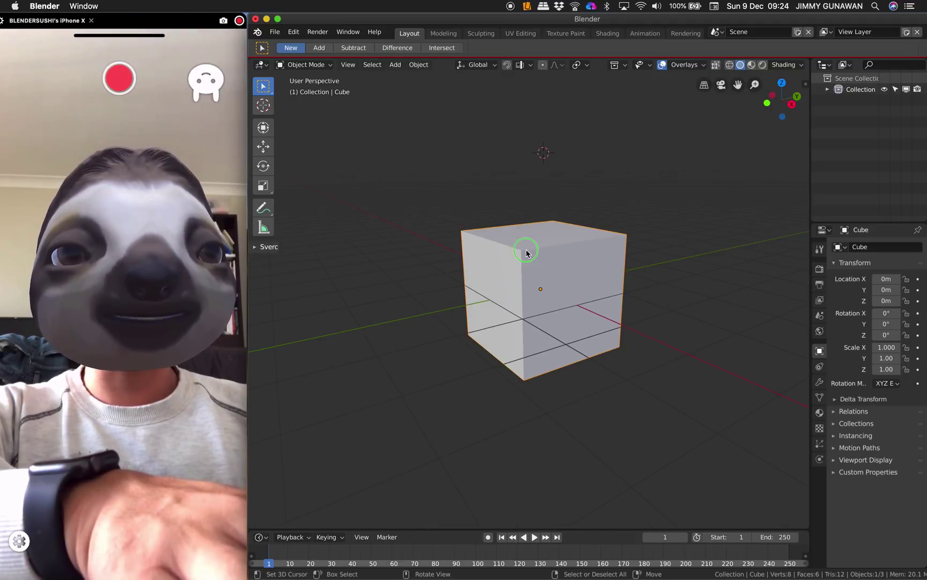
scroll(569, 266, "down", 3)
key("s")
left_click(682, 269)
scroll(647, 250, "down", 4)
middle_click_drag(642, 247, 633, 225)
Delete the light and the camera from the scene
right_click(601, 165)
left_click(445, 171, "shift")
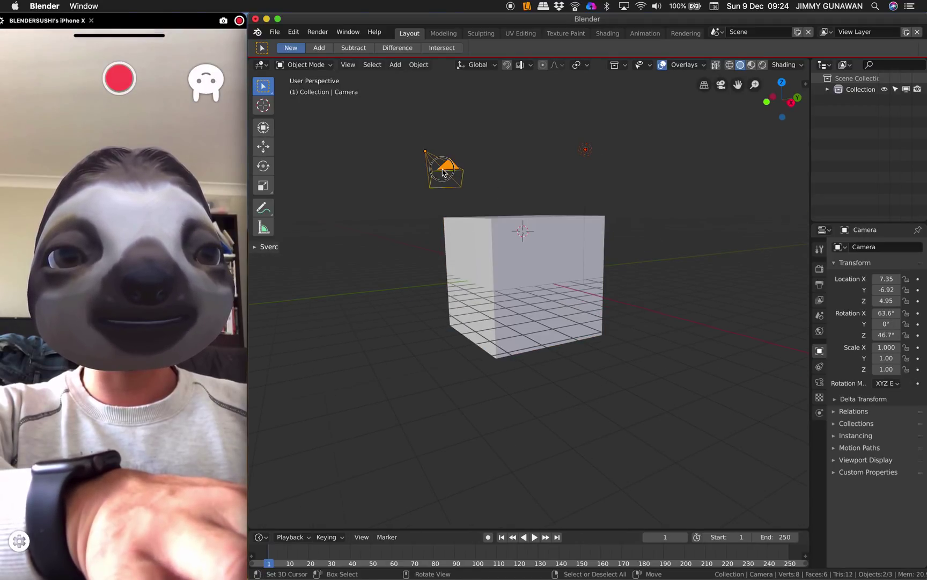
key("x")
left_click(441, 171)
middle_click_drag(483, 177, 456, 171)
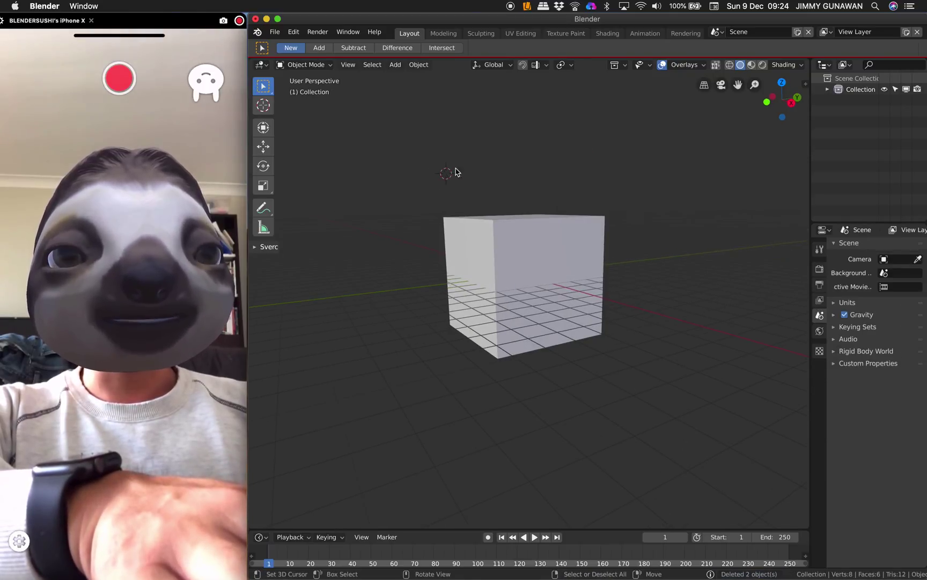
Find the Object: Scatter Objects add-on in the preferences by searching for "sca" and enable it
left_click(294, 33)
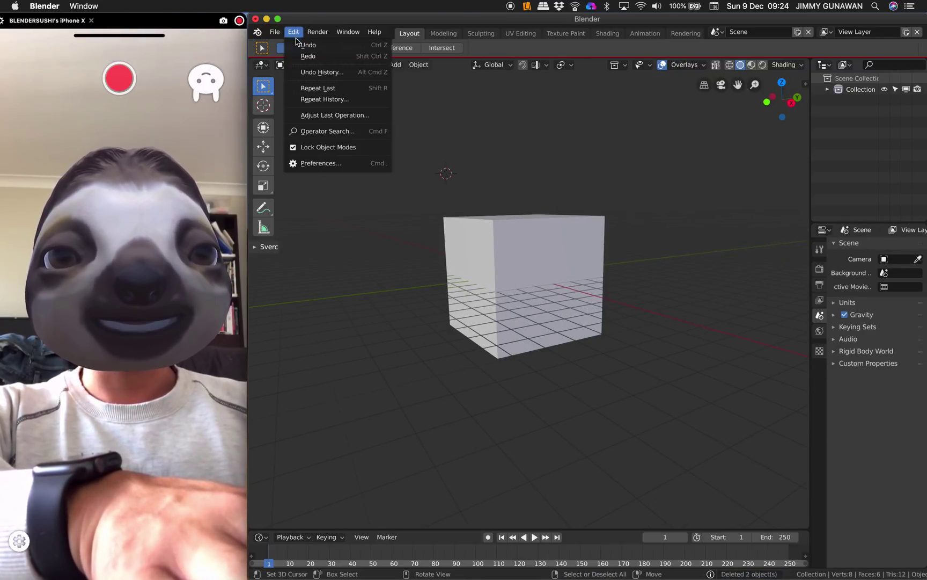
left_click(337, 164)
left_click_drag(382, 21, 597, 65)
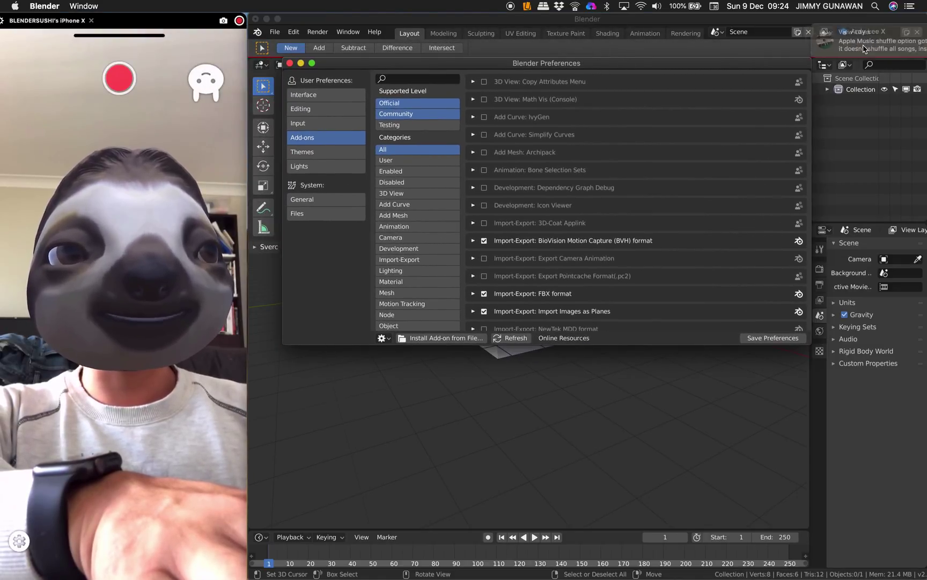
left_click(441, 80)
type("sca")
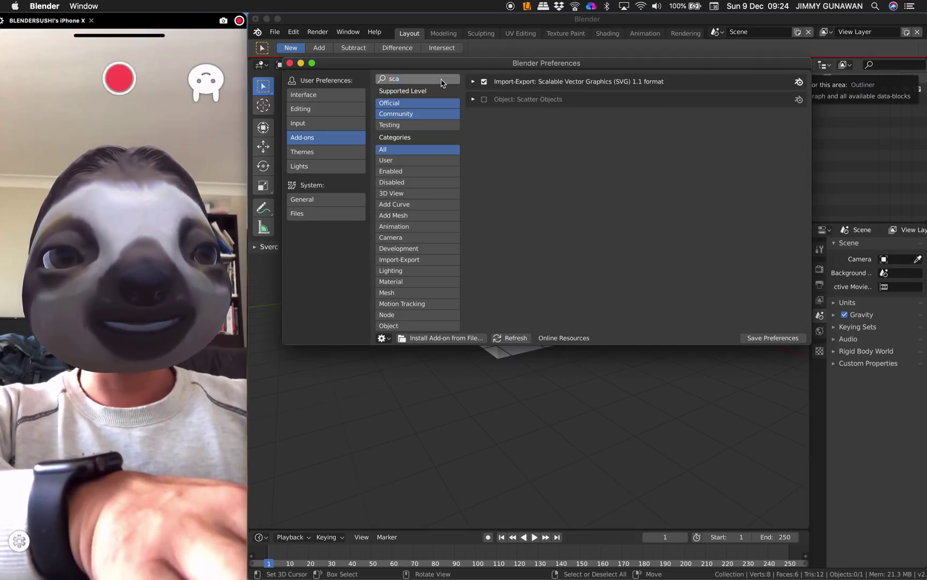
left_click(507, 119)
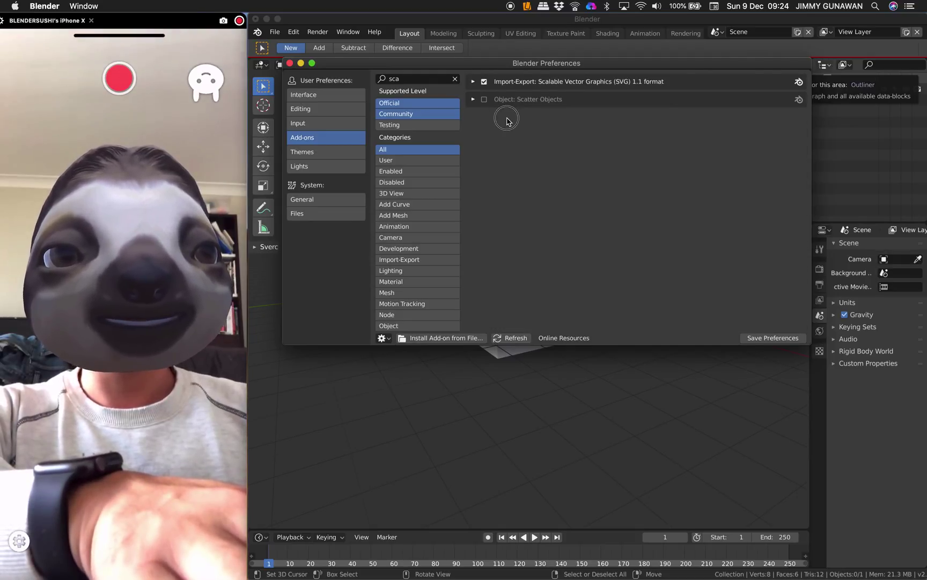
left_click(474, 100)
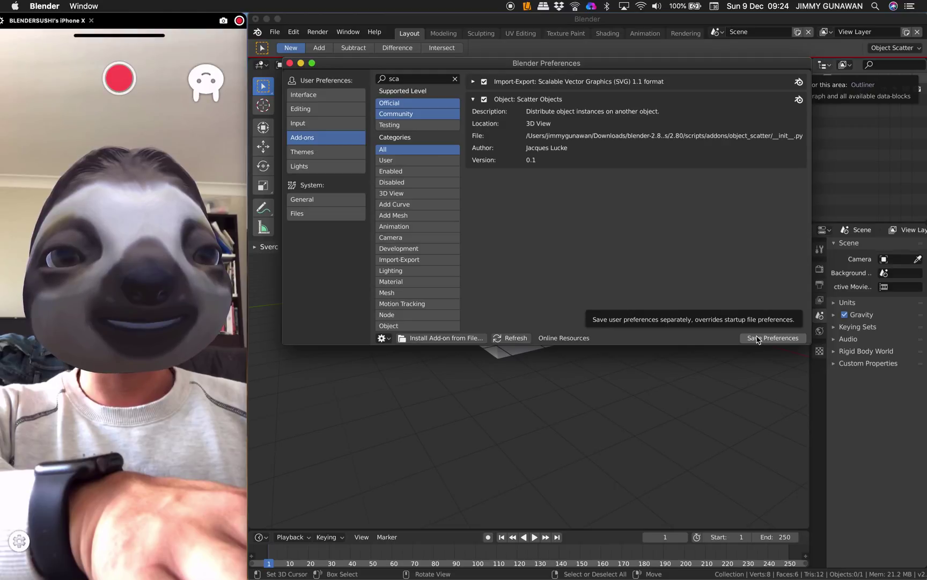
left_click(290, 62)
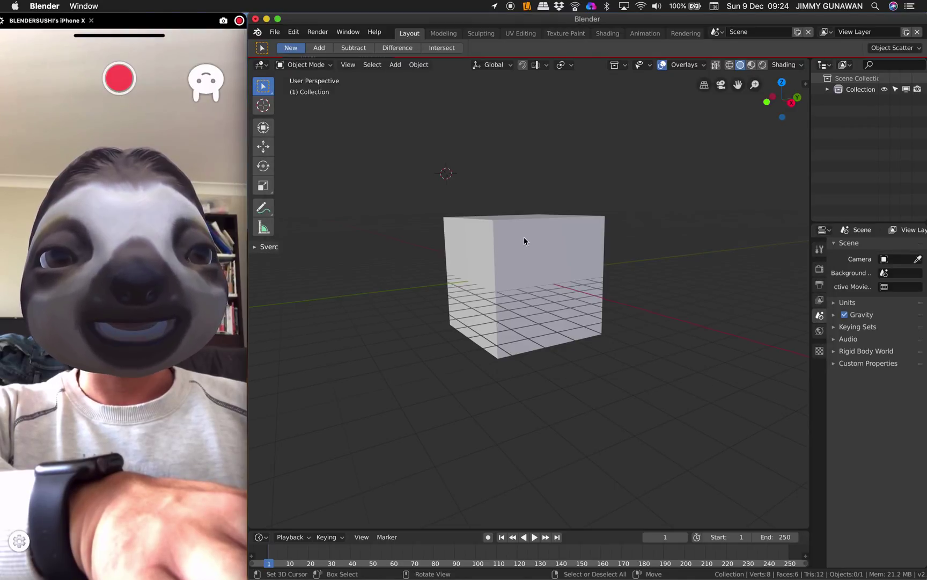
Add a second cube at about X 10.4, Y 1.7, Z 6.3 m, scaled to about 0.67 and tilted about 9°, 13°, -6°
scroll(521, 235, "down", 4)
key("shift+a")
mouse_move(647, 240)
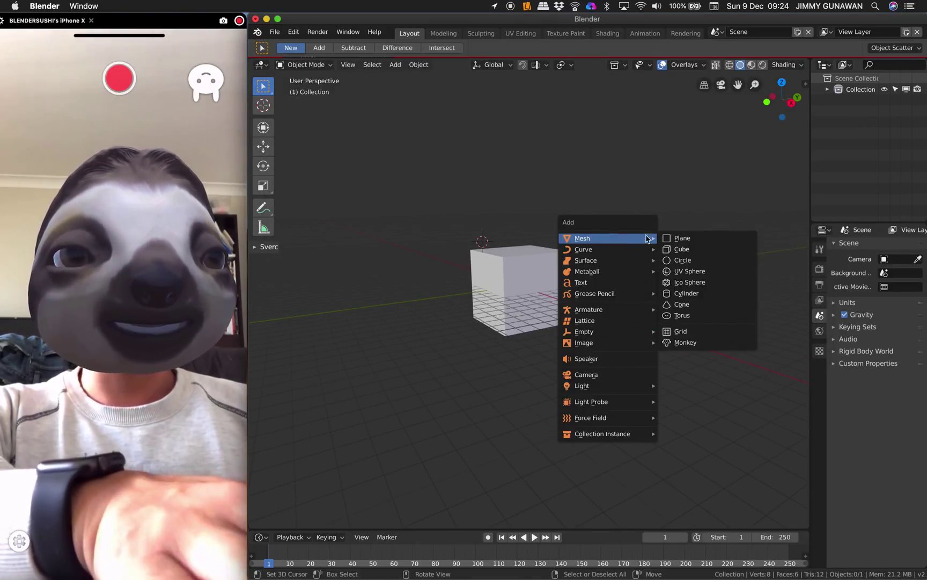
left_click(670, 250)
key("g")
left_click(669, 226)
key("s")
left_click(654, 222)
key("r")
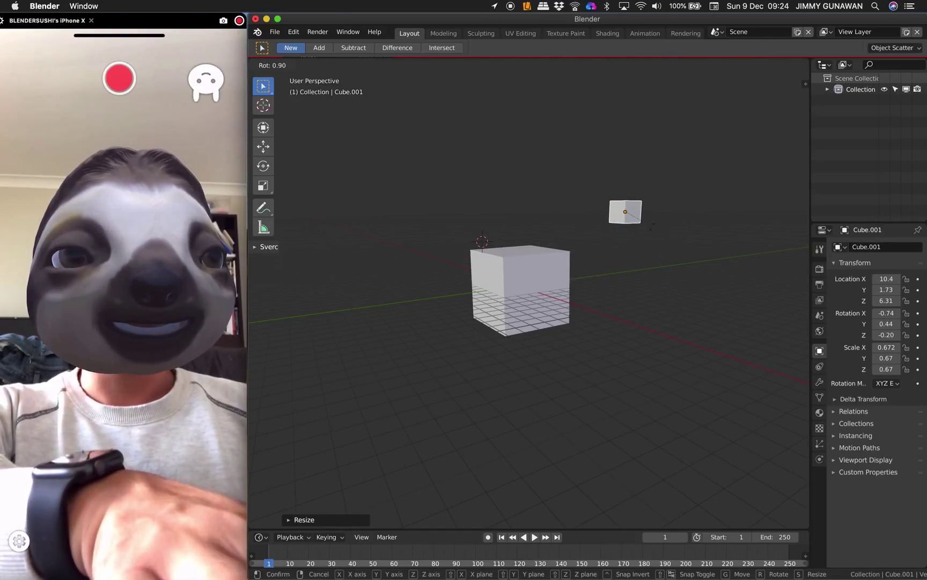
key("r")
left_click(648, 233)
Add a torus beside the small cube at about X 11.3, Y 3.2, Z 6.5 m, rotated about 28°, 38°, 7°
key("shift+a")
mouse_move(648, 234)
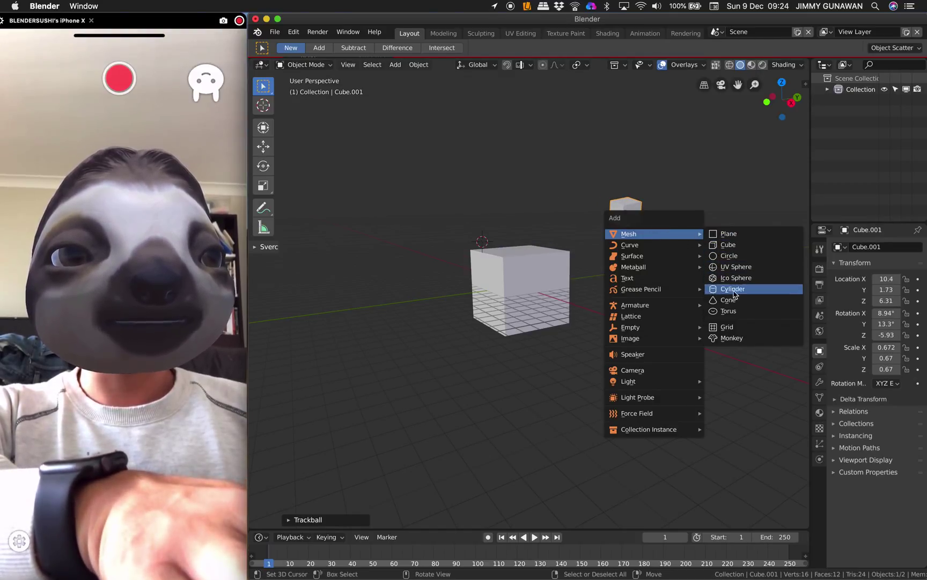
left_click(731, 311)
key("g")
left_click(735, 241)
key("r")
key("r")
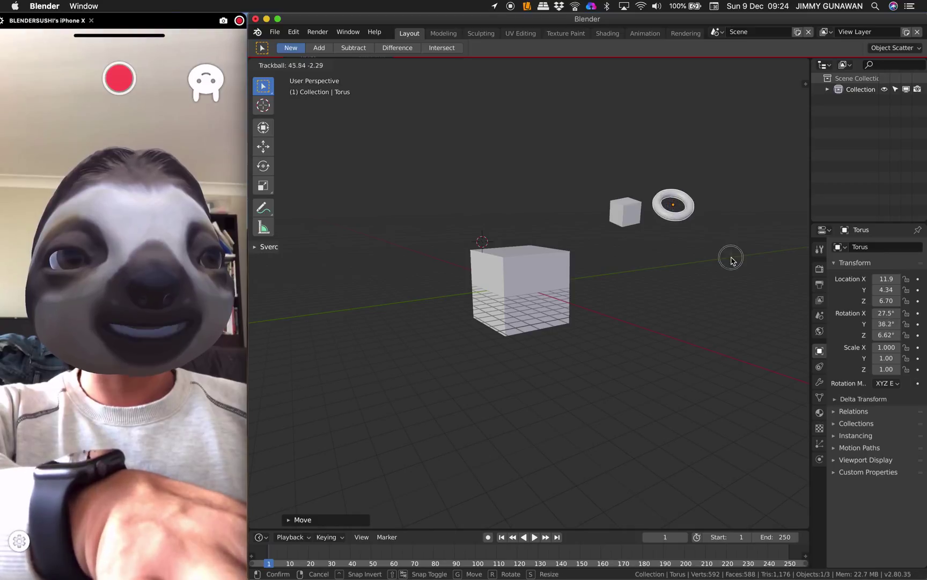
left_click(710, 265)
Add an ico sphere beside the torus at about X 12.2, Y 4.4, Z 6.0 m
key("shift+a")
mouse_move(696, 261)
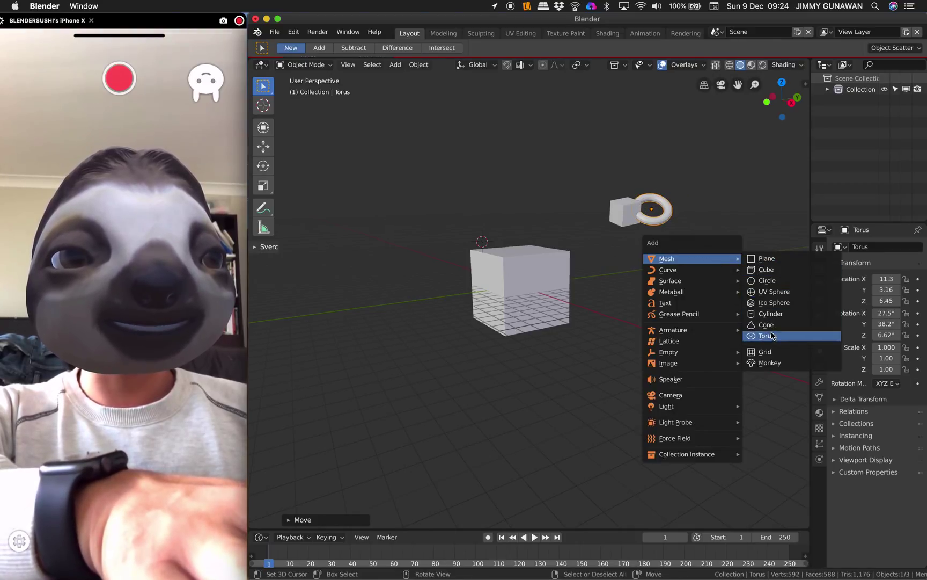
left_click(773, 302)
key("g")
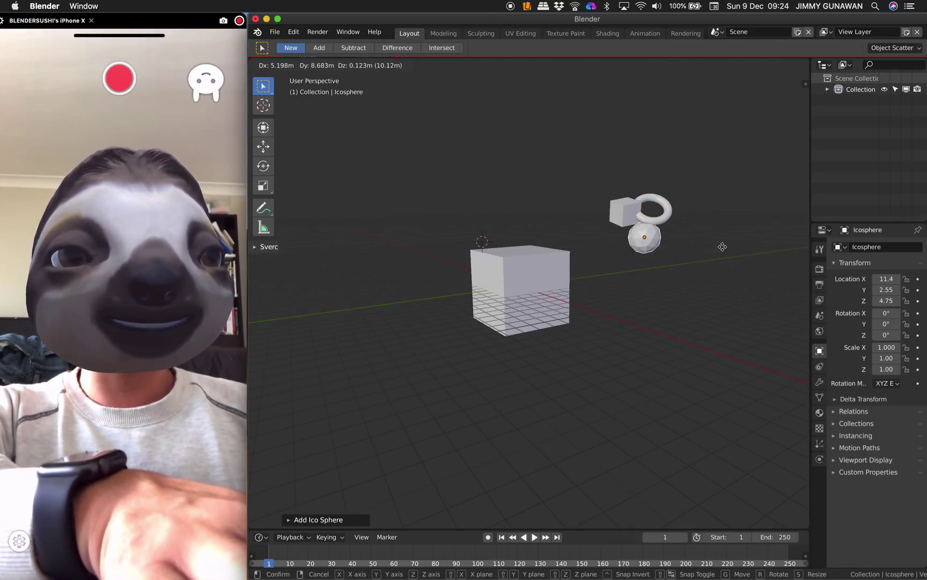
left_click(668, 251)
Add a cone beside the ico sphere at about X 12.9, Y 5.6, Z 5.6 m, rotated about 15°, 23°, 2°
key("shift+a")
mouse_move(668, 250)
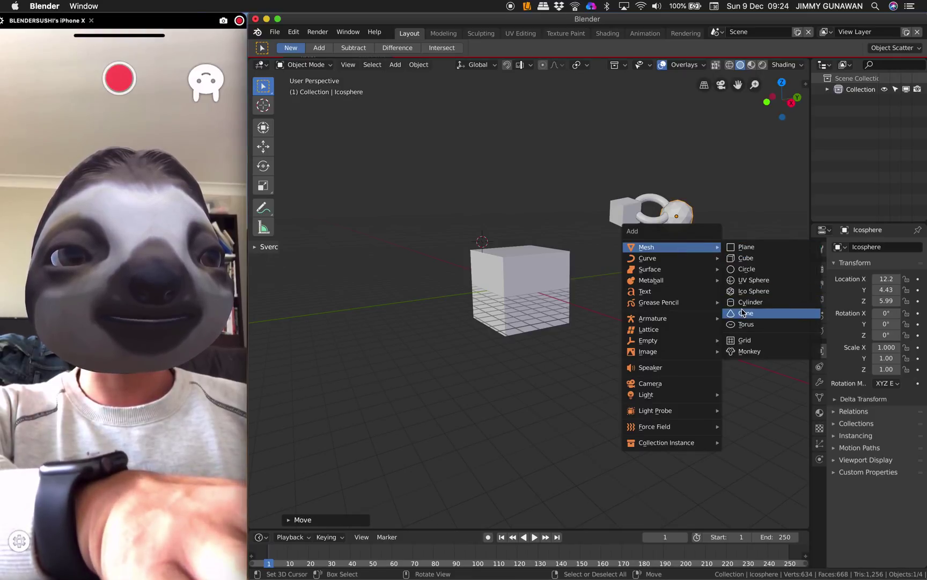
left_click(741, 315)
key("g")
left_click(784, 220)
key("r")
key("r")
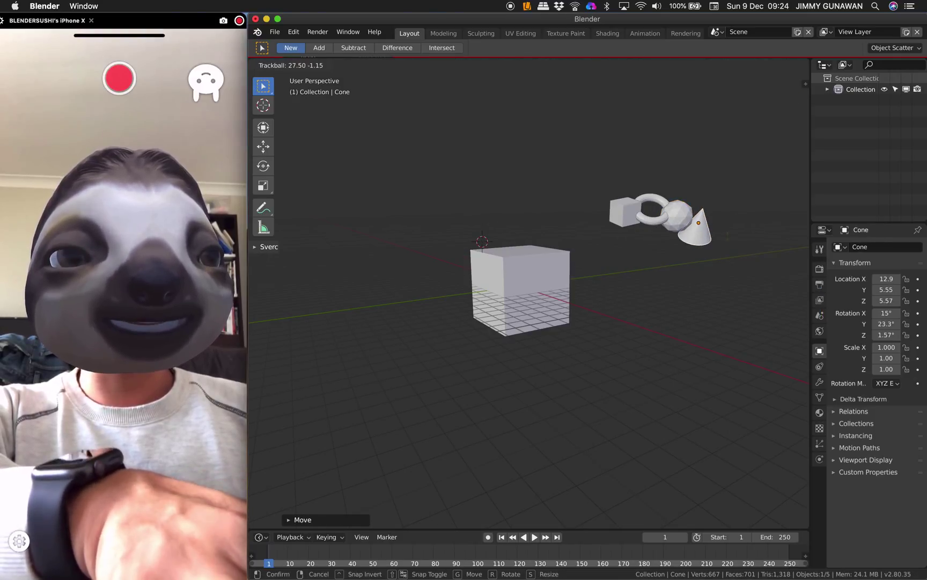
left_click(541, 284)
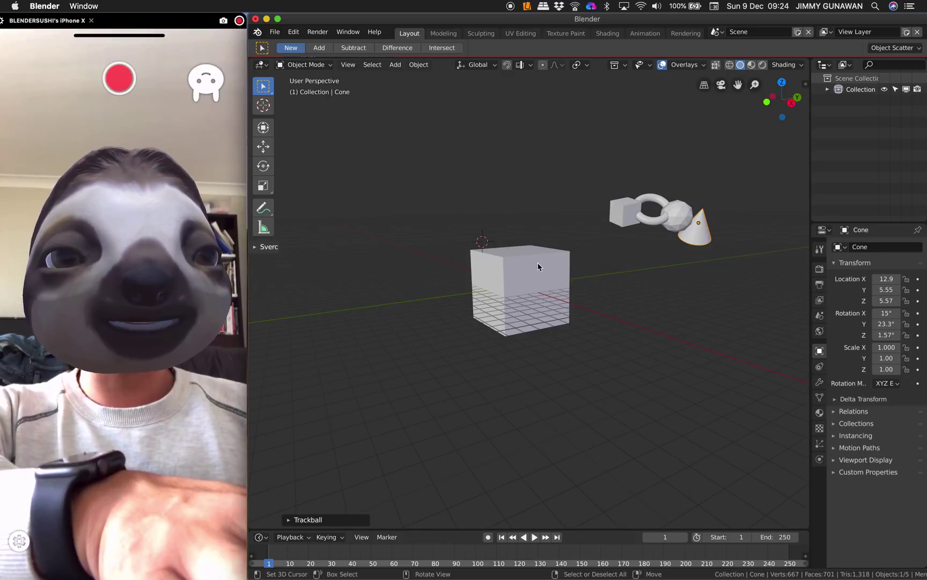
Select the small cube, torus, ico sphere and cone together
middle_click_drag(538, 266, 539, 261)
scroll(550, 264, "up", 1)
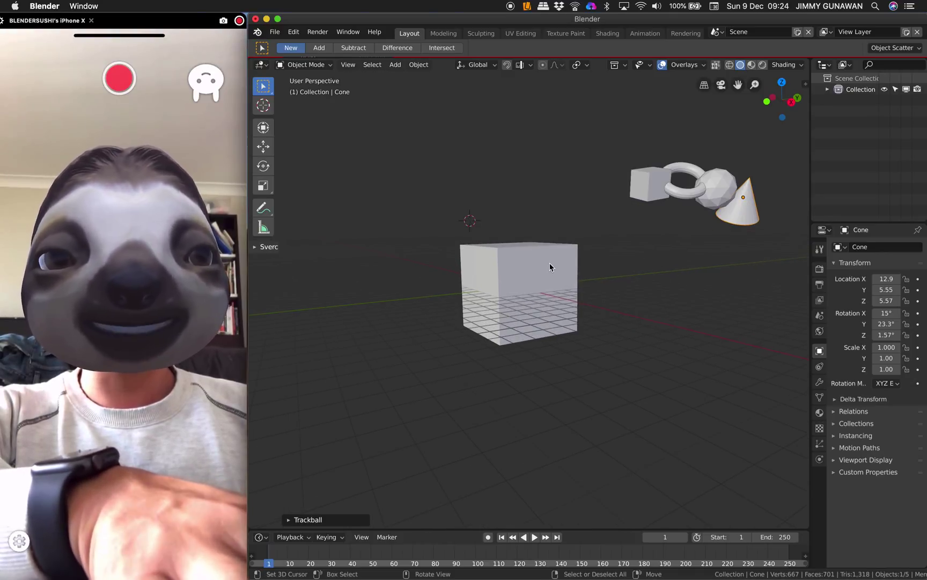
scroll(577, 266, "down", 1)
right_click(621, 210)
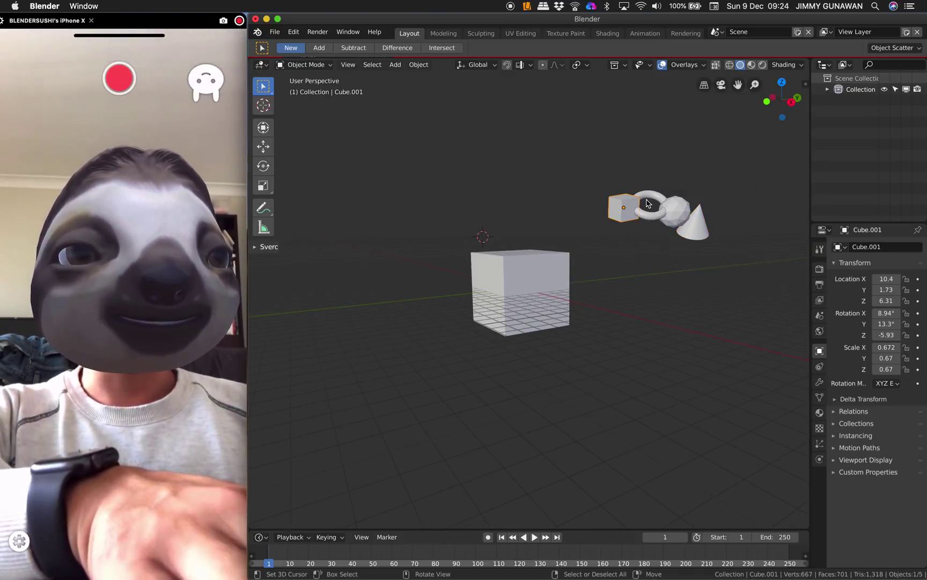
right_click(643, 195, "shift")
right_click(676, 204, "shift")
right_click(693, 219, "shift")
middle_click_drag(692, 219, 659, 245, "shift")
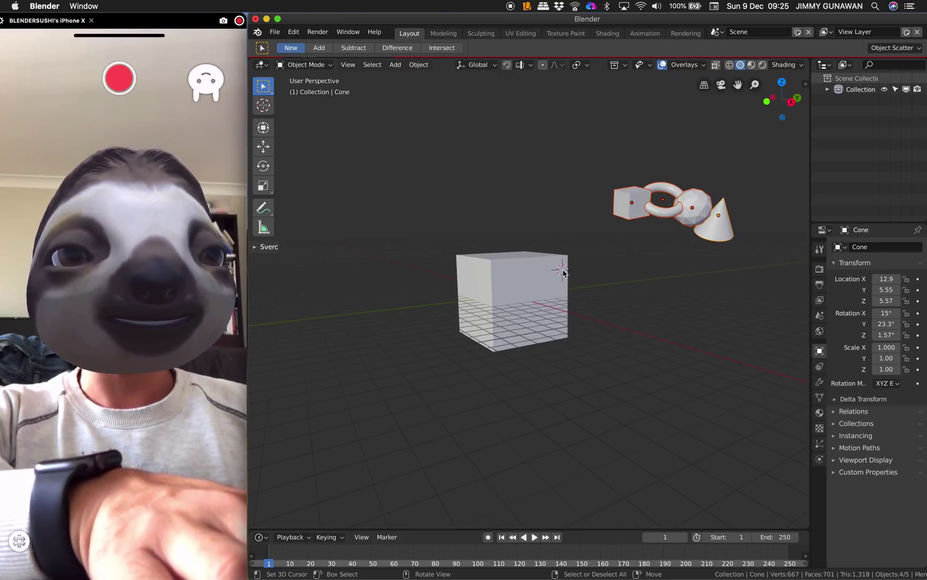
mouse_move(543, 224)
middle_mouse_down()
mouse_move(513, 226)
mouse_move(538, 219)
middle_mouse_up()
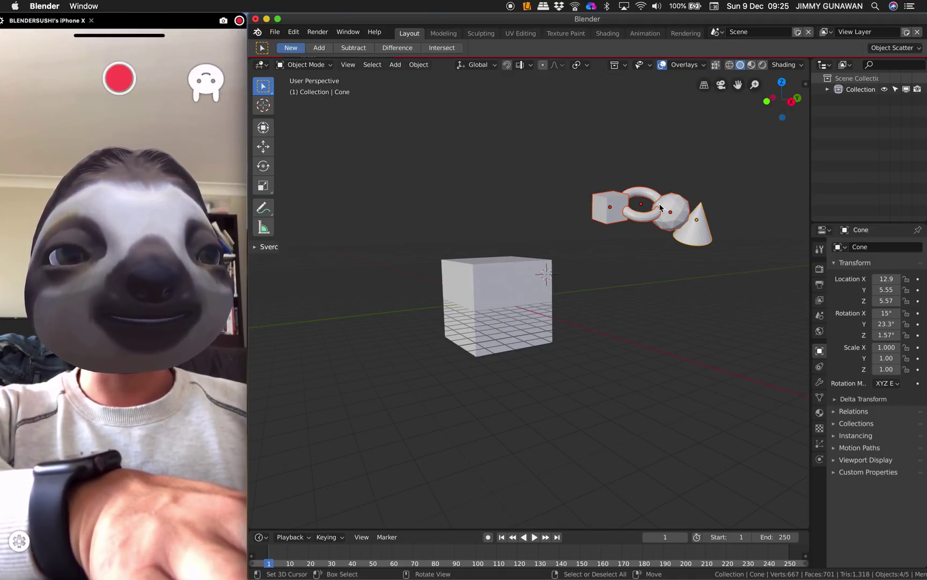
middle_click_drag(562, 260, 566, 266)
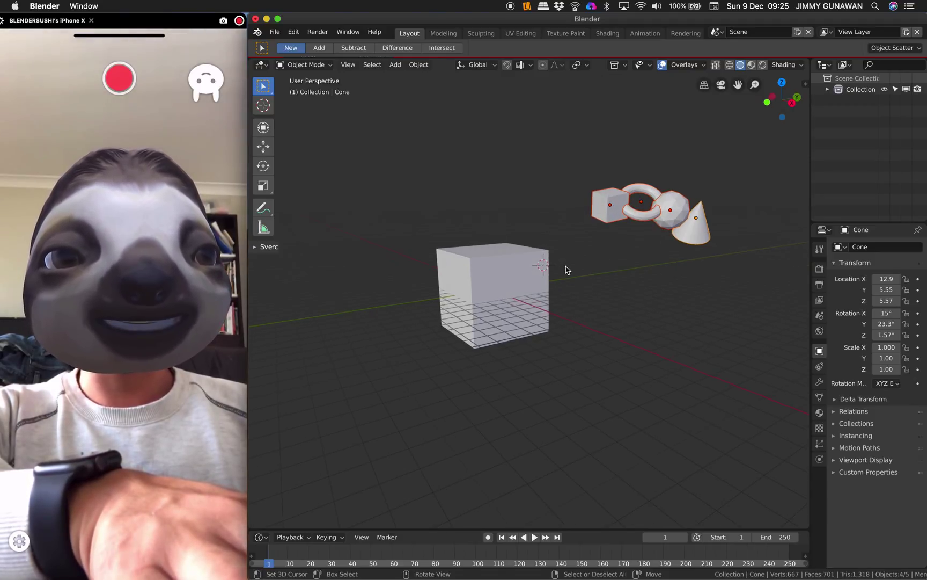
Scale the large cube to about 7.4 and move it to about X -3.8, Y -5.6, Z 0.8 m
right_click(508, 274)
scroll(513, 276, "down", 2)
key("s")
left_click(557, 299)
key("g")
left_click(501, 284)
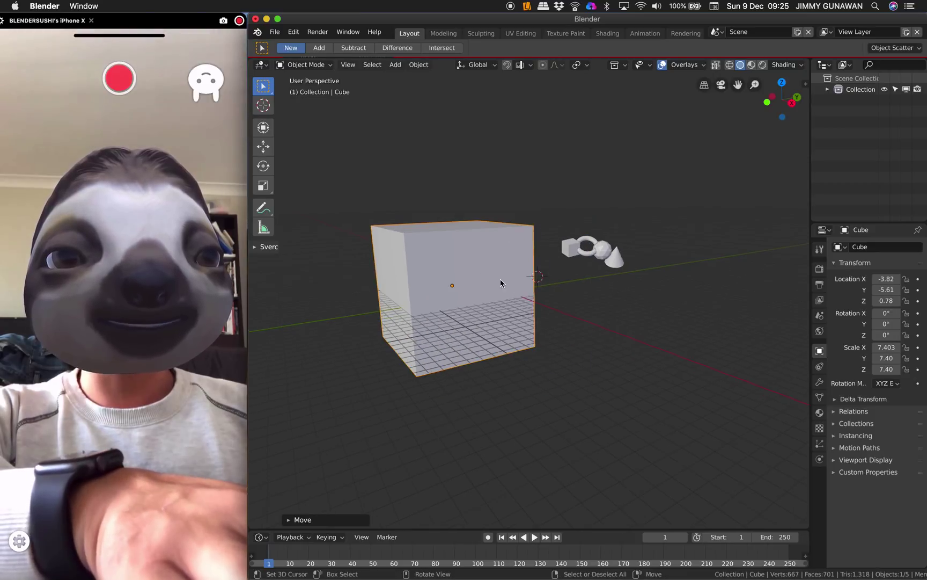
Select the small cube, torus, ico sphere and cone, adding the large cube last as the active object
left_click(570, 248)
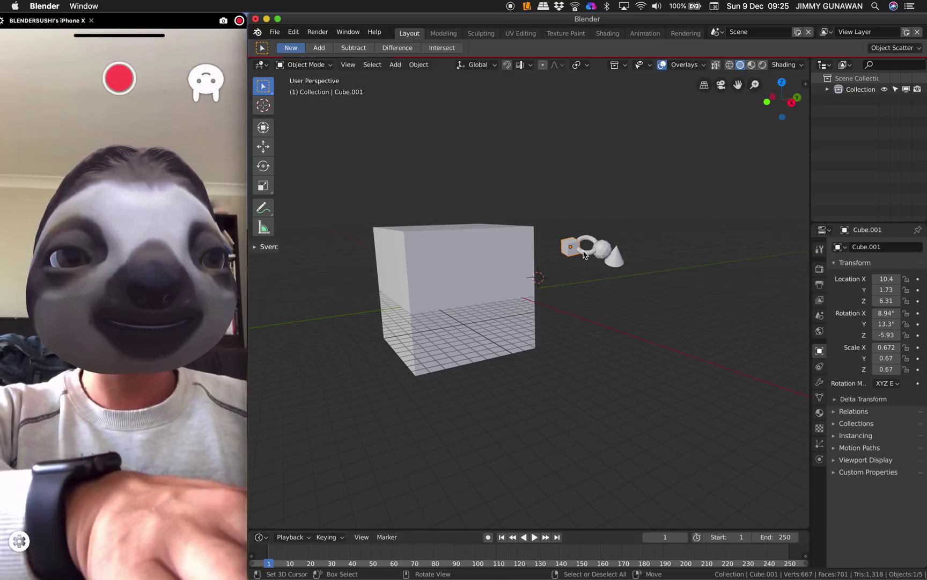
right_click(590, 253, "shift")
right_click(602, 251, "shift")
right_click(614, 259, "shift")
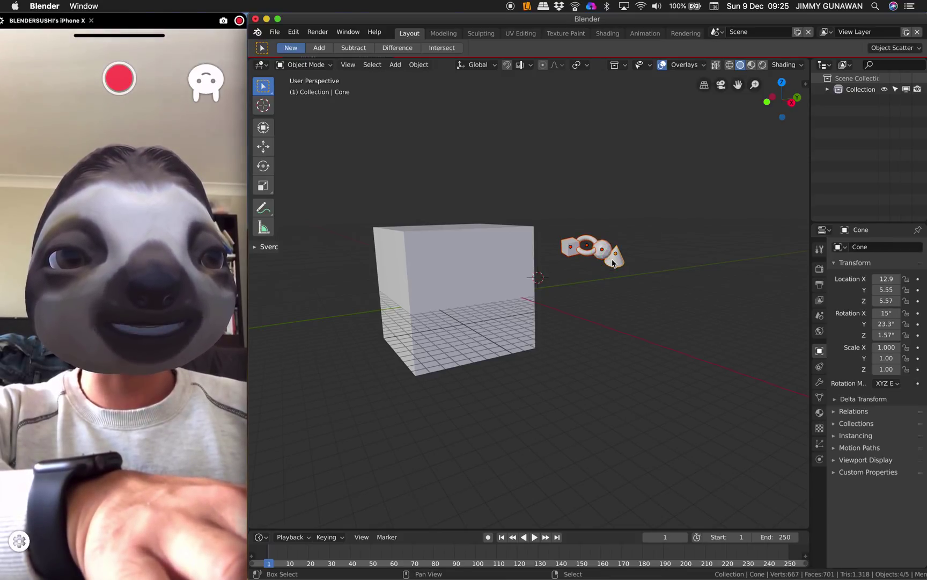
middle_click_drag(592, 267, 593, 263)
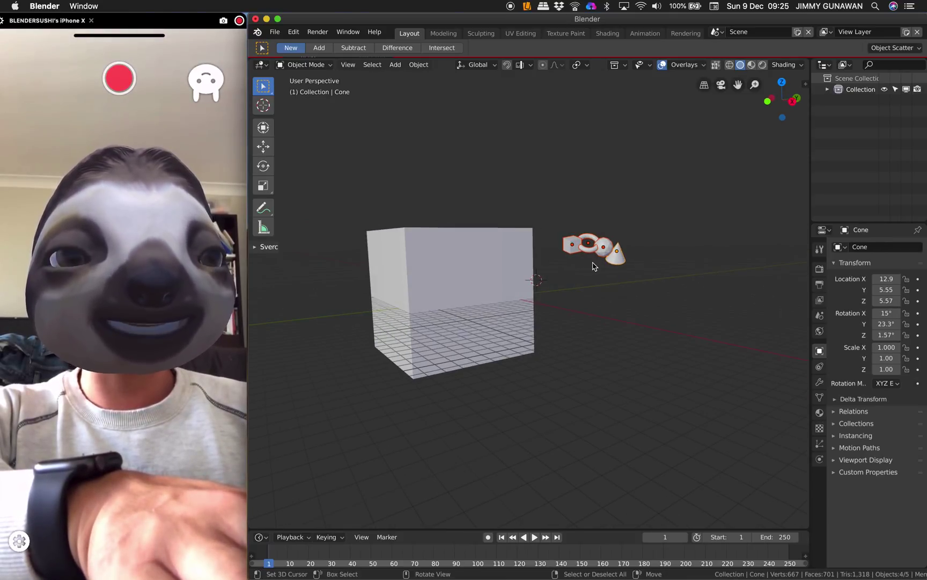
left_click(534, 277, "shift")
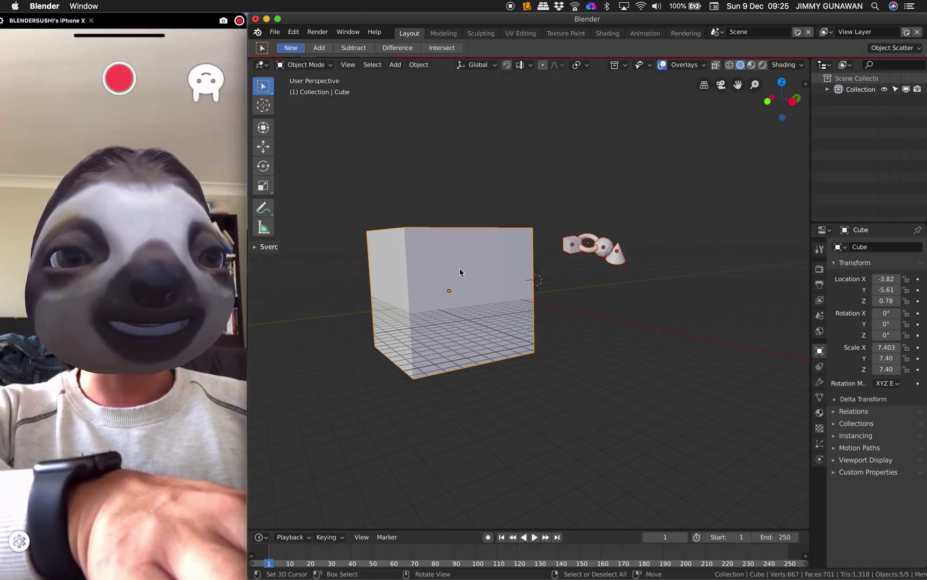
Search the operators for "sca" and run Scatter Objects on the selection with the large cube as target
middle_click_drag(489, 254, 520, 224)
key("F3")
type("sca")
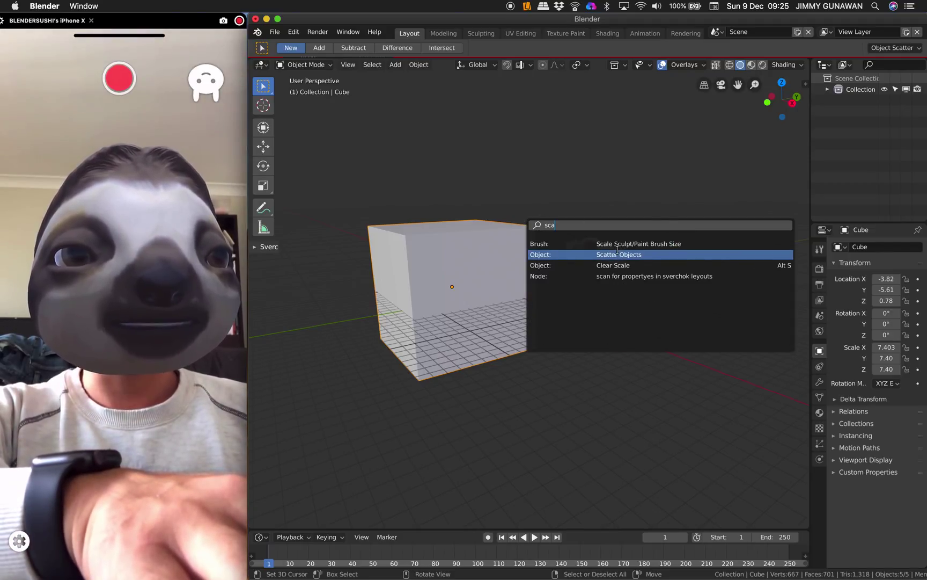
left_click(619, 253)
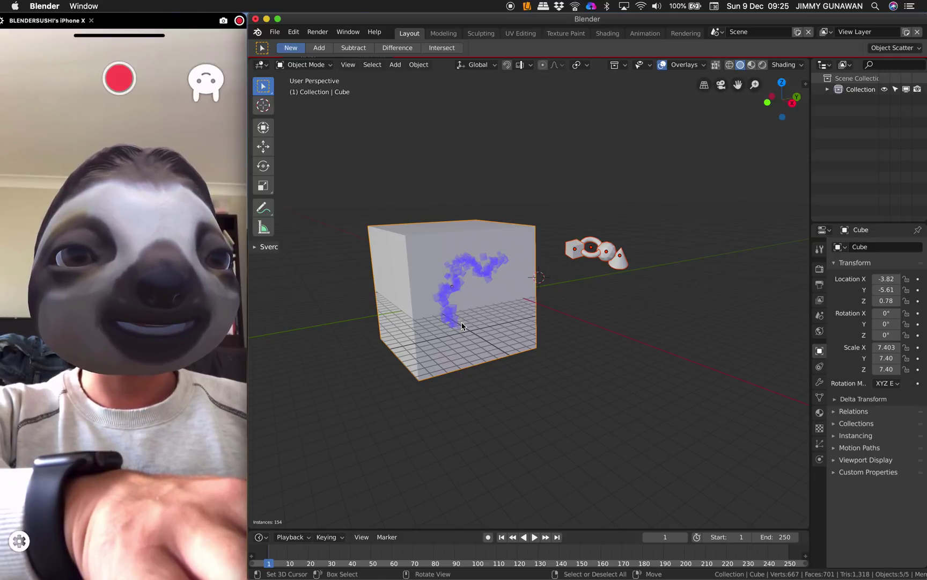
Paint winding scatter strokes across the top and side faces of the large cube
mouse_move(473, 317)
middle_mouse_down()
mouse_move(514, 284)
mouse_move(542, 303)
middle_mouse_up()
mouse_move(506, 249)
left_mouse_down()
mouse_move(491, 271)
mouse_move(421, 305)
left_mouse_up()
middle_click_drag(446, 306, 508, 264)
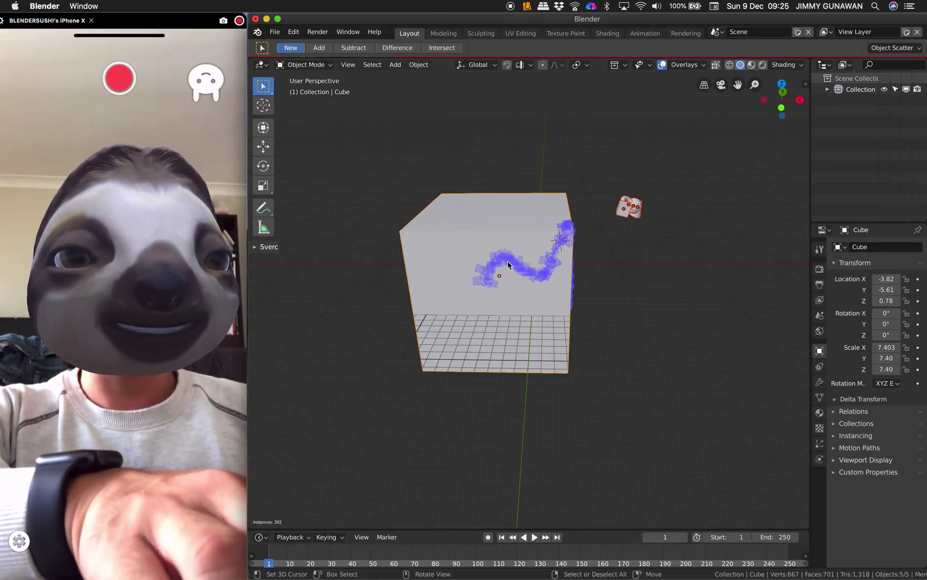
left_click_drag(495, 272, 457, 325)
middle_click_drag(472, 294, 529, 276)
mouse_move(485, 289)
left_mouse_down()
mouse_move(435, 286)
mouse_move(417, 236)
left_mouse_up()
middle_click_drag(435, 257, 548, 292)
left_click_drag(457, 246, 457, 321)
middle_click_drag(459, 321, 549, 318)
left_click_drag(478, 338, 408, 332)
mouse_move(404, 336)
middle_mouse_down()
mouse_move(487, 299)
mouse_move(481, 294)
middle_mouse_up()
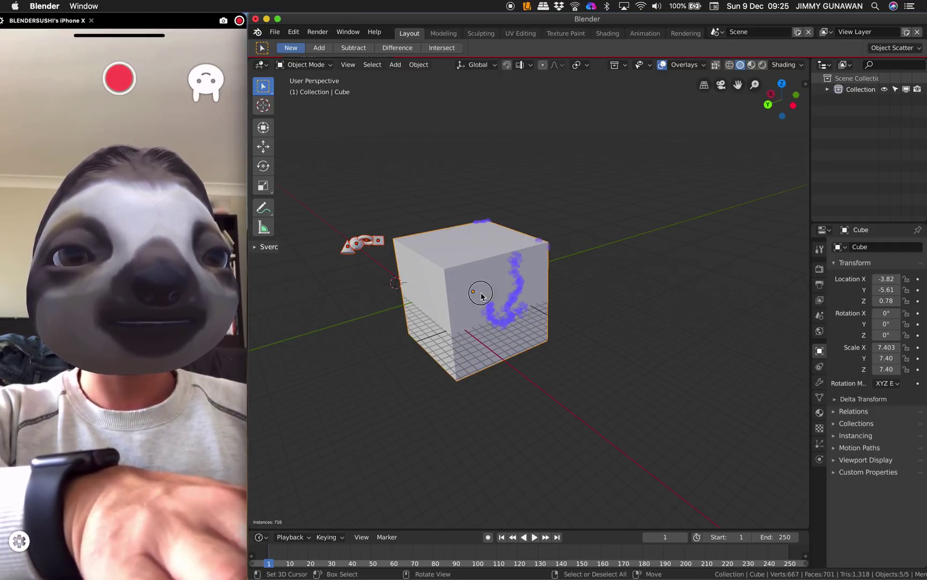
left_click_drag(481, 295, 470, 299)
middle_click_drag(499, 328, 459, 312)
mouse_move(497, 304)
left_mouse_down()
mouse_move(519, 290)
mouse_move(547, 313)
left_mouse_up()
middle_click_drag(561, 318, 481, 325)
mouse_move(584, 333)
left_mouse_down()
mouse_move(613, 344)
mouse_move(624, 335)
left_mouse_up()
middle_click_drag(558, 331, 502, 336)
mouse_move(523, 299)
left_mouse_down()
mouse_move(536, 306)
mouse_move(516, 334)
left_mouse_up()
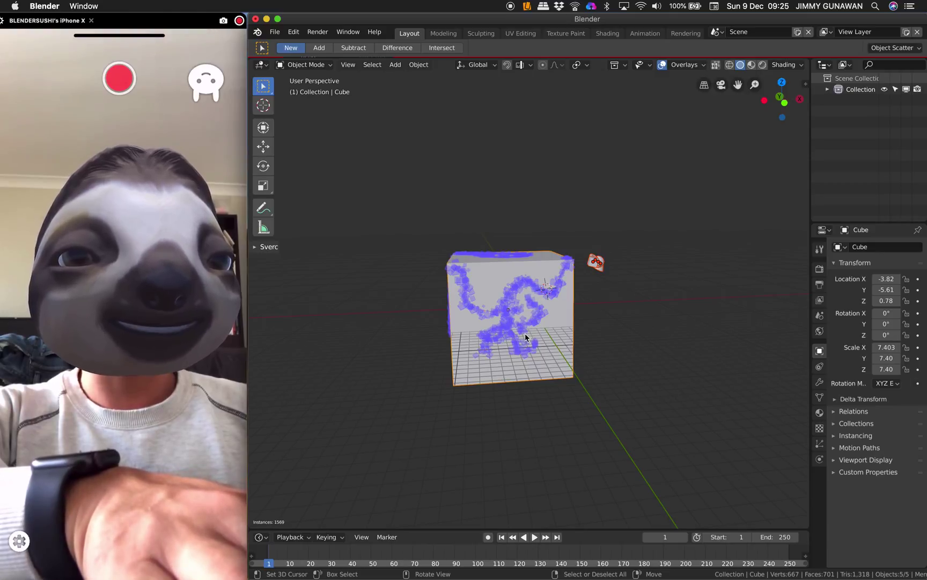
middle_click_drag(541, 327, 518, 334)
scroll(518, 334, "up", 2)
Set the Object Scatter density to 11.75, radius to 0.3 m, scale to 0.34 and randomness to 91%
left_click(819, 249)
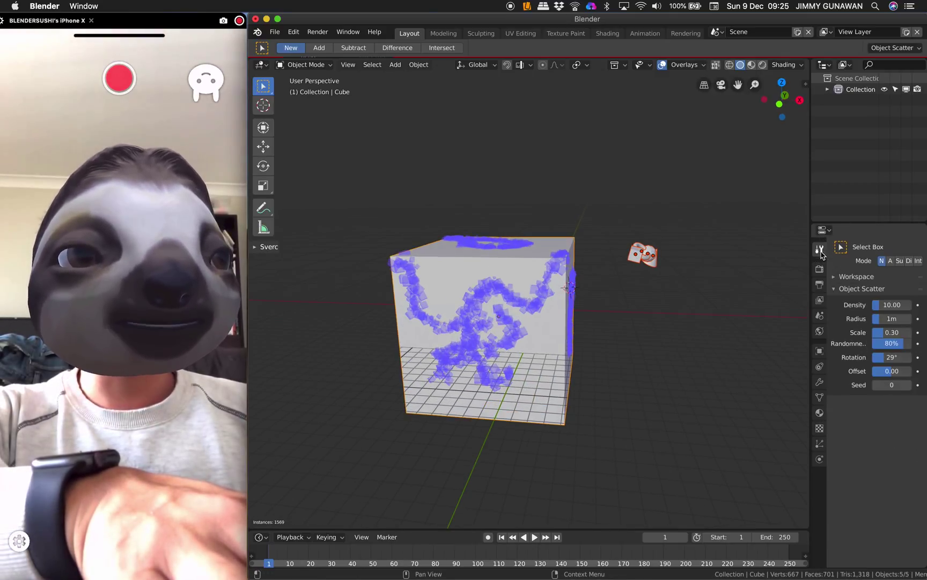
left_click_drag(810, 211, 754, 210)
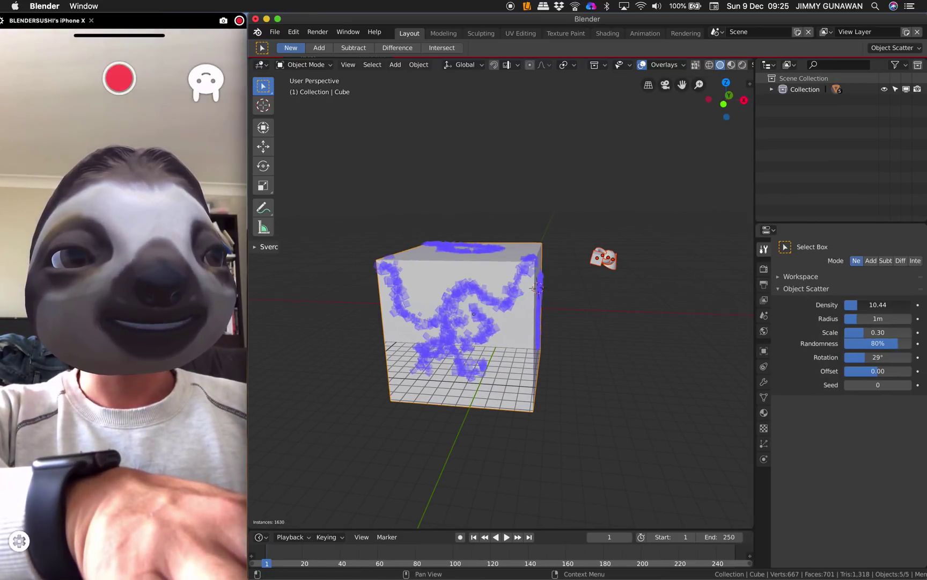
left_click_drag(868, 309, 874, 336)
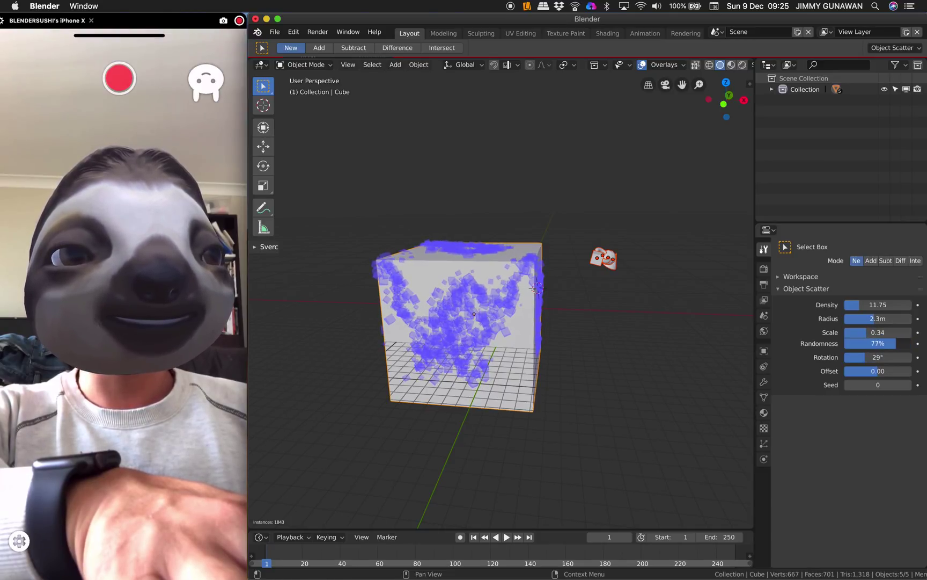
left_click_drag(878, 318, 652, 323)
Paint one more scatter stroke running up a side face of the large cube
middle_click_drag(651, 323, 542, 359)
mouse_move(541, 356)
left_mouse_down()
mouse_move(553, 244)
mouse_move(571, 235)
left_mouse_up()
middle_click_drag(571, 235, 585, 299)
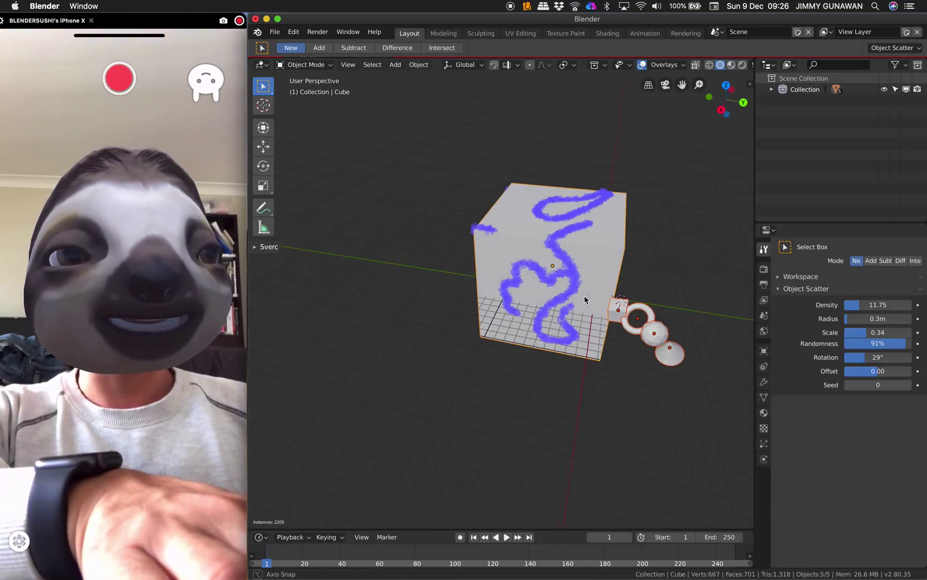
Set the Object Scatter radius to 2.1 m, rotation to 49°, offset to 0.18 and seed to 128
left_click_drag(878, 319, 901, 320)
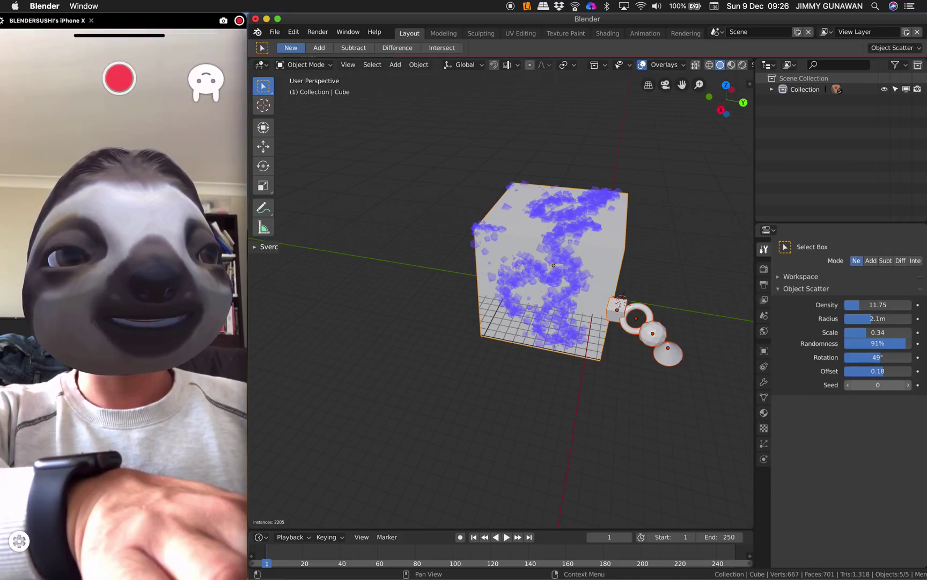
left_click_drag(863, 384, 910, 384)
Paint further scatter strokes over the underside, top and remaining sides of the large cube and apply the scatter
middle_click_drag(652, 317, 548, 322)
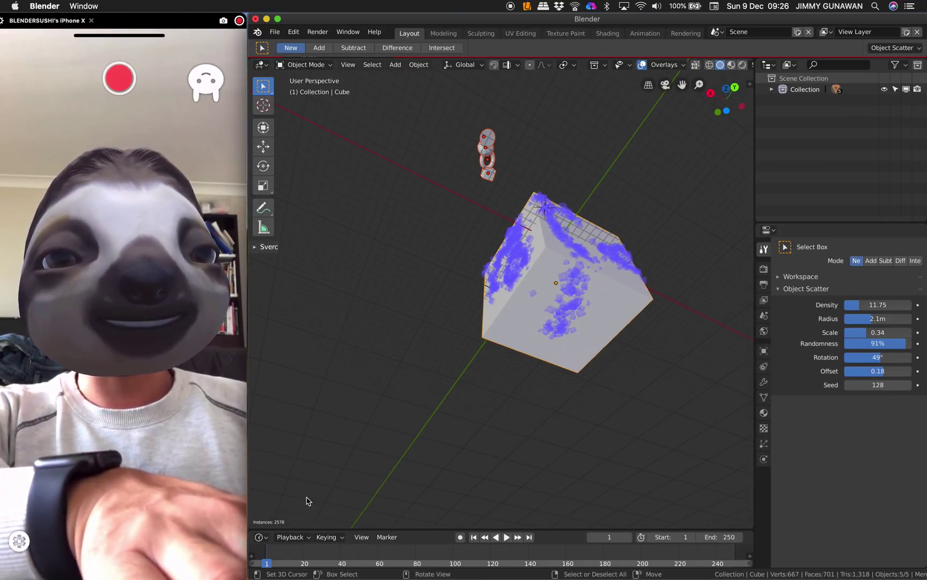
middle_click_drag(468, 451, 524, 359)
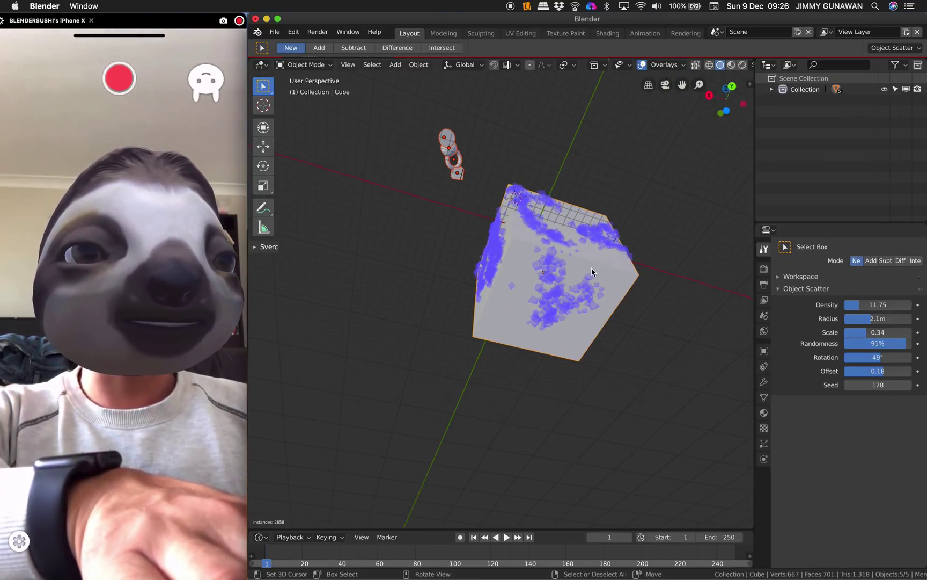
middle_click_drag(593, 272, 568, 303)
middle_click_drag(601, 211, 559, 311)
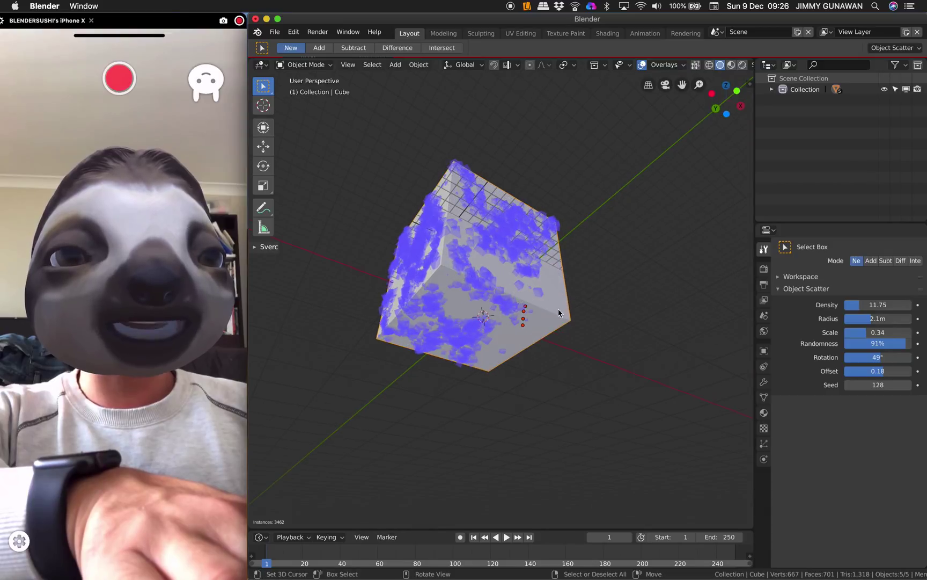
middle_click_drag(481, 278, 544, 283)
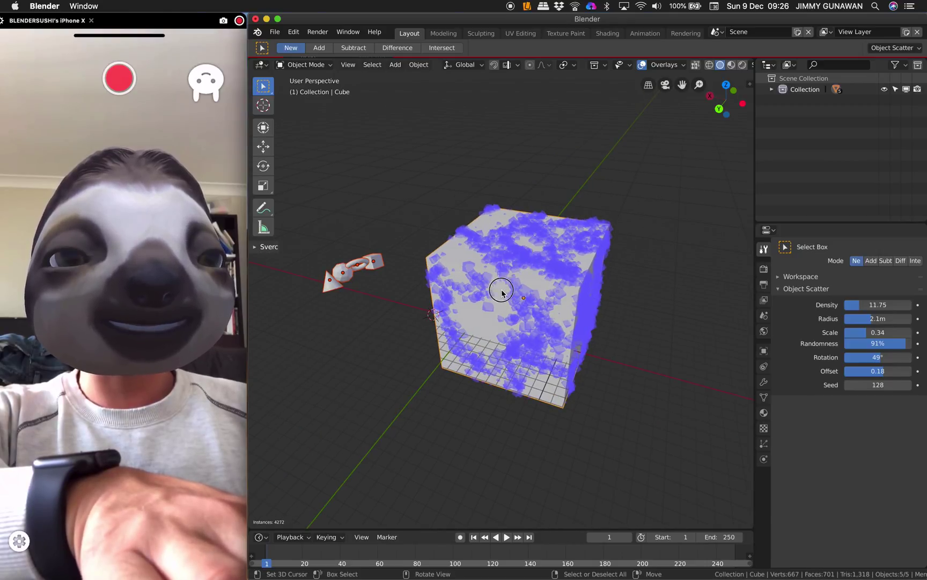
middle_click_drag(490, 325, 508, 273)
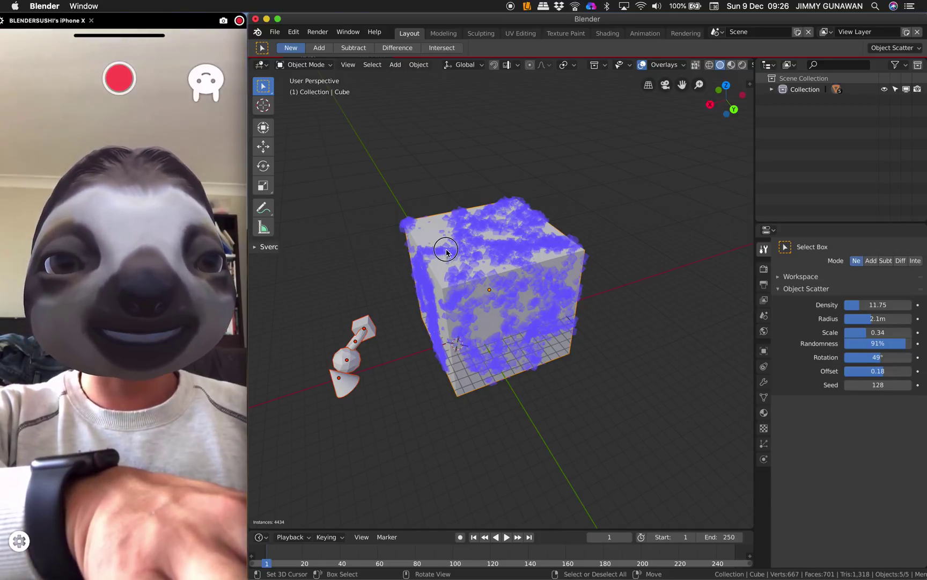
middle_click_drag(437, 248, 542, 293)
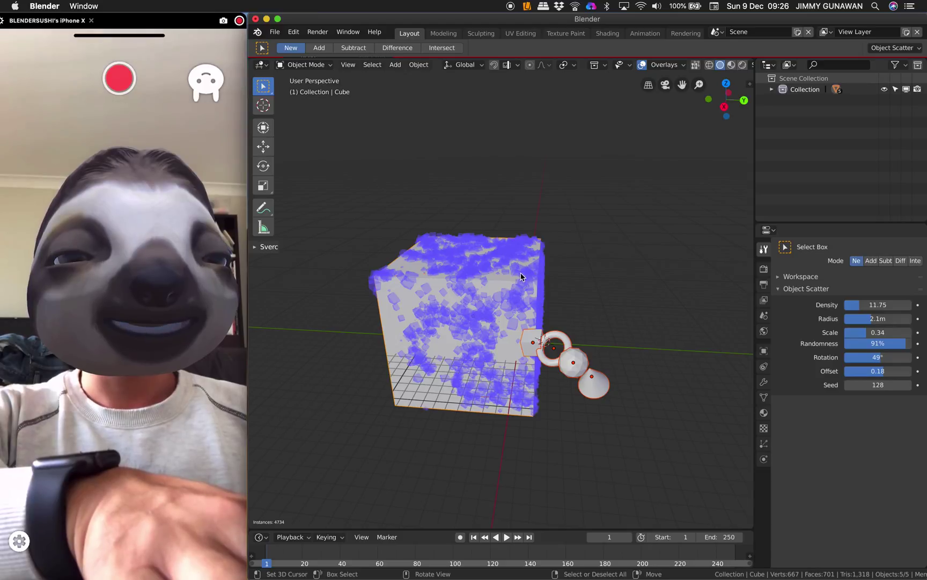
key("Return")
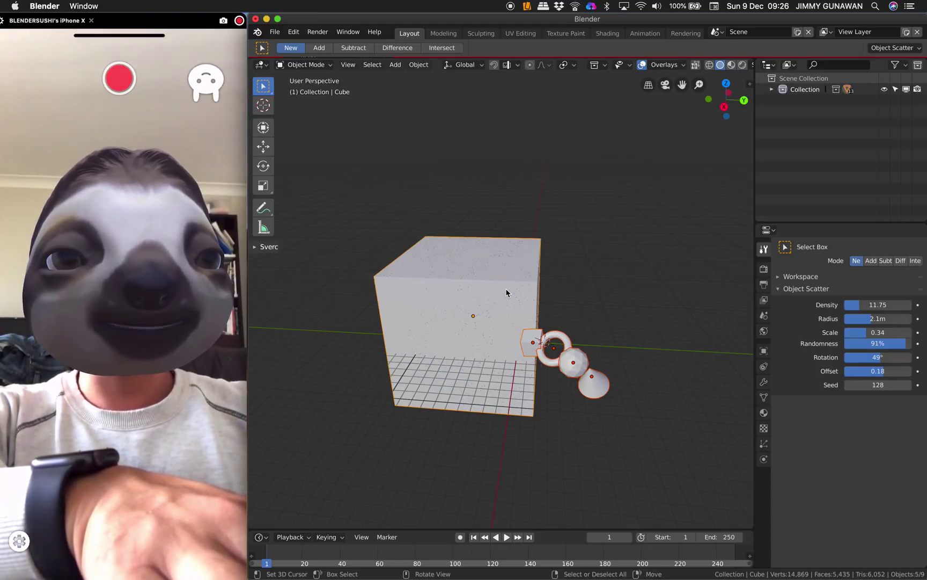
Examine the large cube's top and side surfaces up close for the scattered instances
scroll(529, 290, "up", 2)
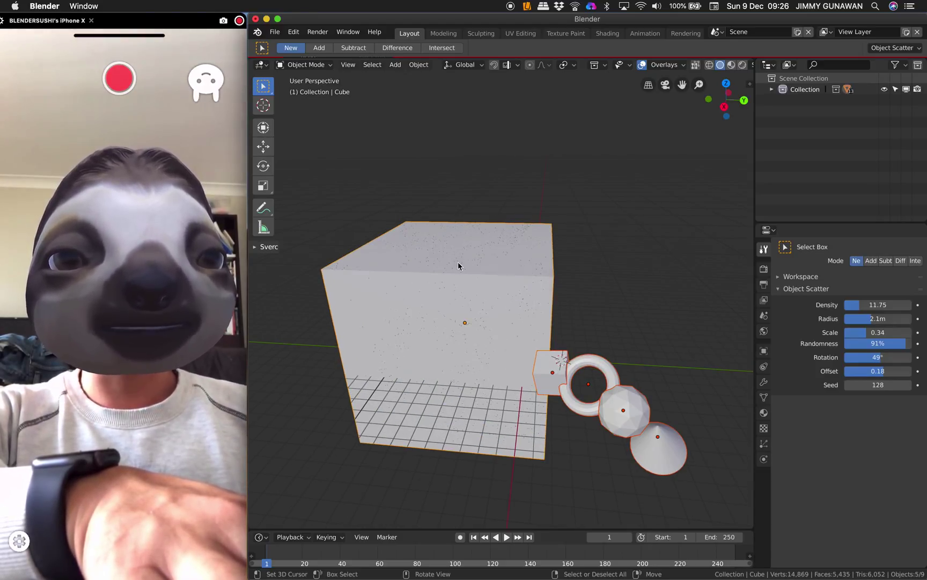
scroll(532, 282, "up", 10)
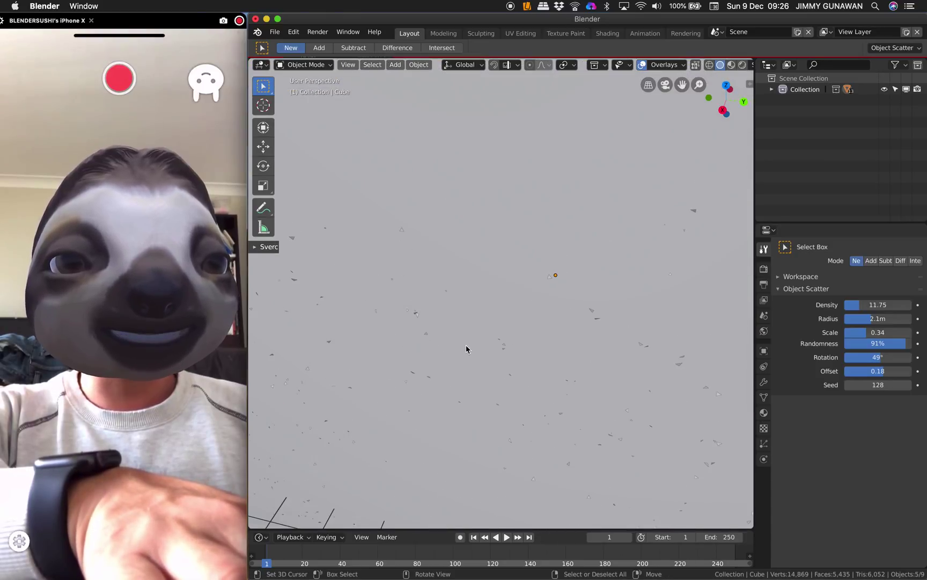
middle_click_drag(443, 327, 458, 355)
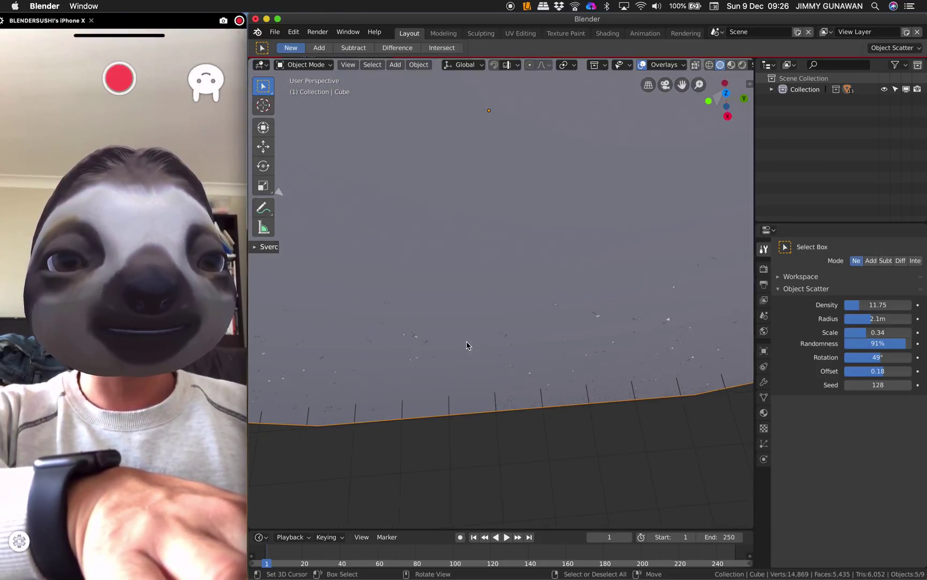
middle_click_drag(468, 345, 488, 314)
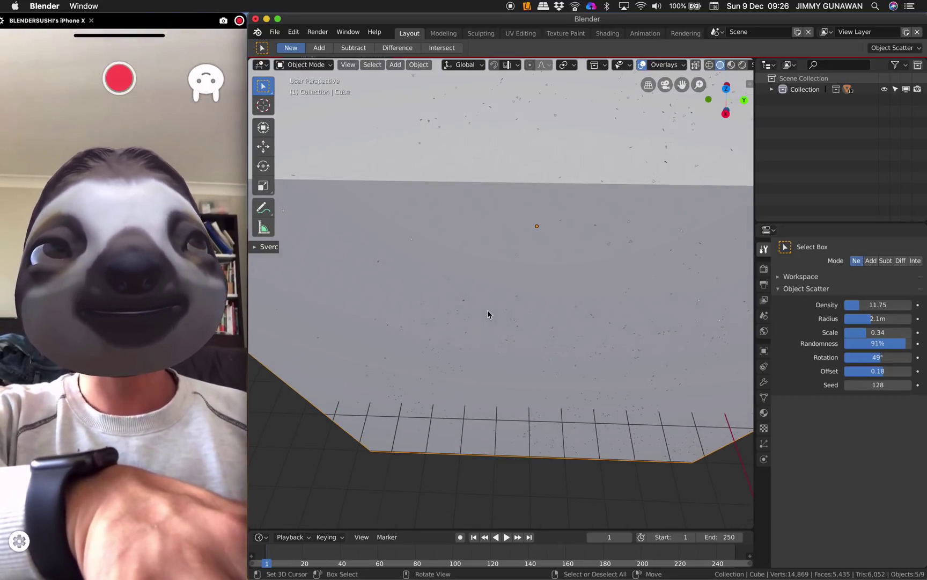
scroll(573, 319, "down", 10)
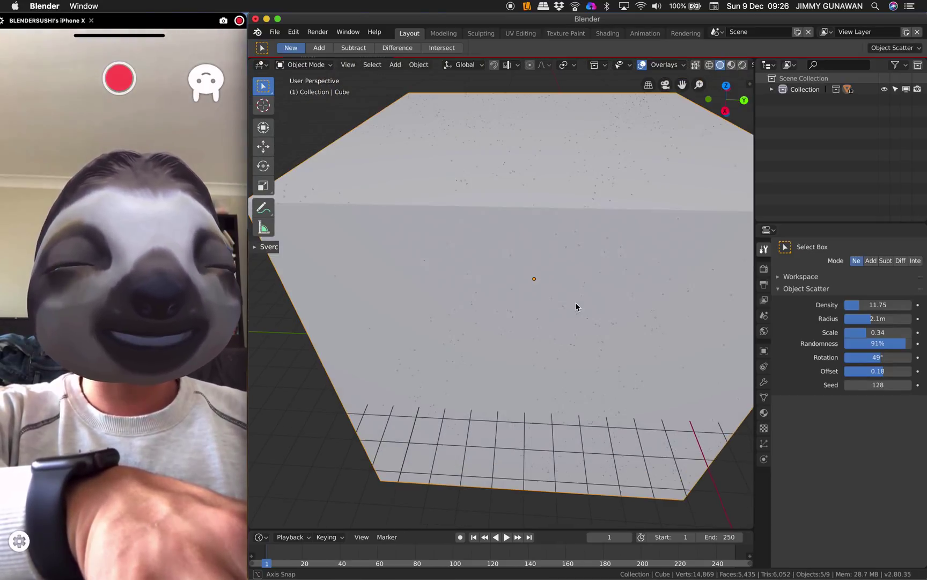
mouse_move(539, 290)
middle_mouse_down()
mouse_move(554, 289)
mouse_move(536, 310)
mouse_move(552, 307)
mouse_move(514, 306)
mouse_move(477, 287)
mouse_move(489, 261)
mouse_move(516, 259)
mouse_move(549, 271)
mouse_move(549, 291)
middle_mouse_up()
scroll(529, 318, "up", 9)
middle_click_drag(511, 333, 513, 263)
scroll(491, 322, "down", 10)
scroll(488, 314, "up", 4)
scroll(548, 277, "down", 3)
middle_click_drag(596, 301, 637, 318)
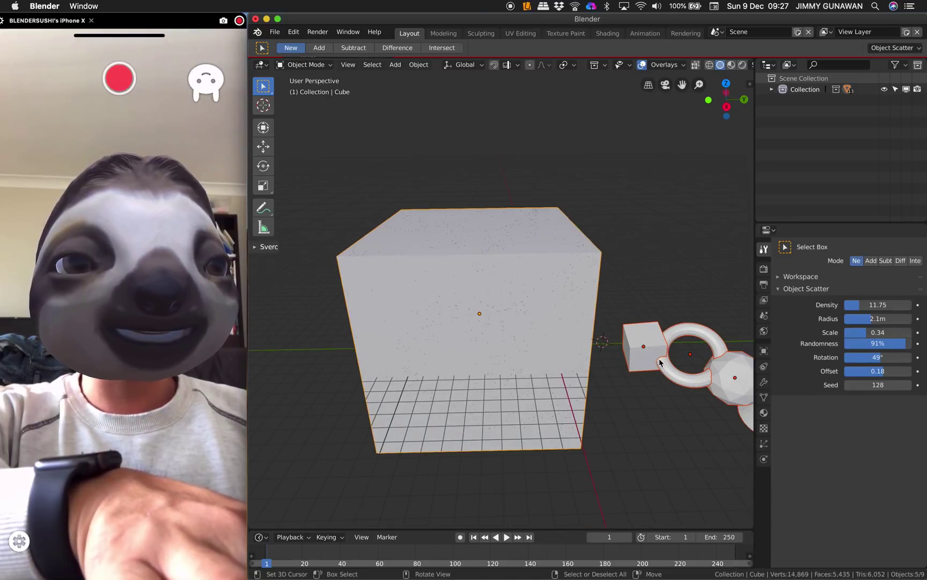
scroll(660, 363, "down", 3)
scroll(675, 335, "up", 2)
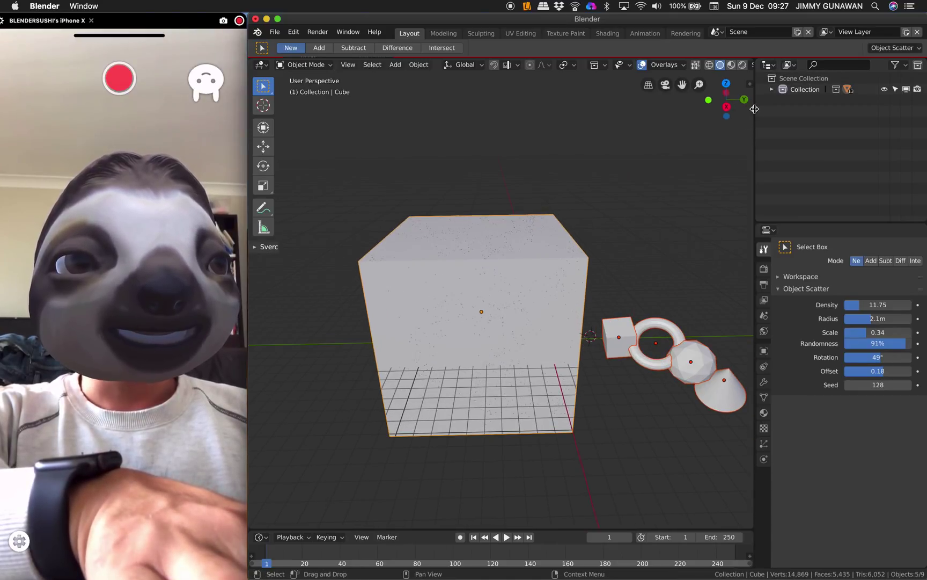
Enlarge the outliner and expand the main collection and its Scatter collection to list all their objects
left_click_drag(754, 109, 726, 109)
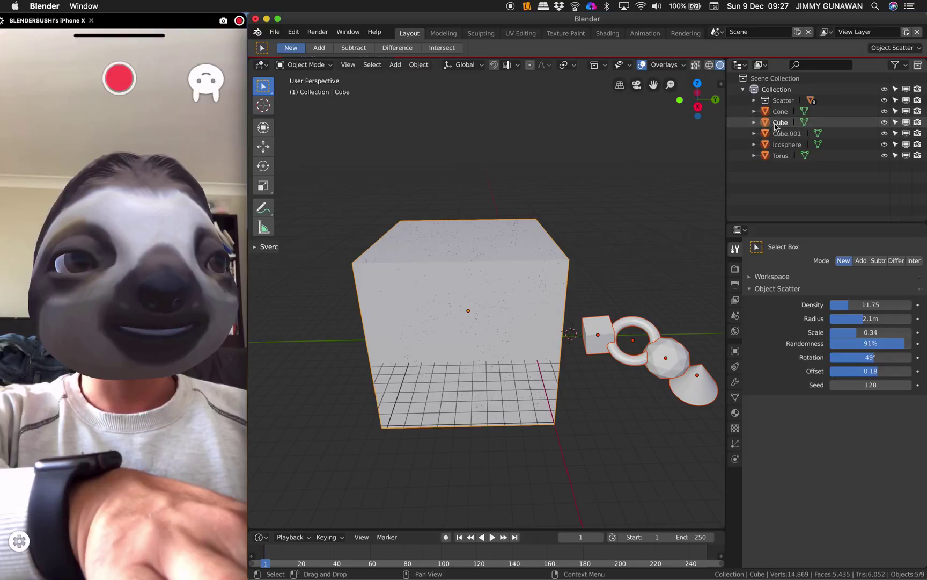
left_click(754, 101)
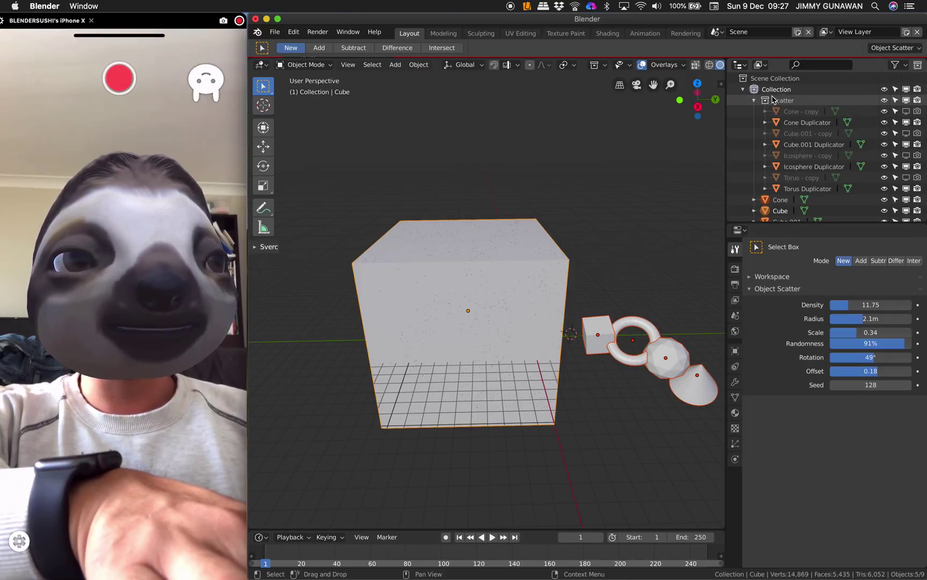
left_click_drag(783, 222, 783, 293)
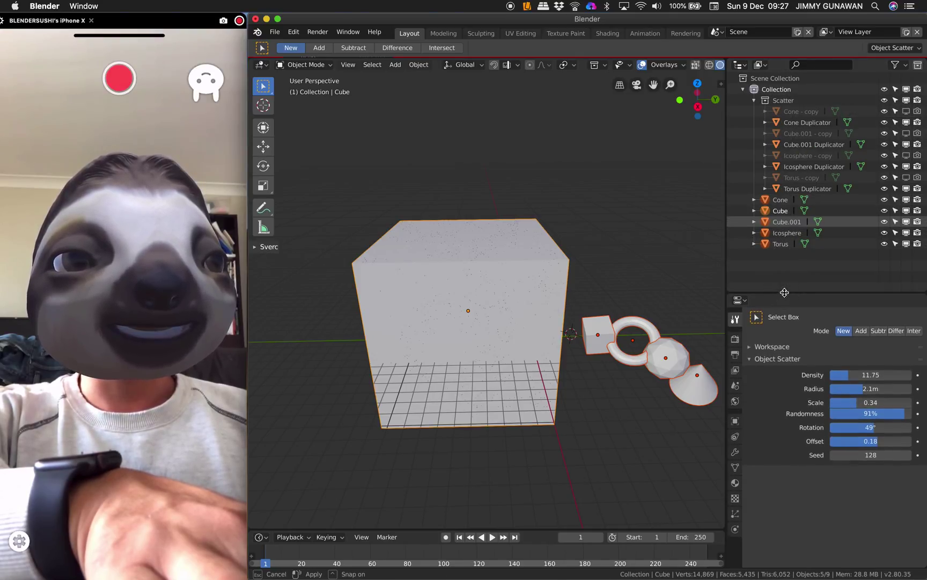
left_click(635, 187)
scroll(583, 220, "right", 5)
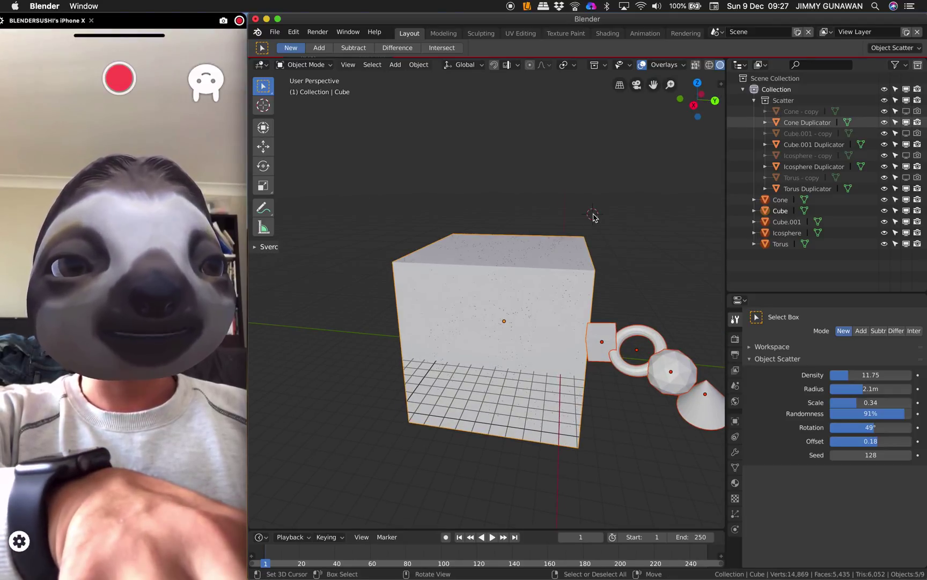
Hide the large cube and the four source objects, toggling their visibility several times, and make Scatter the active collection
key("h")
key("alt+h")
key("h")
key("alt+h")
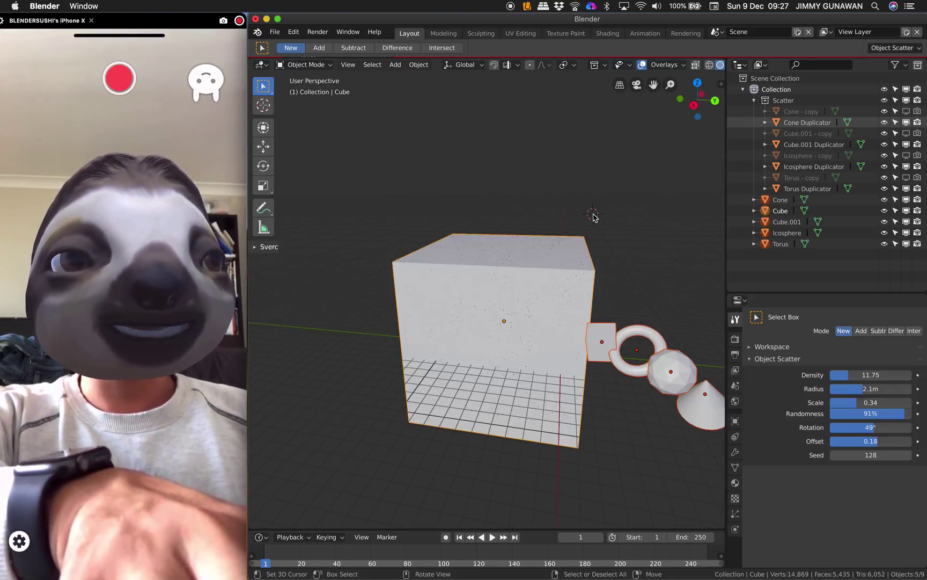
key("h")
key("alt+h")
key("h")
left_click(783, 100)
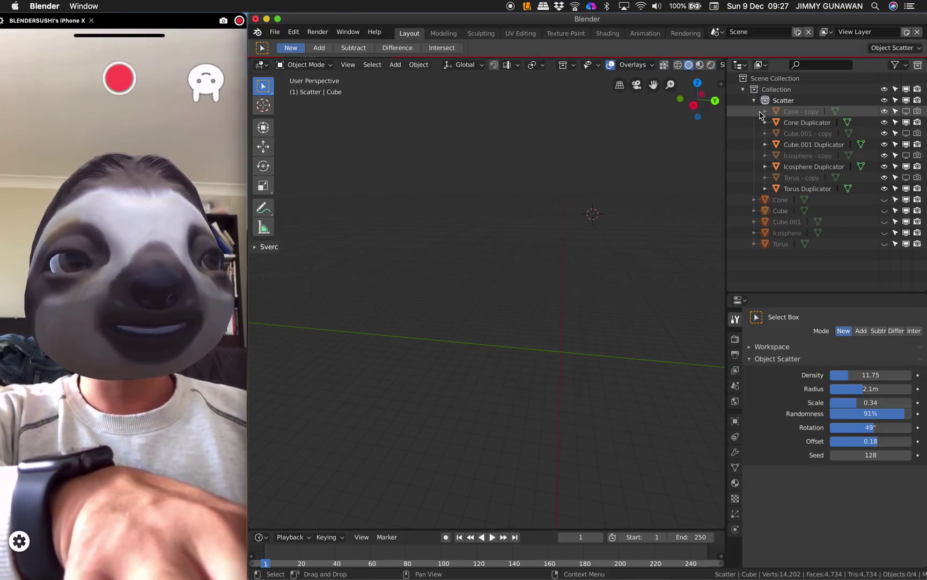
key("alt+h")
key("h")
key("alt+h")
key("h")
key("alt+h")
key("h")
key("alt+h")
key("h")
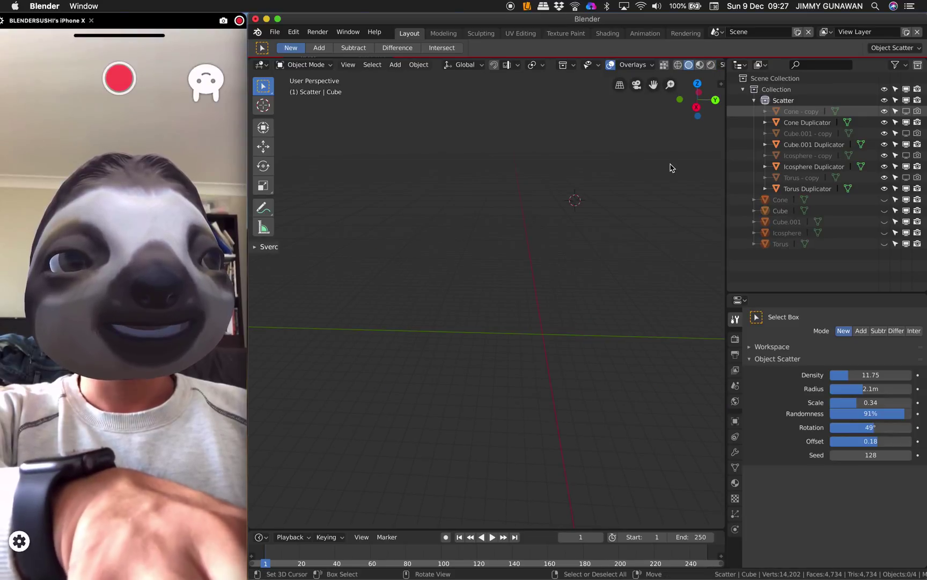
Enable viewport display for the cone, Cube.001, icosphere and torus copies in the Scatter collection
left_click(826, 101)
left_click(906, 111)
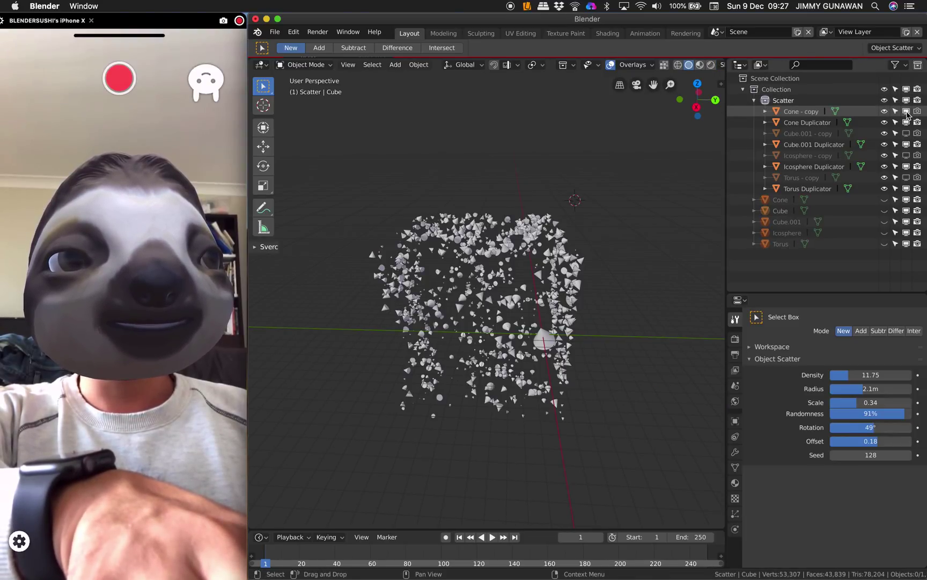
left_click(908, 112)
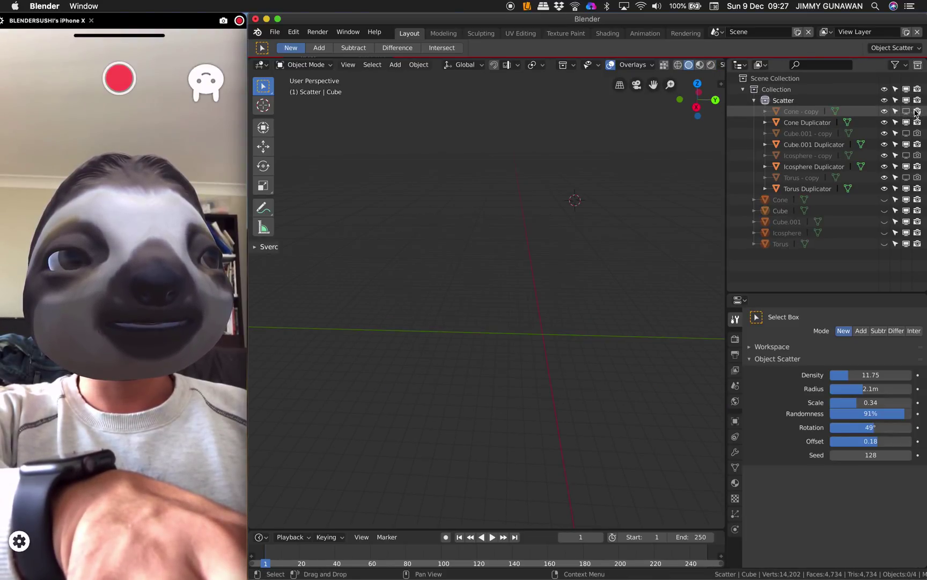
left_click(906, 111)
left_click(906, 133)
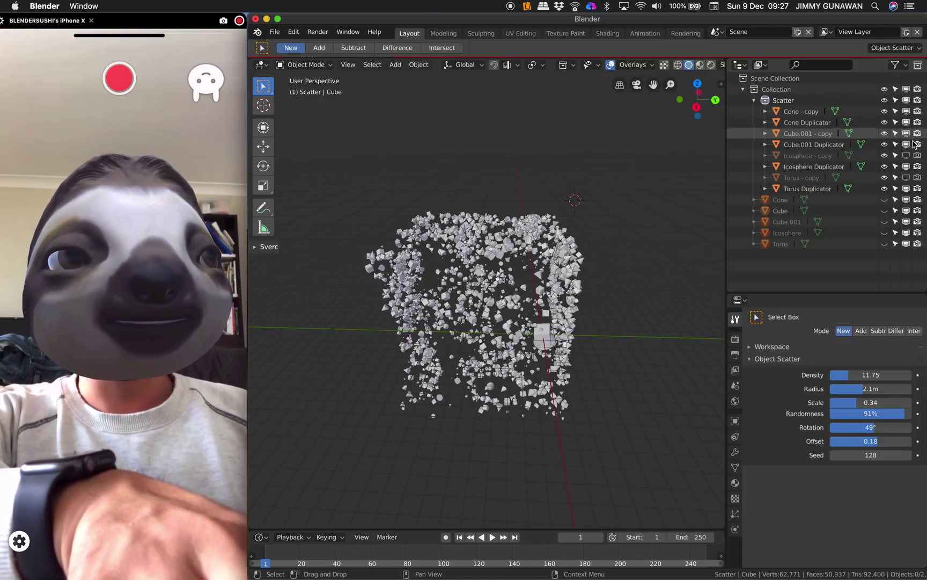
left_click(907, 155)
left_click(905, 178)
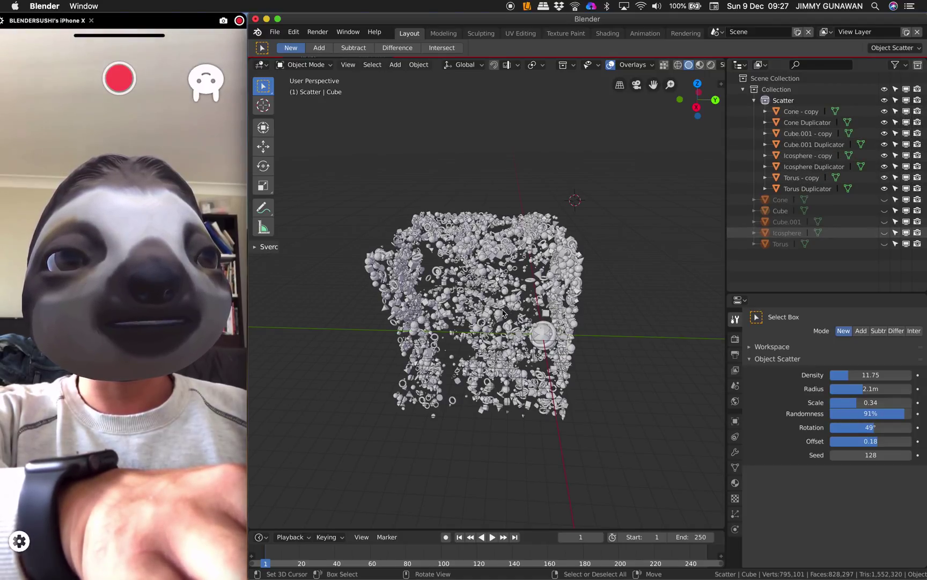
Move the torus copy together with its scattered instances up and away from the other shapes
middle_click_drag(457, 279, 436, 275)
scroll(456, 292, "up", 4)
scroll(454, 300, "up", 4)
scroll(460, 314, "down", 3)
key("g")
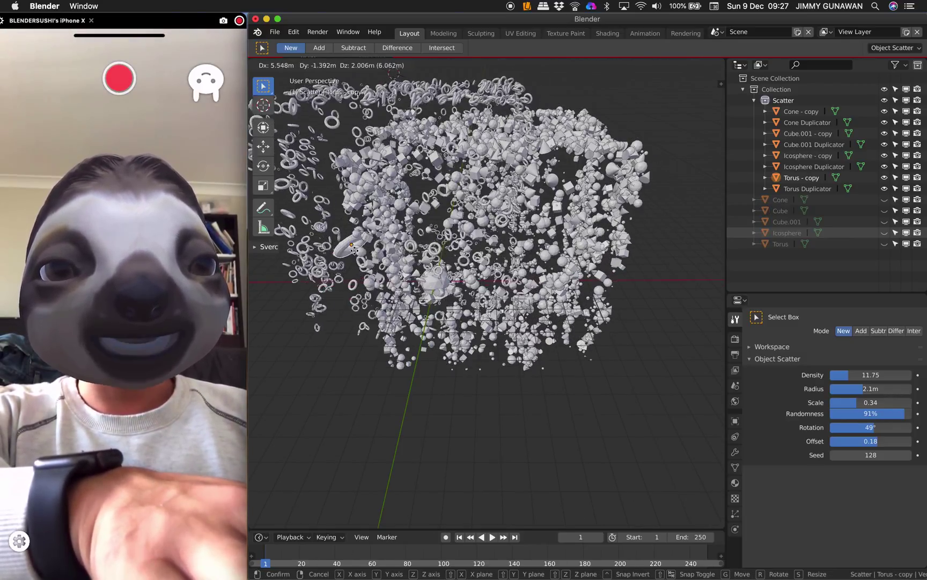
left_click(422, 284)
key("g")
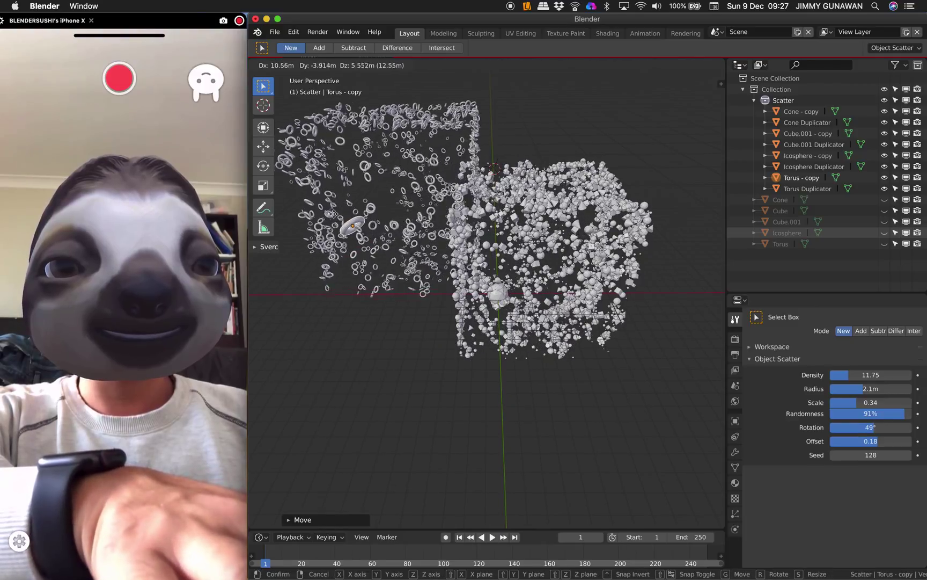
left_click(418, 250)
scroll(505, 294, "down", 2)
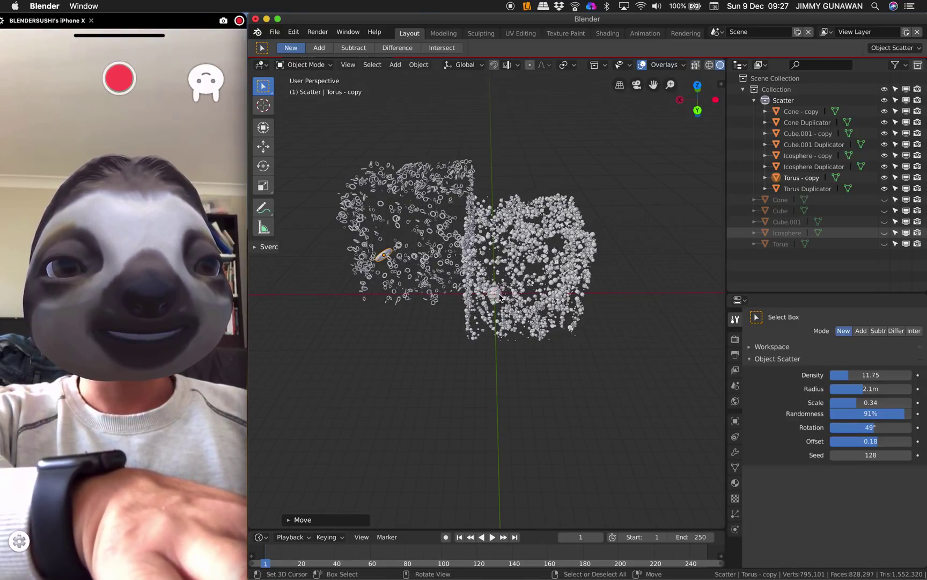
Move the icosphere, Cube.001 and cone copies apart so each shape's instances form a separate group
scroll(499, 297, "up", 2)
left_click(499, 297)
key("g")
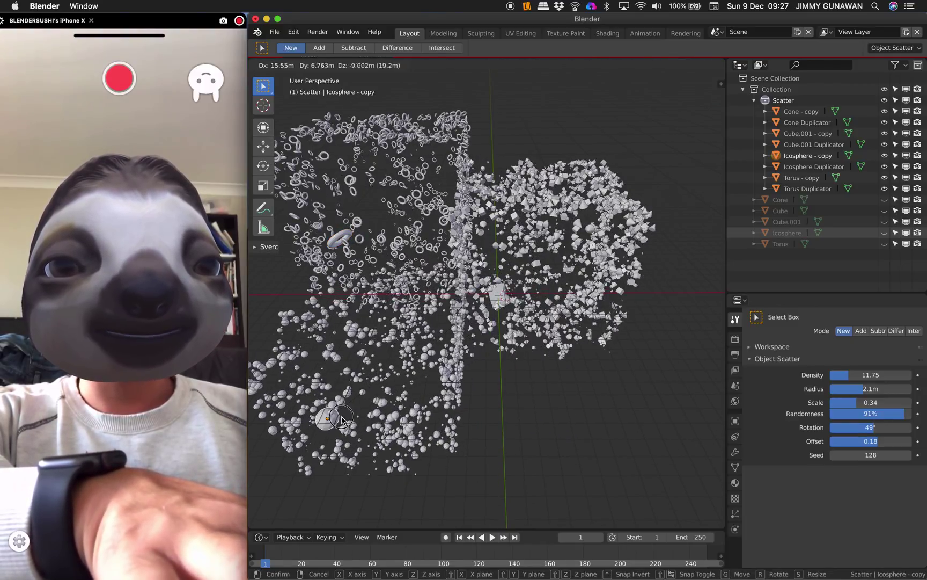
left_click(342, 418)
right_click_drag(496, 297, 568, 229)
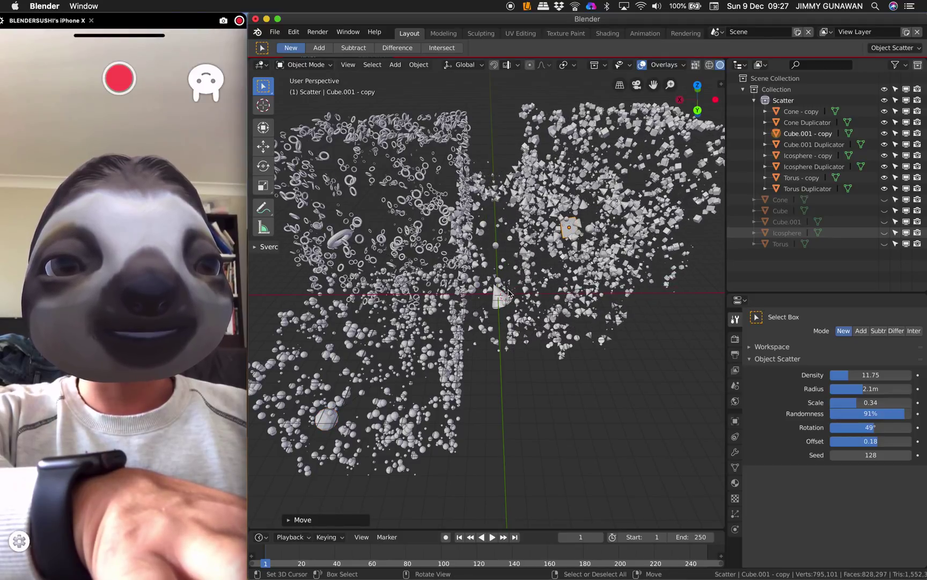
left_click_drag(507, 297, 585, 430)
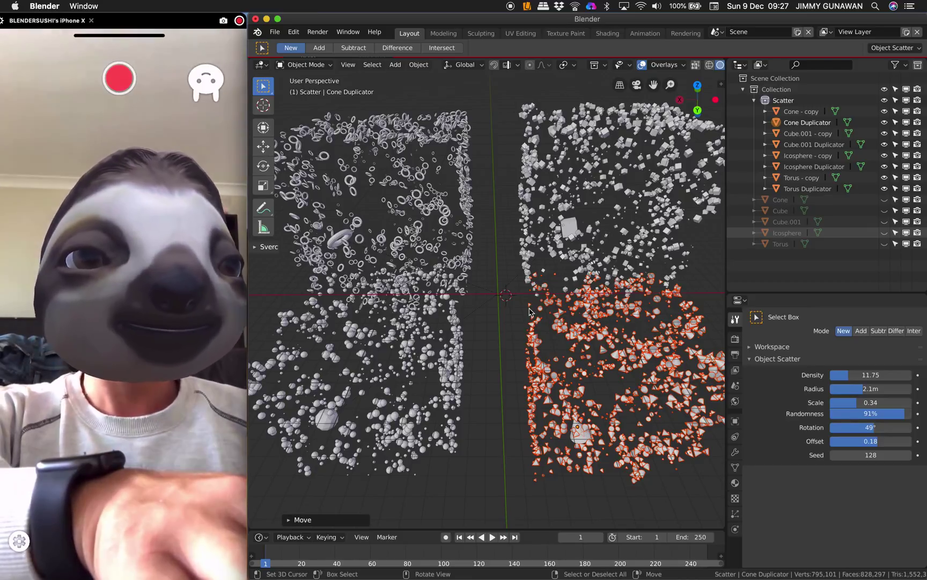
Examine the four separated groups of instances, selecting individual duplicators and all objects together
middle_click_drag(531, 333, 490, 292)
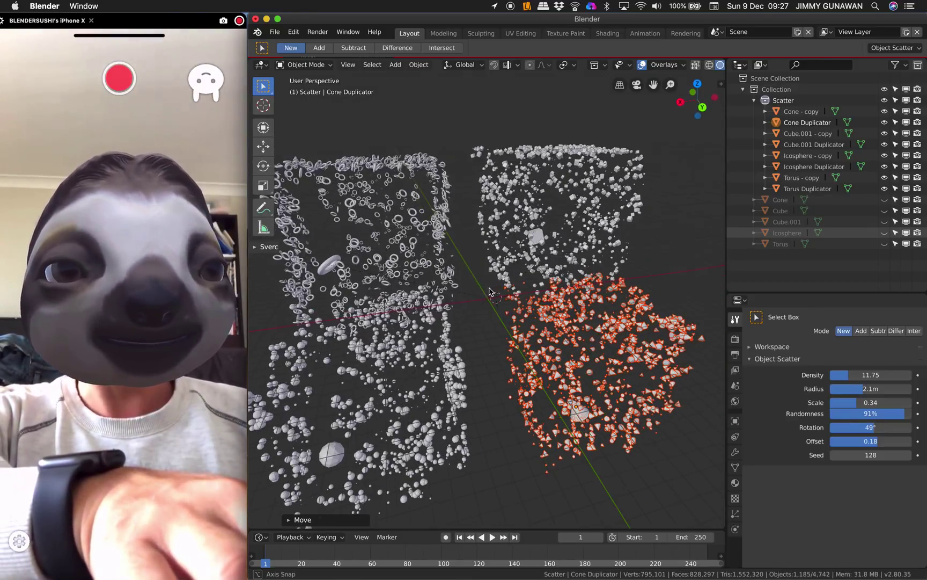
scroll(434, 295, "down", 4)
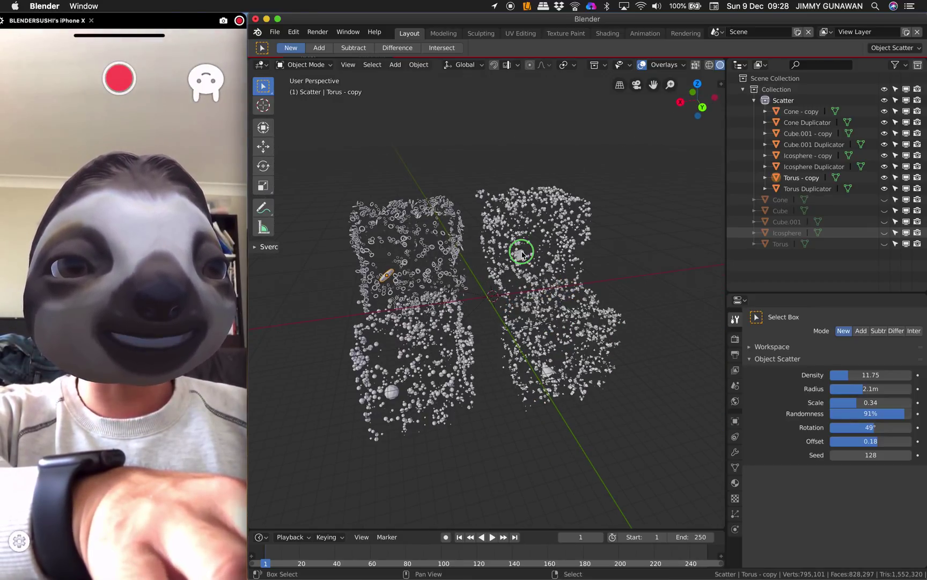
left_click(522, 253)
scroll(566, 350, "up", 2)
middle_click_drag(479, 353, 490, 360)
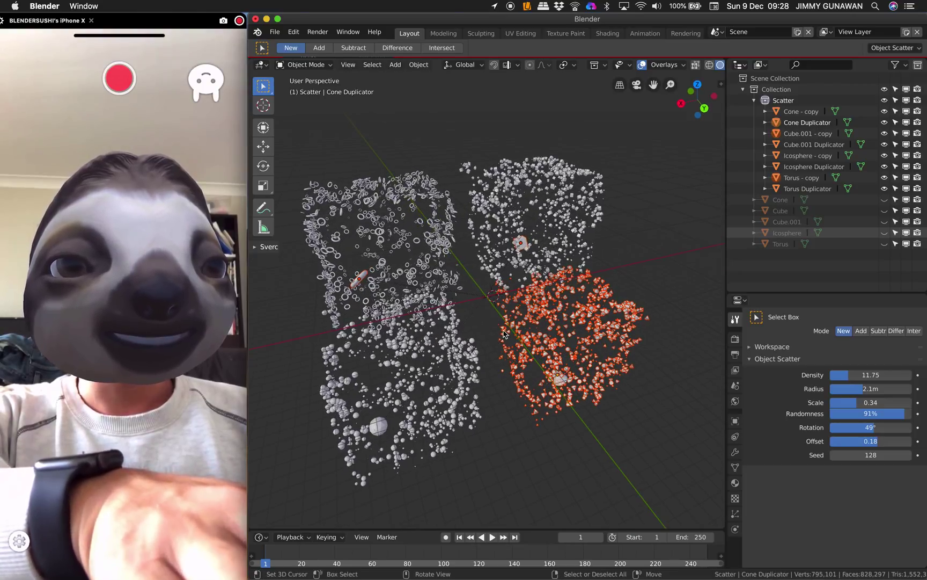
key("a")
scroll(501, 284, "up", 4)
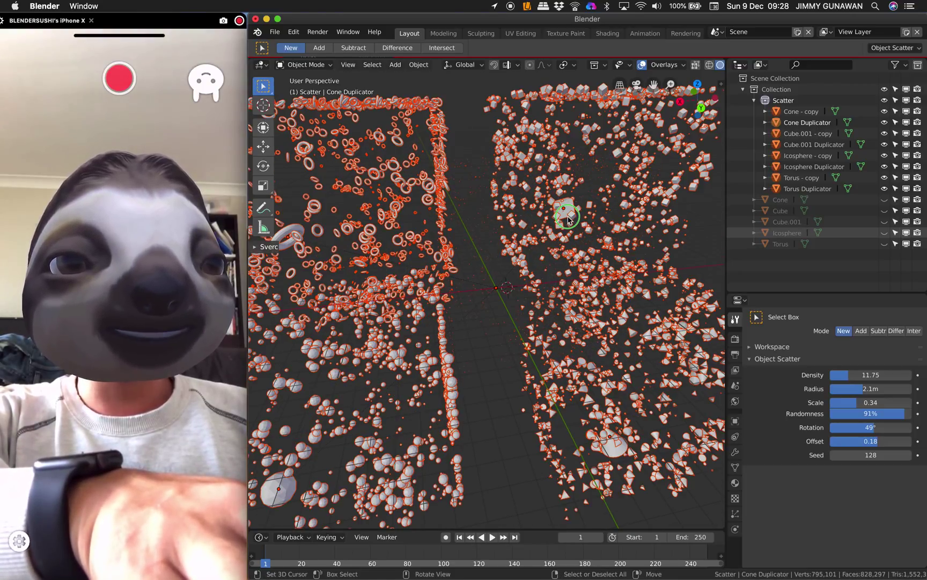
left_click(500, 284)
scroll(500, 283, "up", 2)
scroll(500, 284, "down", 5)
scroll(432, 377, "up", 3)
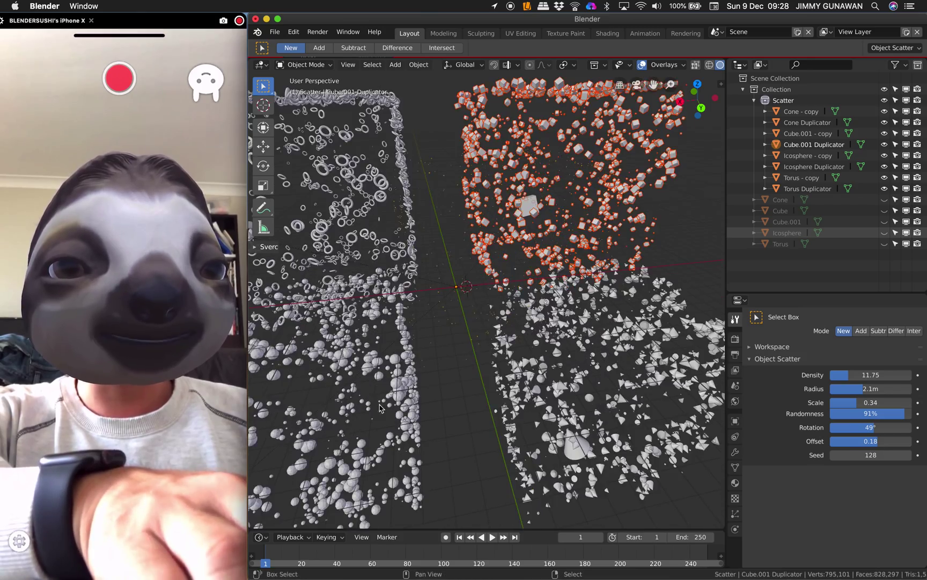
middle_click_drag(322, 429, 526, 384, "shift")
Select the torus copy up close and bring up the list of modifiers available for it
right_click(480, 194)
scroll(480, 193, "down", 2)
middle_click_drag(481, 193, 553, 253)
scroll(528, 285, "up", 3)
middle_click_drag(528, 285, 502, 289)
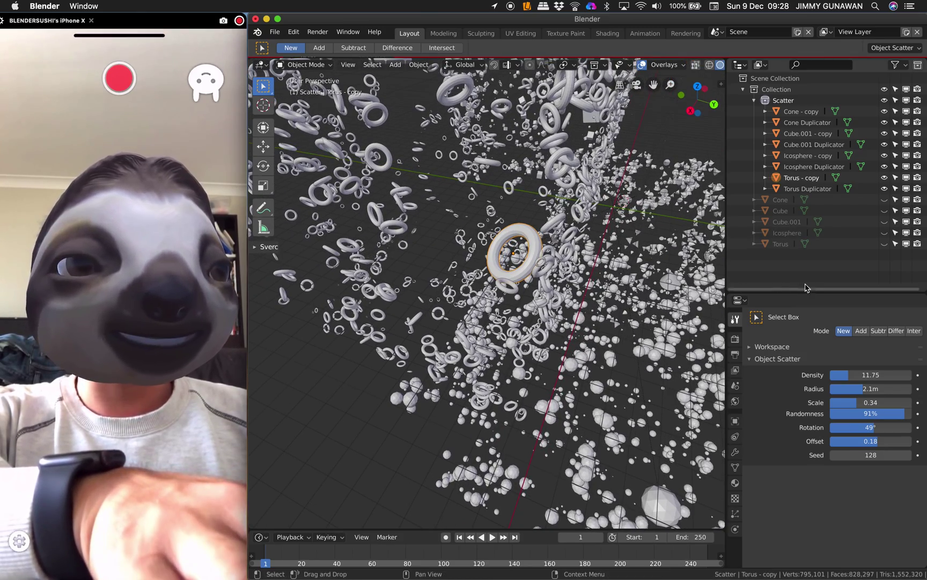
left_click(736, 452)
left_click(818, 317)
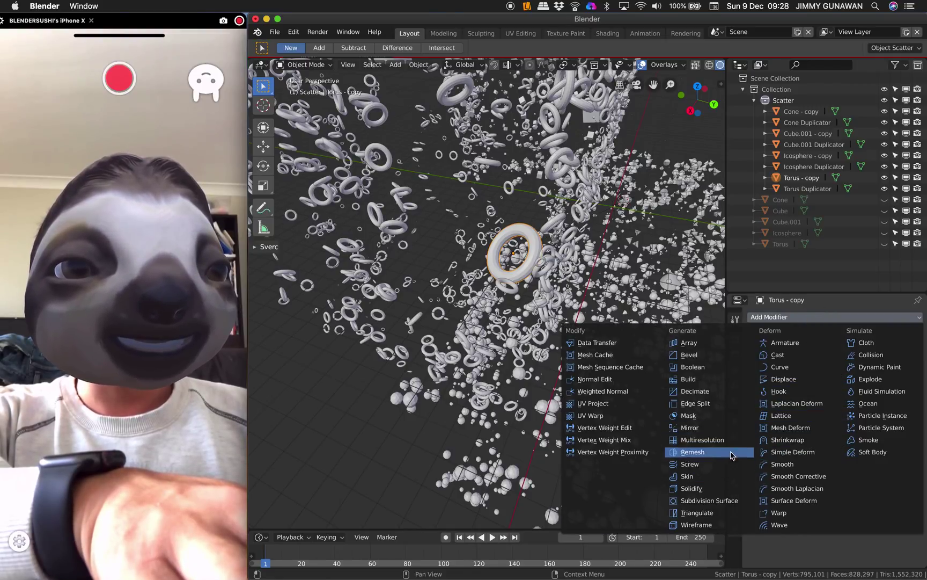
Deform the torus copy's mesh in Edit Mode with the Randomize operation and return to Object Mode
scroll(556, 272, "up", 4)
middle_click_drag(550, 273, 596, 280)
key("Tab")
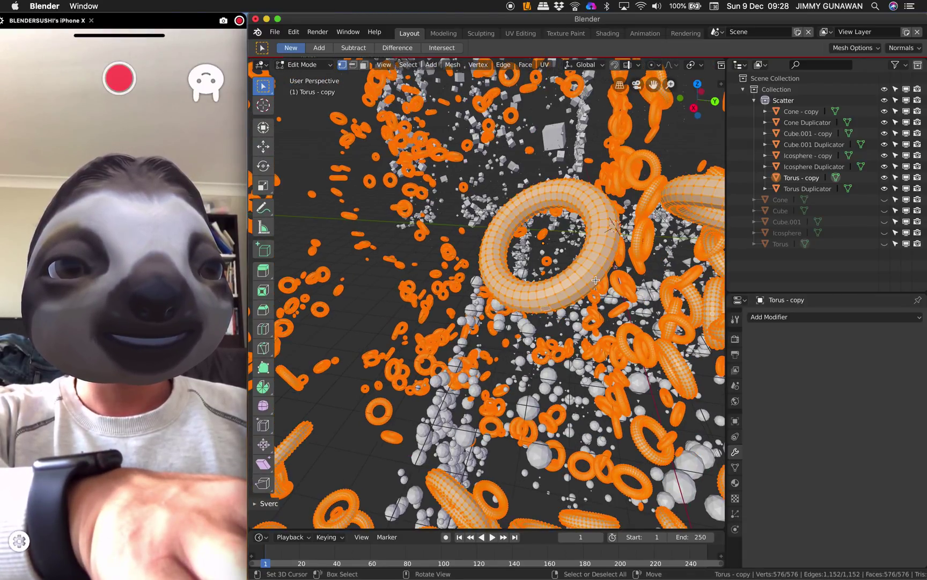
key("F3")
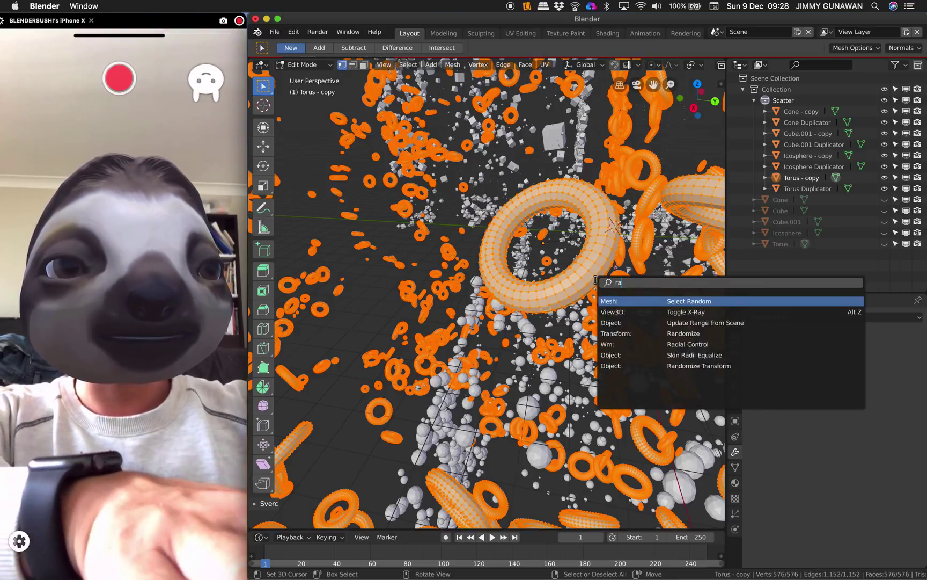
type("randomi")
key("Return")
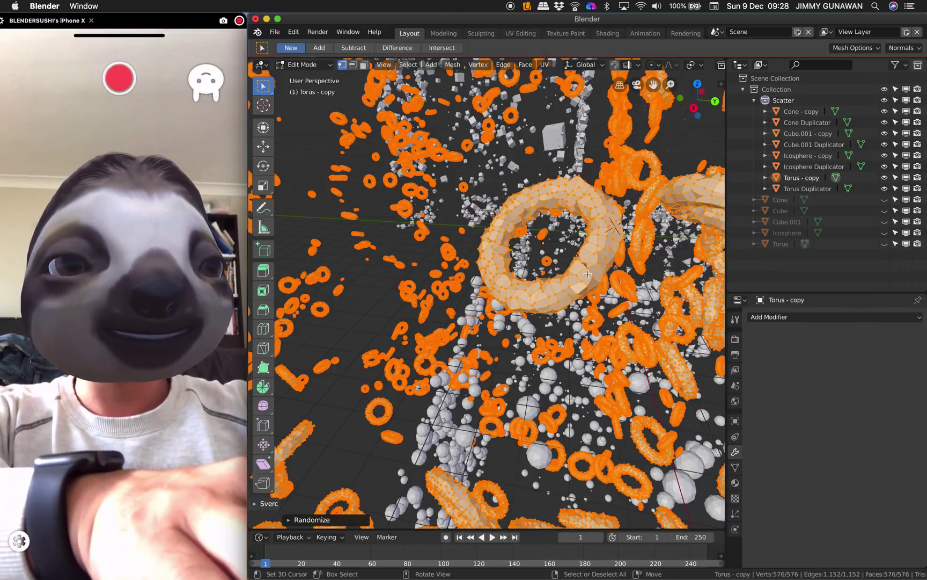
key("Tab")
Move the deformed torus copy and its instances down toward the icosphere group
scroll(504, 314, "down", 2)
middle_click_drag(355, 439, 470, 308, "shift")
scroll(440, 324, "down", 3)
scroll(440, 323, "down", 2)
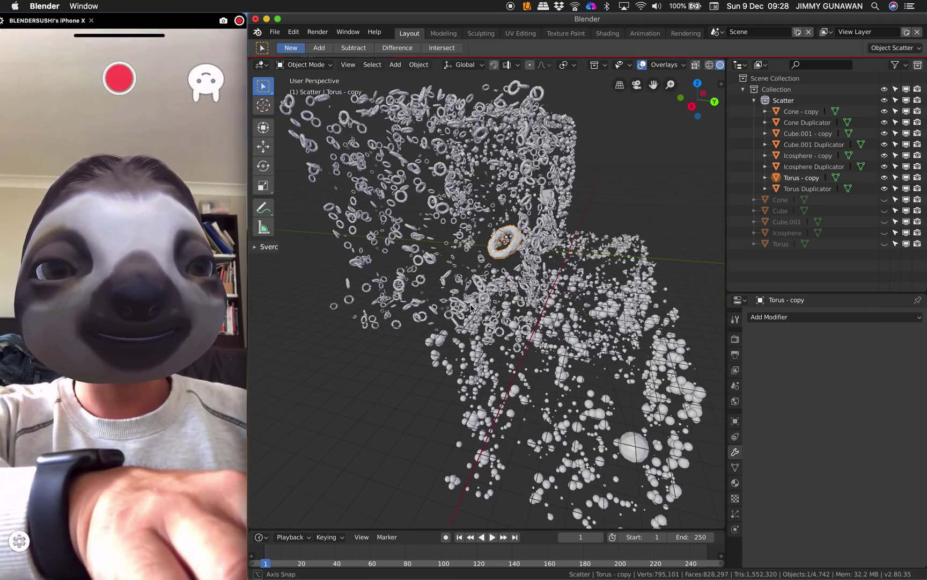
scroll(483, 306, "up", 8)
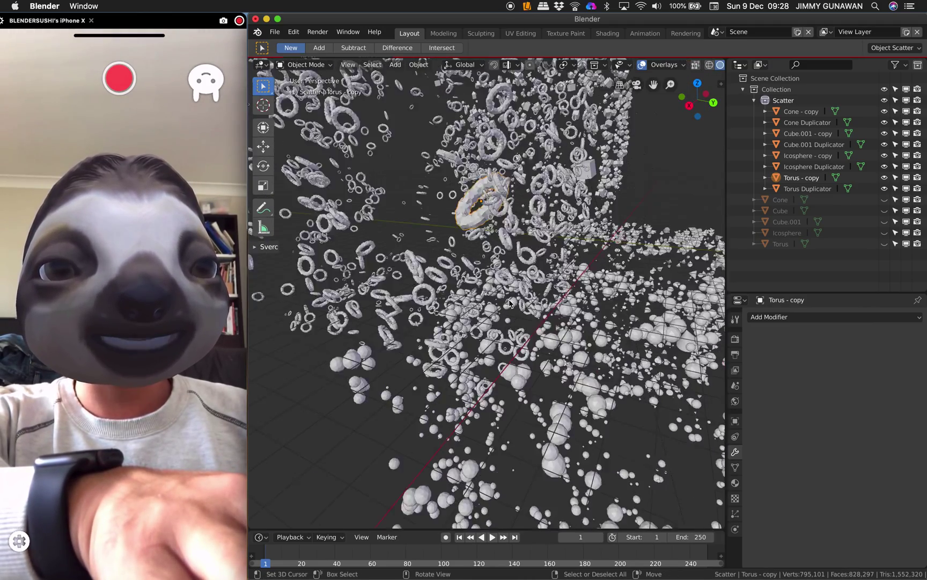
key("g")
left_click(553, 288)
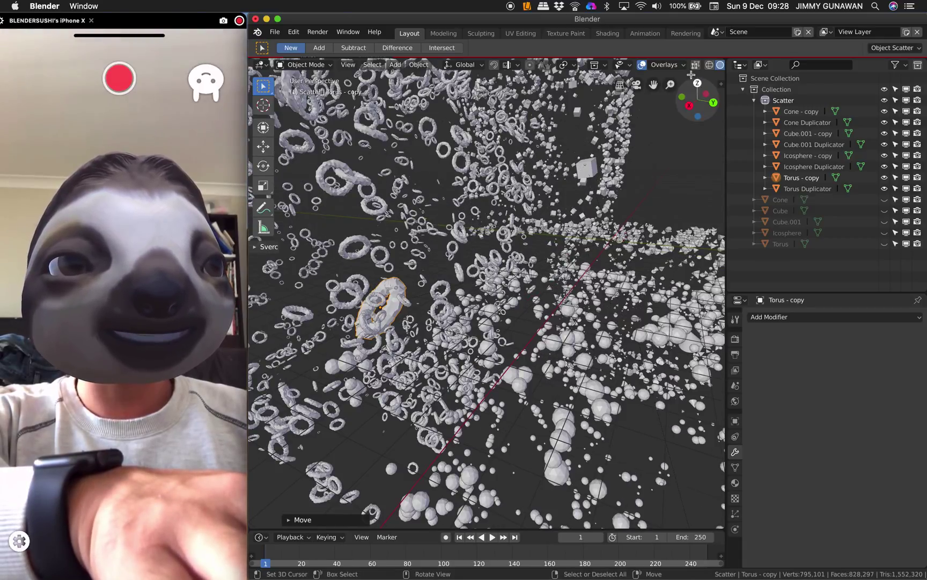
Select all objects in the Scatter collection and clear their locations
scroll(546, 334, "down", 10)
key("a")
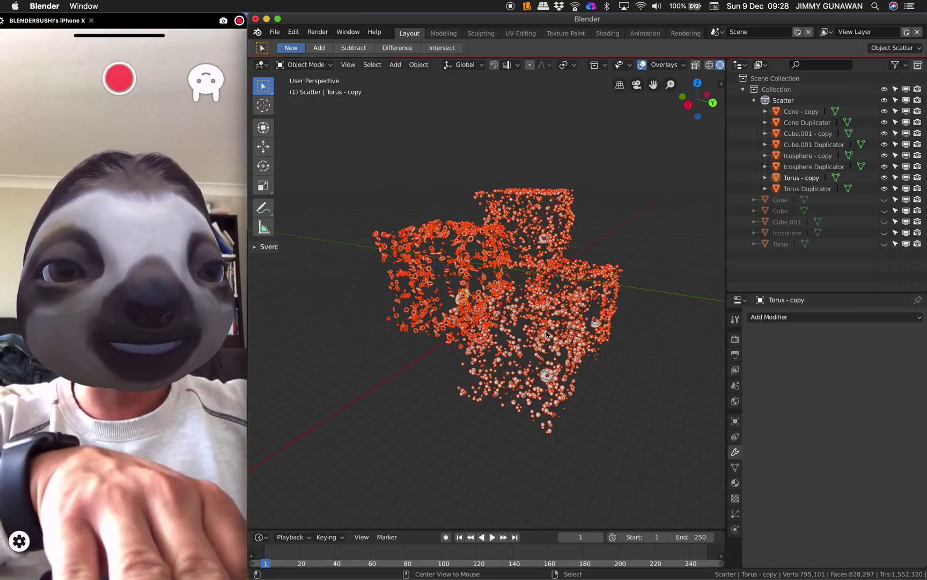
key("alt+g")
key("KP_Decimal")
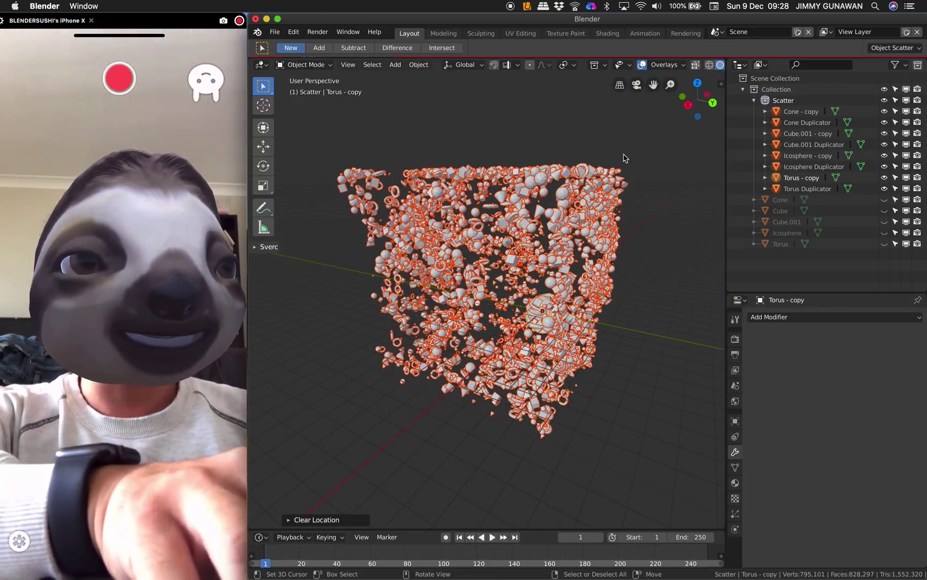
Widen the 3D viewport and check the lighting options of the LookDev shading mode
left_click(685, 65)
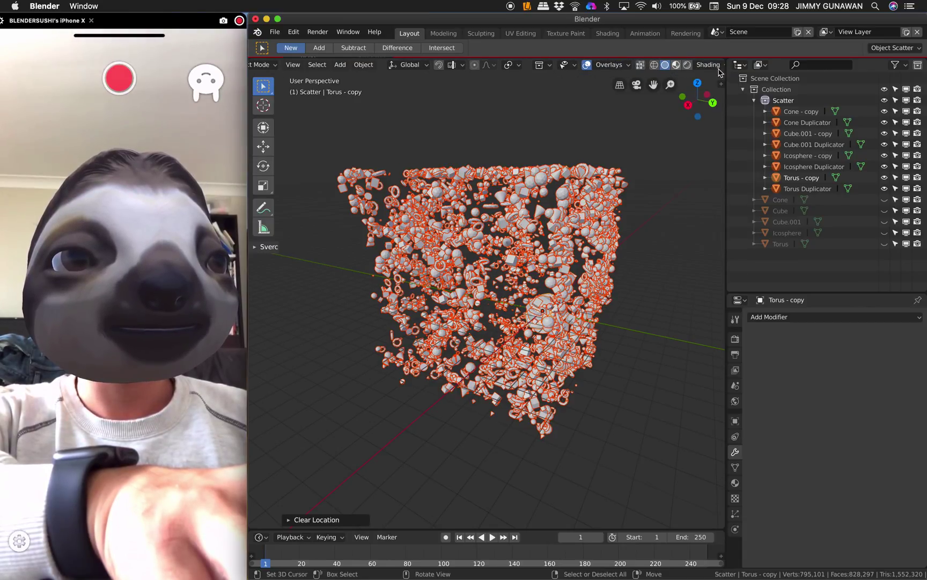
key("z")
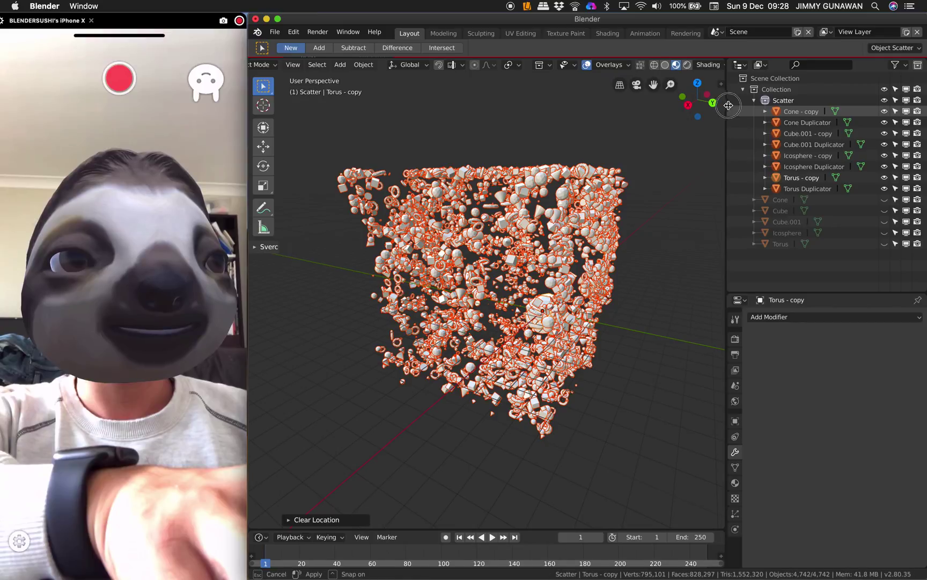
left_click_drag(728, 105, 771, 105)
left_click(737, 65)
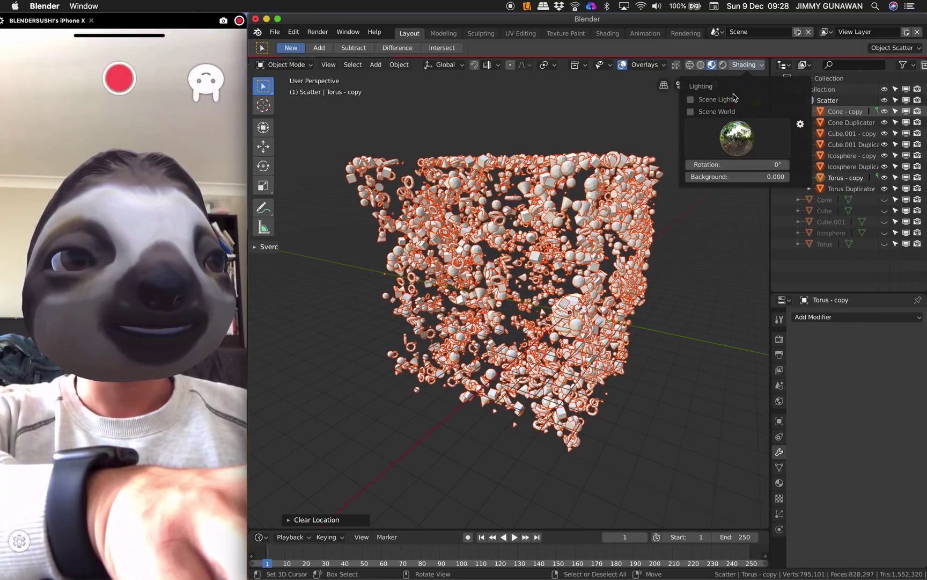
left_click(742, 64)
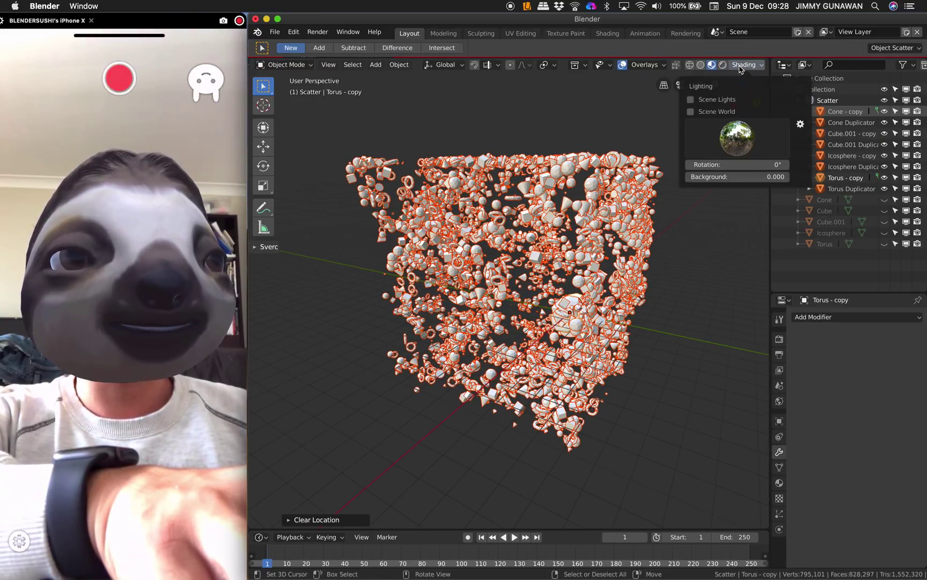
Switch the viewport to solid shading and light it with a glossy grey MatCap
left_click(701, 65)
left_click(752, 66)
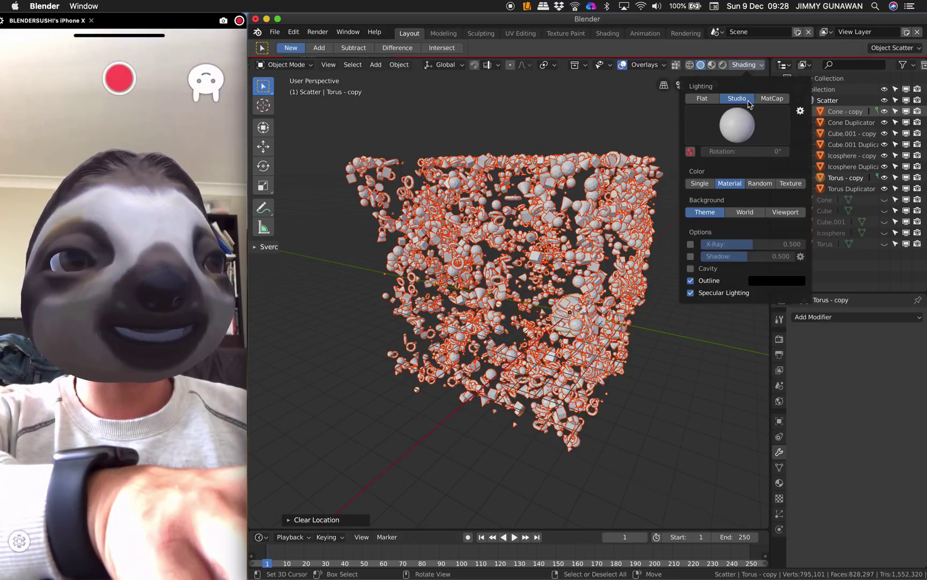
left_click(772, 98)
left_click(744, 126)
left_click(694, 172)
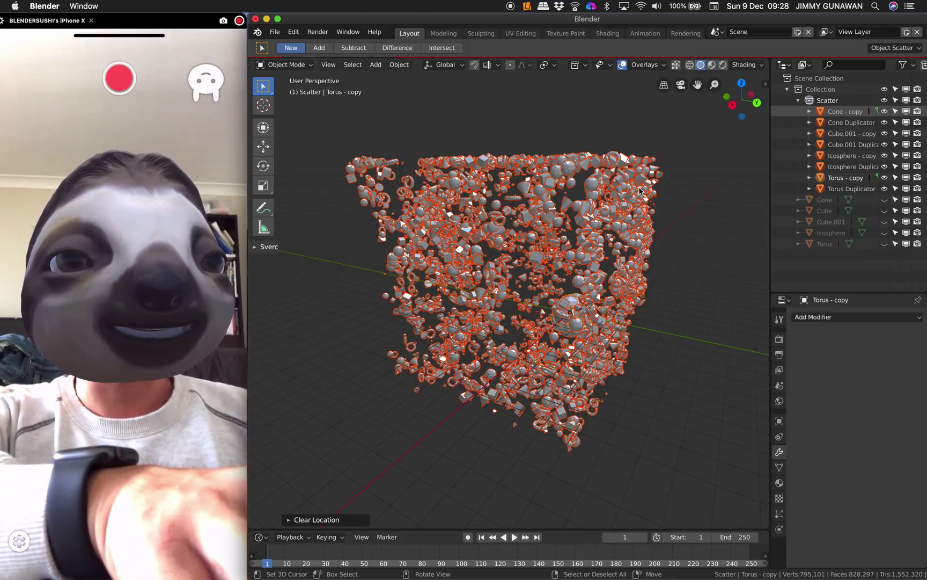
Set the viewport shading color to Random and deselect all objects
middle_click_drag(579, 290, 610, 292)
scroll(607, 290, "up", 4)
left_click(743, 65)
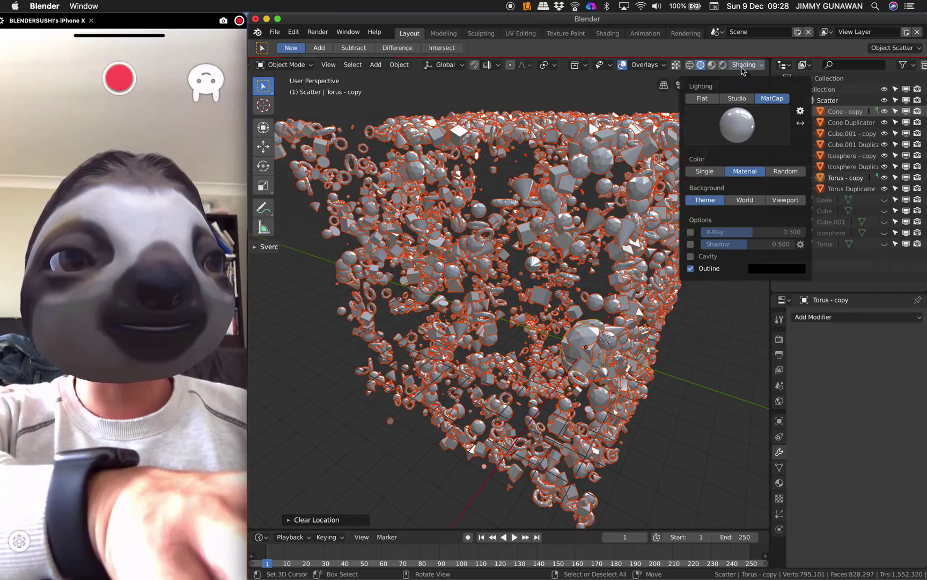
left_click(784, 171)
scroll(612, 225, "down", 3)
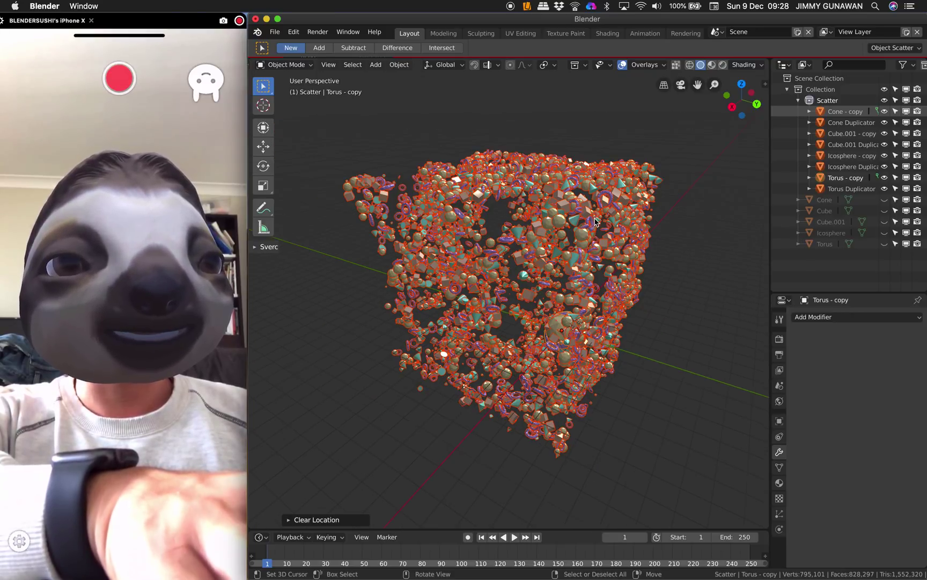
mouse_move(612, 231)
middle_mouse_down()
mouse_move(580, 228)
mouse_move(525, 277)
mouse_move(584, 270)
mouse_move(544, 281)
mouse_move(608, 288)
middle_mouse_up()
key("alt+a")
Examine the randomly colored instances from several angles, both up close and from a distance
scroll(525, 277, "up", 5)
scroll(525, 277, "down", 3)
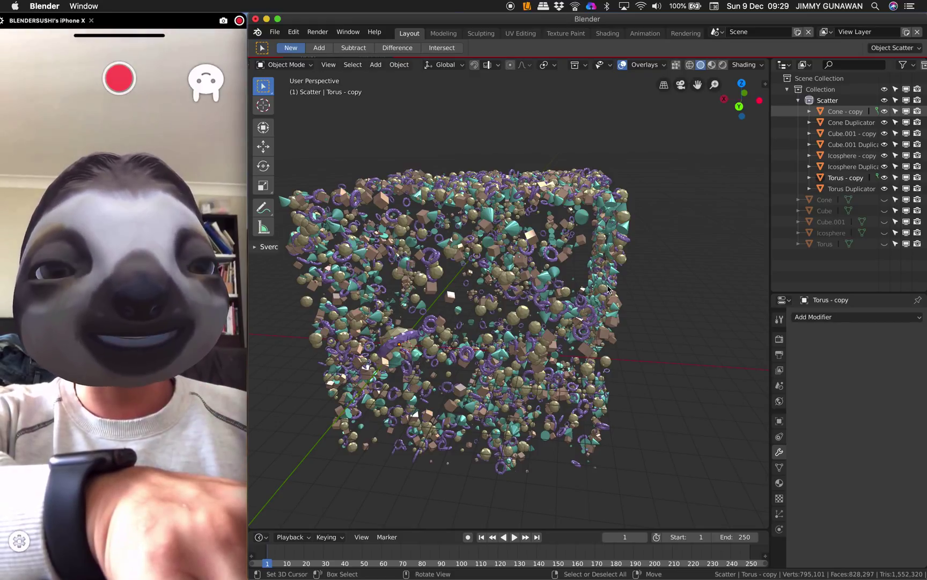
middle_click_drag(714, 279, 512, 312)
scroll(589, 313, "up", 3)
scroll(557, 301, "down", 4)
scroll(556, 311, "up", 10)
scroll(556, 316, "down", 3)
scroll(556, 316, "down", 8)
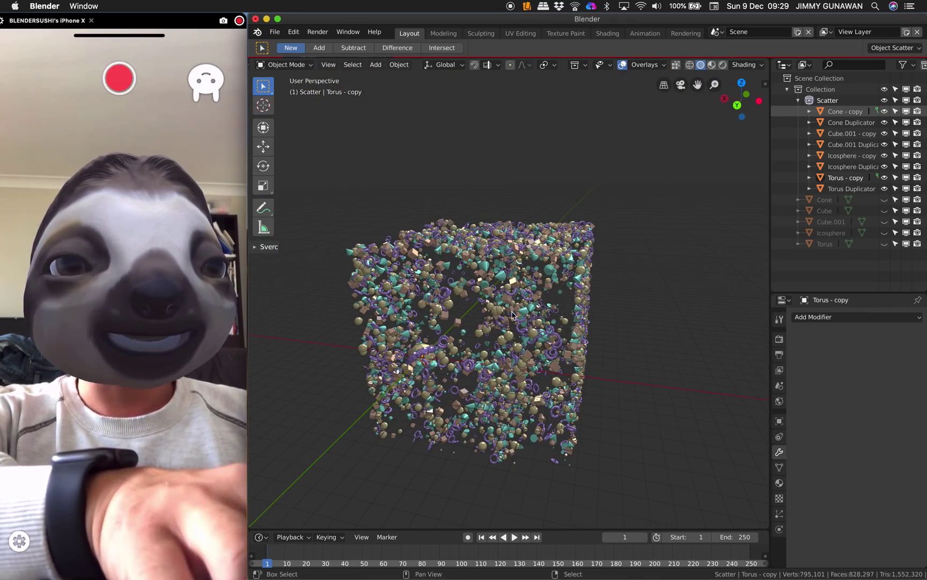
Add a plane mesh, enlarge it and place it beside the cube-shaped cloud of instances
middle_click_drag(607, 308, 585, 300, "shift")
key("shift+a")
mouse_move(600, 299)
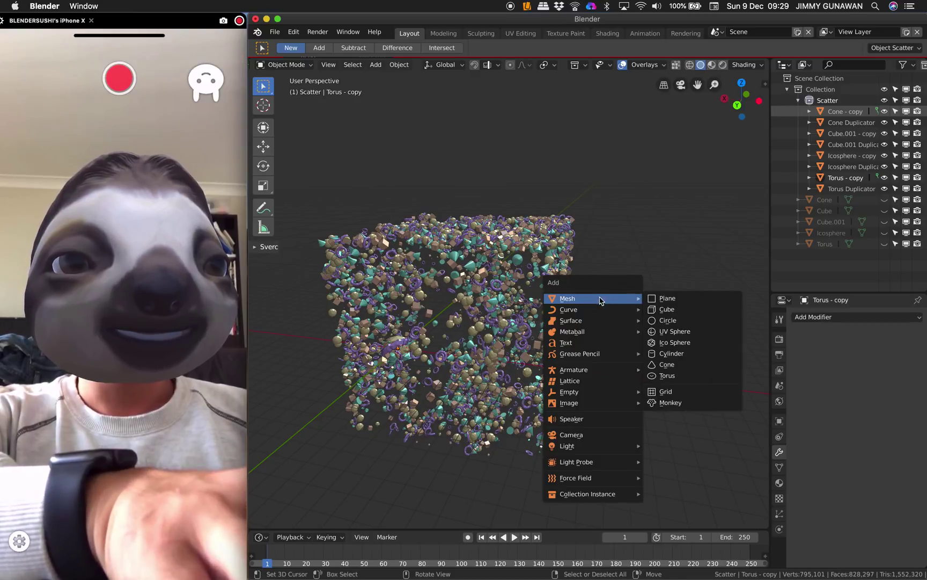
left_click(667, 298)
key("g")
left_click(576, 314)
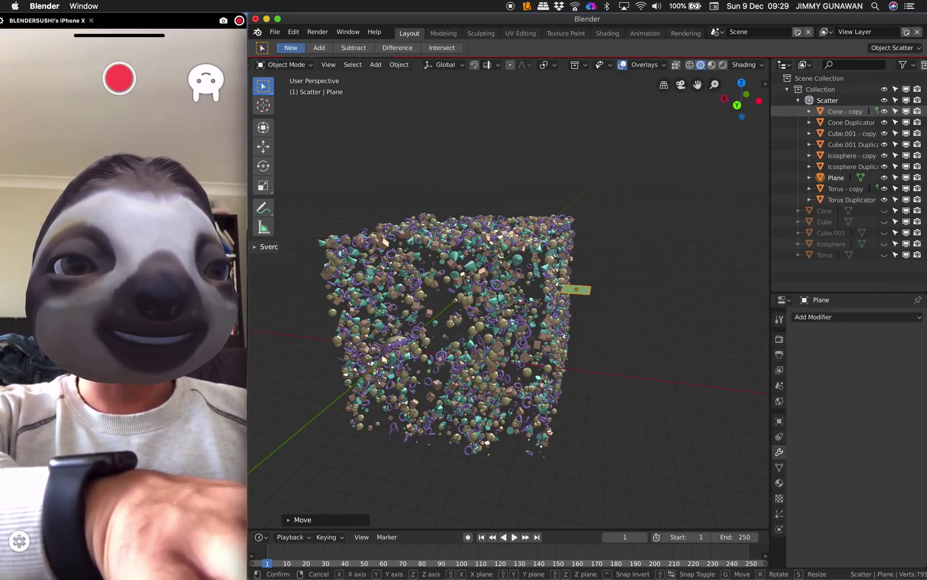
key("s")
left_click(633, 352)
key("g")
left_click(697, 333)
middle_click_drag(683, 323, 668, 321, "shift")
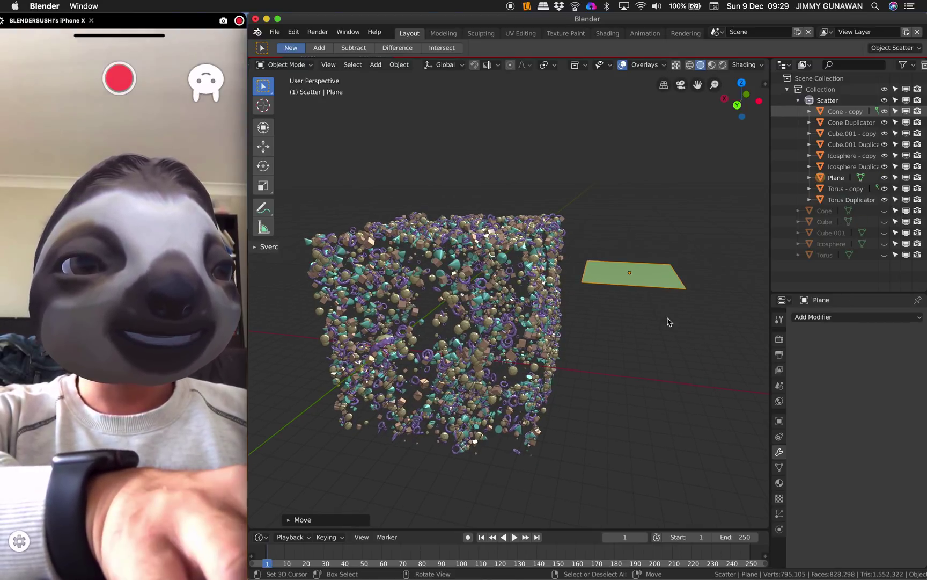
Add a particle system to the plane and play the animation to frame 35 to see the particles fall
left_click(779, 498)
left_click(779, 513)
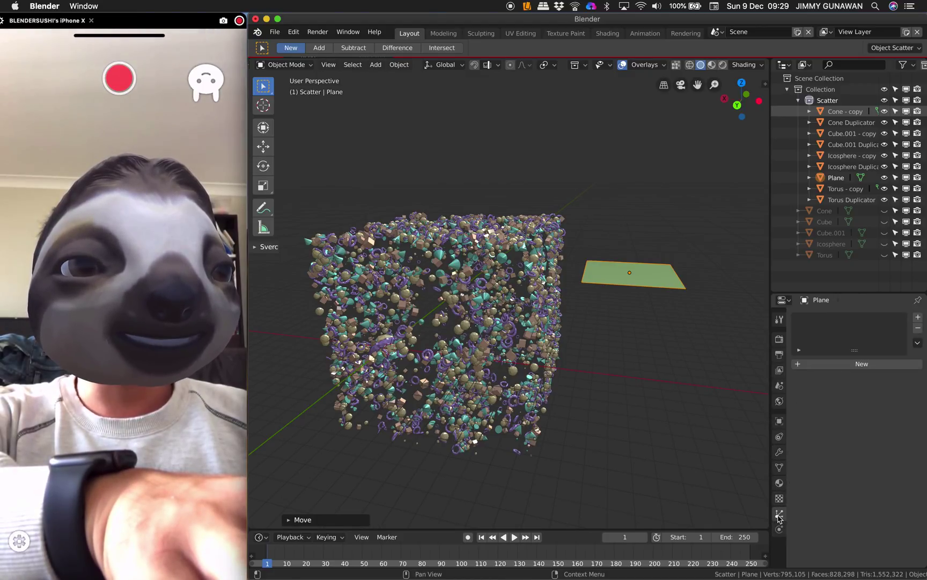
left_click(855, 365)
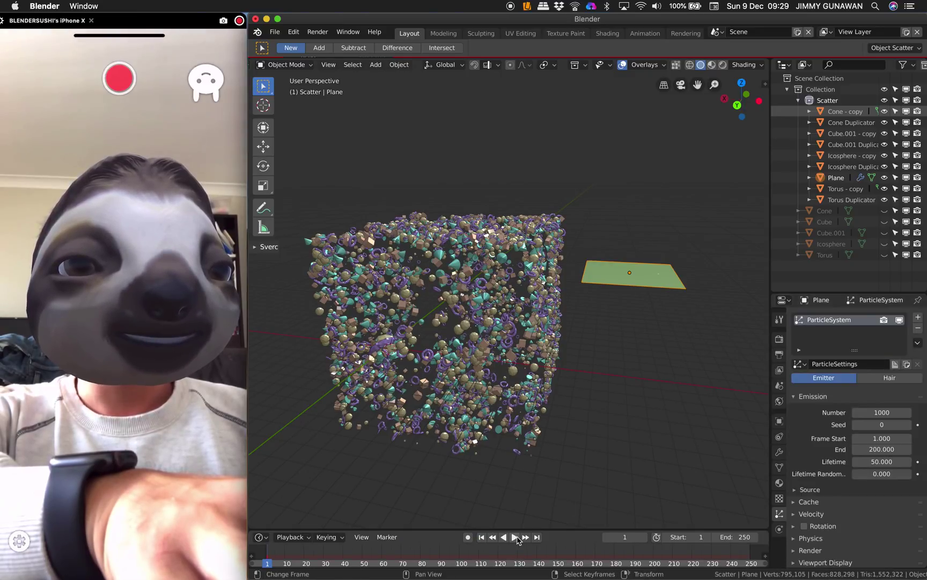
left_click(517, 537)
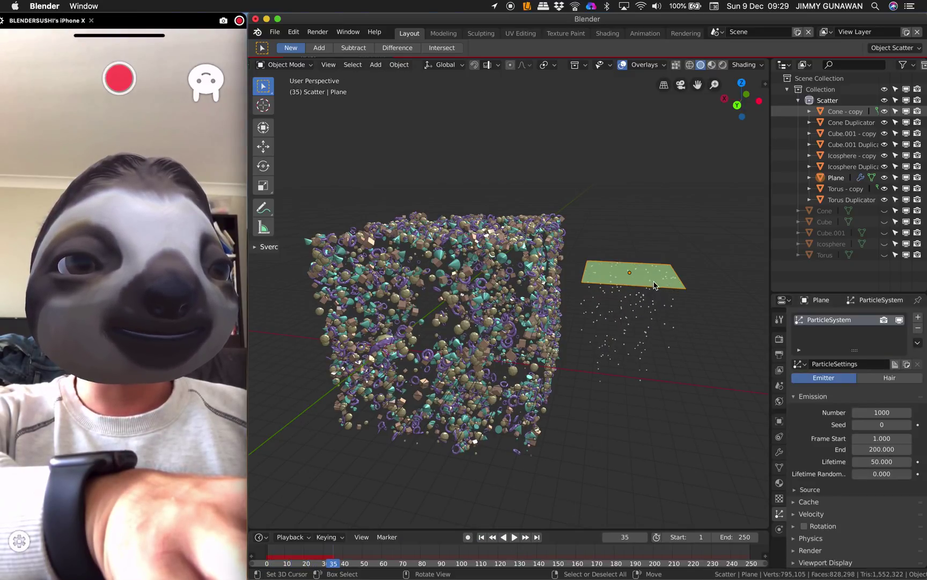
scroll(655, 313, "up", 5)
scroll(656, 313, "down", 2)
middle_click_drag(656, 313, 608, 296, "shift")
scroll(608, 300, "down", 1)
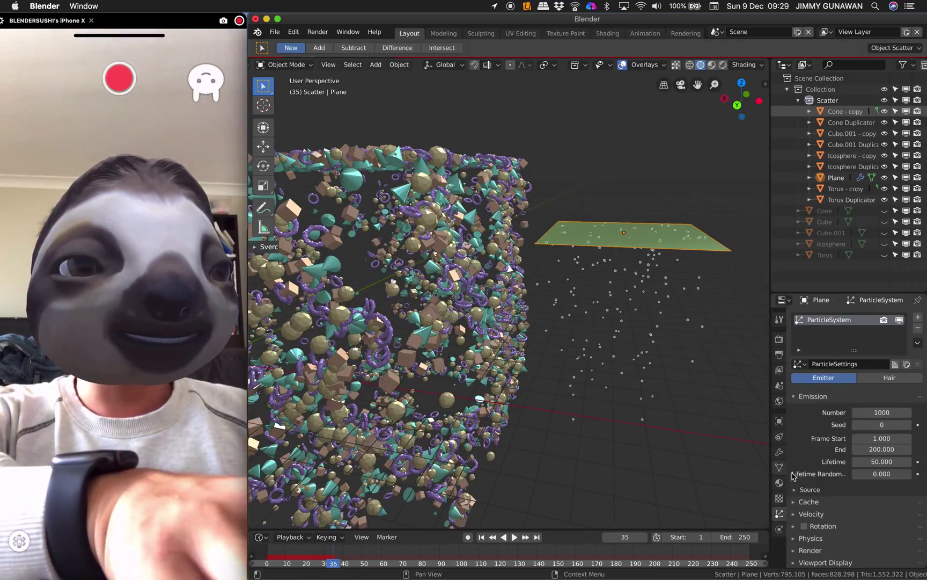
Examine the plane's particle settings, including Children, Hair Shape, Field Weights and Render
scroll(846, 517, "down", 4)
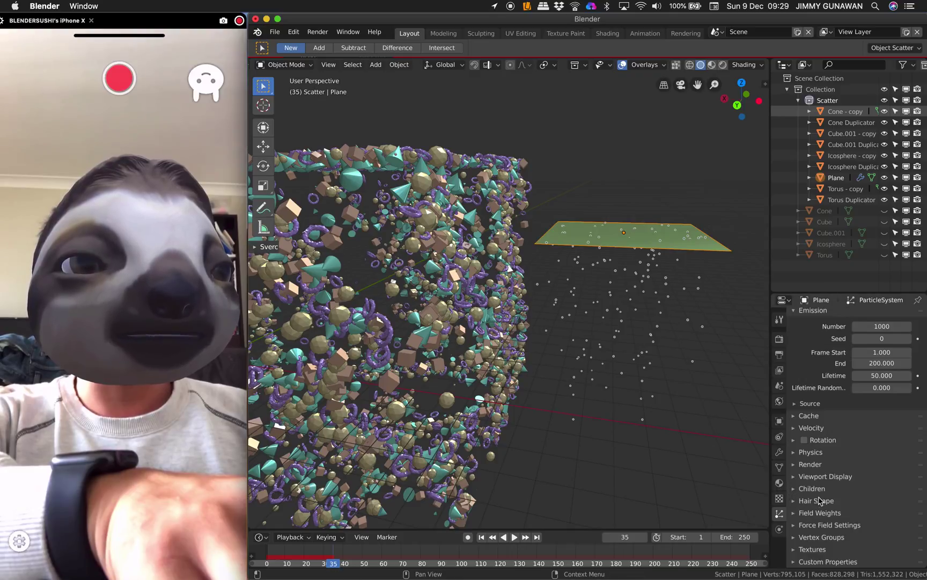
left_click(812, 488)
scroll(818, 488, "down", 1)
left_click(826, 501)
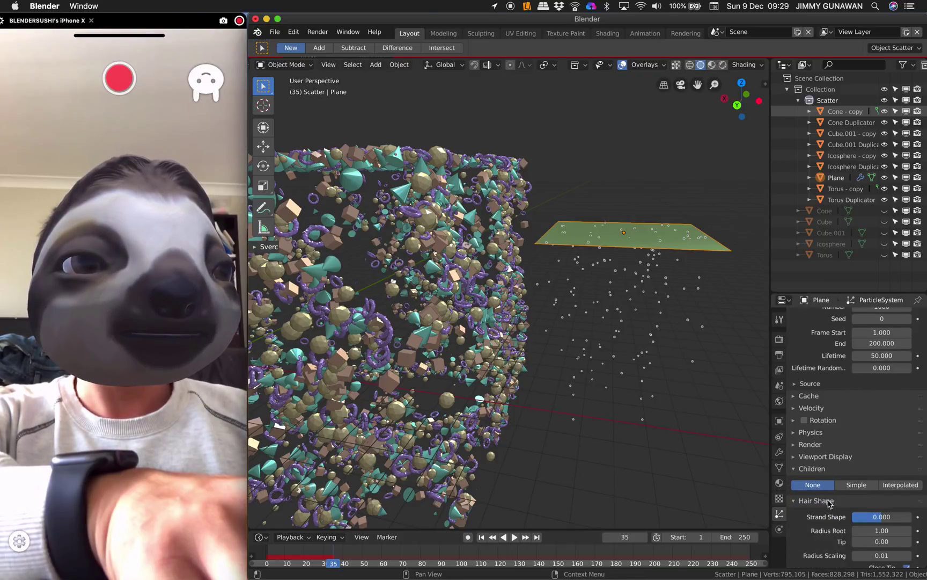
scroll(829, 505, "down", 3)
left_click(835, 513)
left_click(813, 398)
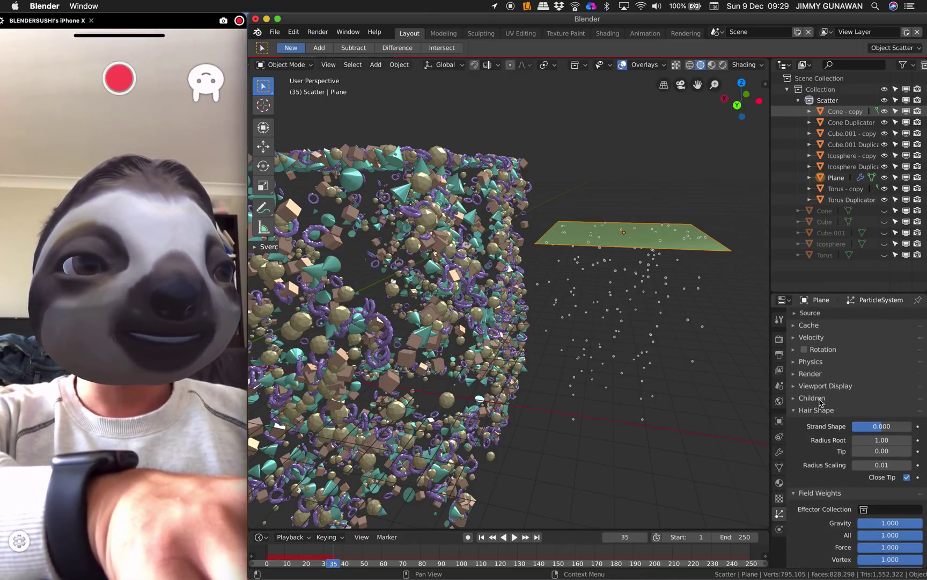
left_click(811, 374)
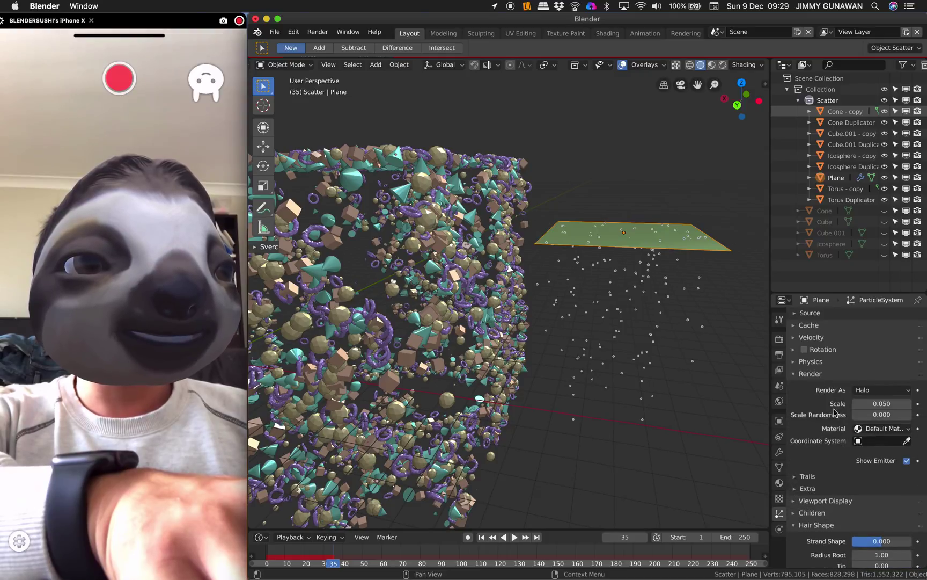
scroll(711, 440, "down", 3)
Add a cube mesh, shrink and freely rotate it, and place it beside the plane's falling particles
key("shift+a")
mouse_move(658, 373)
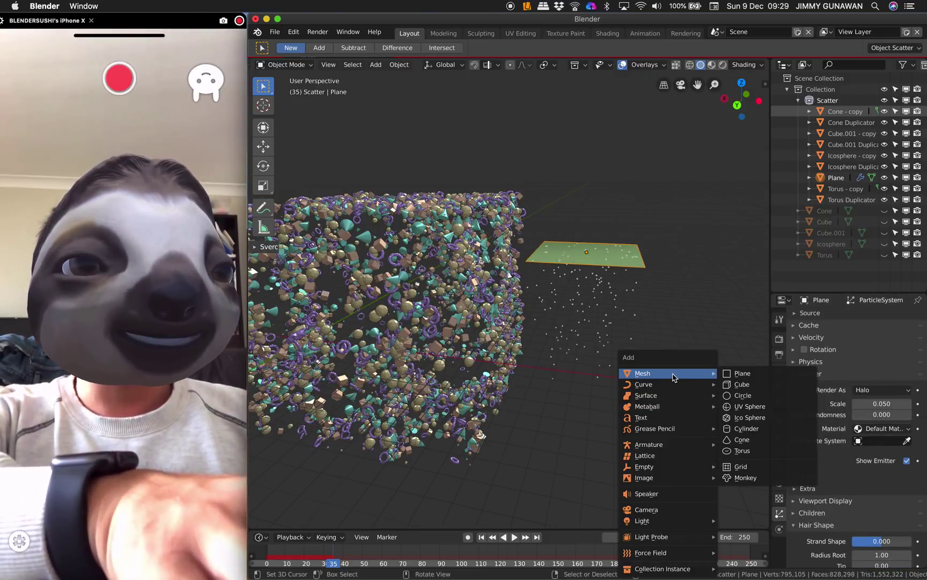
left_click(746, 385)
key("g")
left_click(701, 344)
key("g")
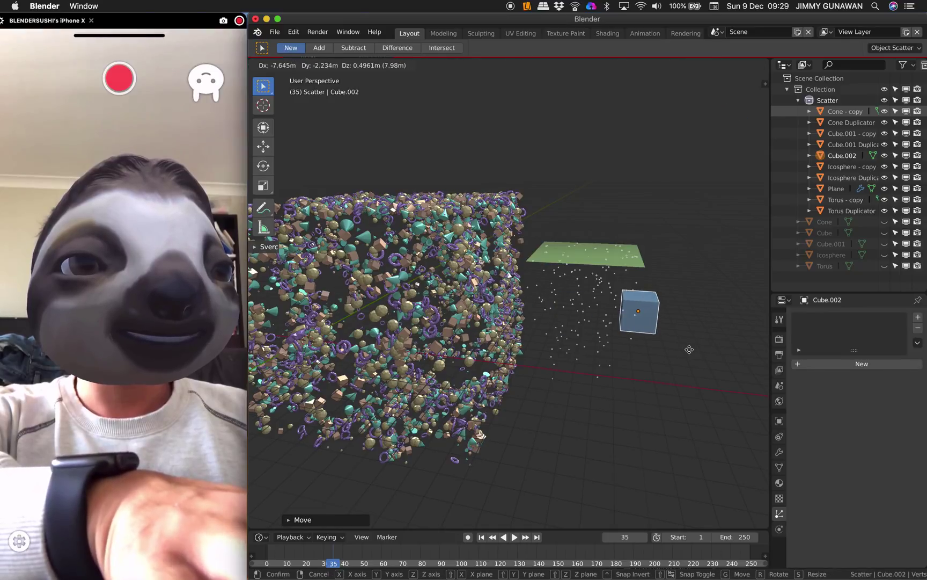
left_click(689, 348)
key("s")
left_click(663, 337)
key("g")
left_click(689, 336)
key("r")
key("r")
left_click(660, 317)
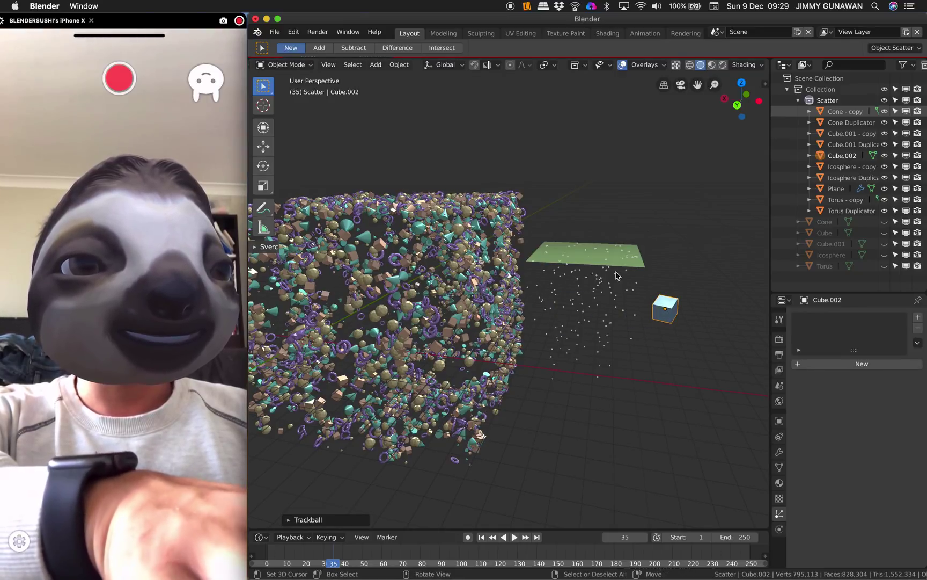
Set the plane's particles to render as Object at a scale of 0.290 and open the instance object choices
right_click(616, 266)
left_click(780, 401)
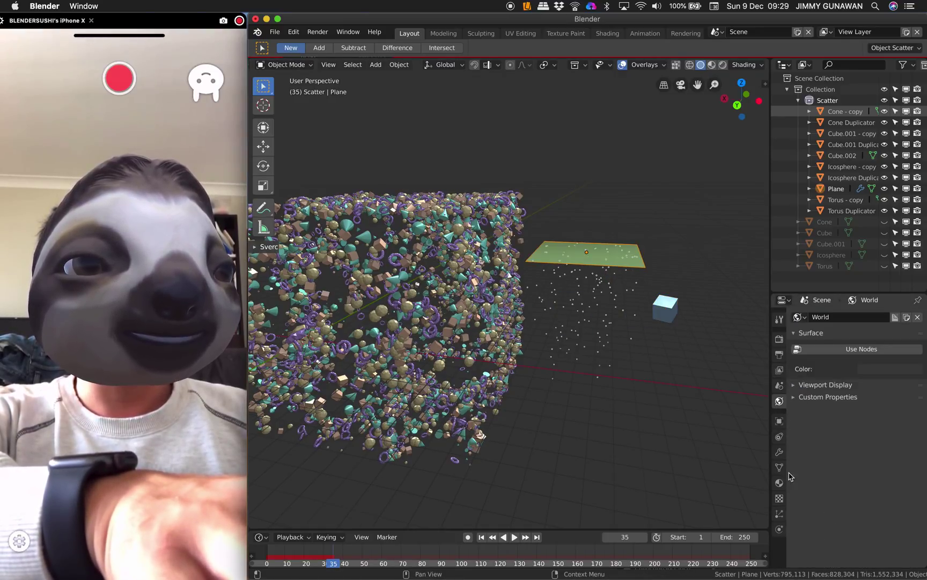
left_click(780, 514)
scroll(858, 386, "down", 3)
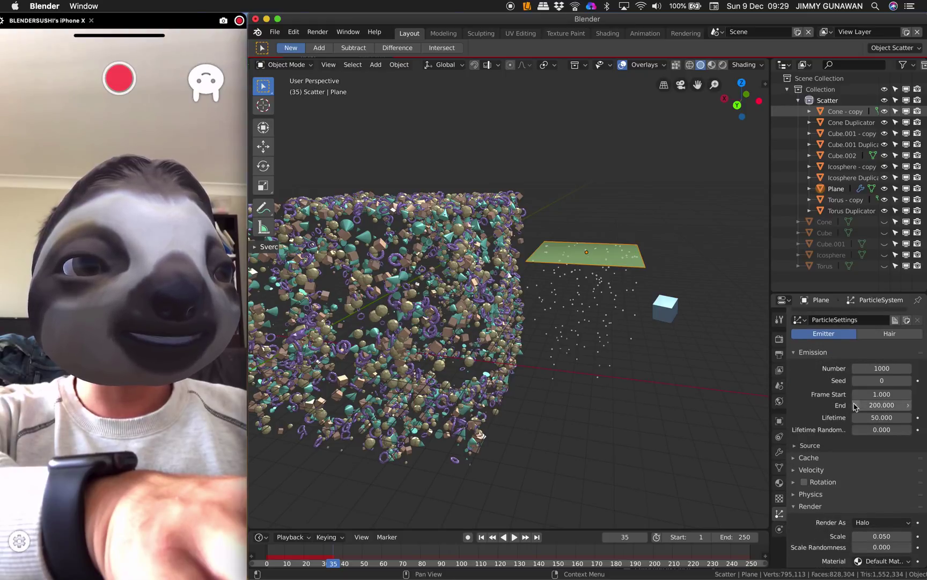
scroll(872, 390, "down", 2)
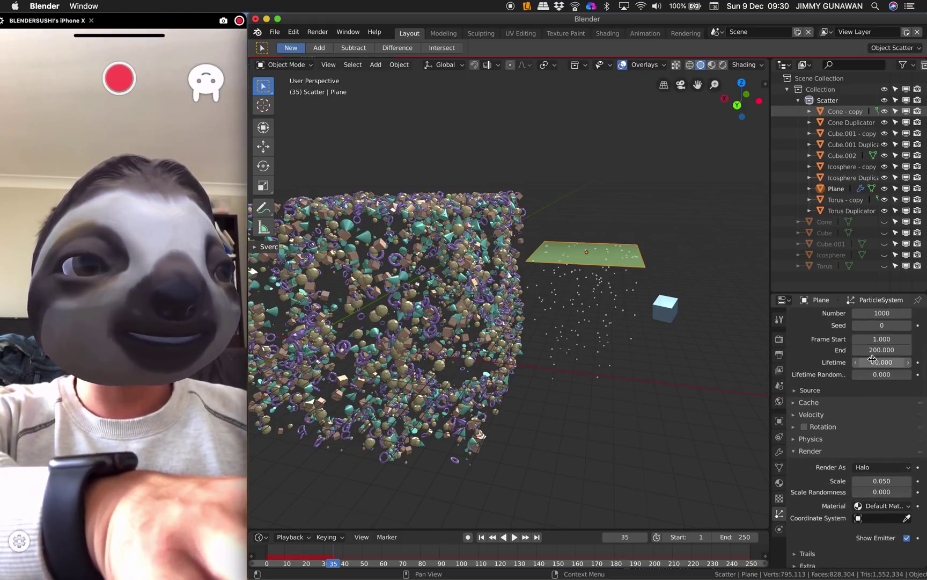
scroll(827, 404, "down", 2)
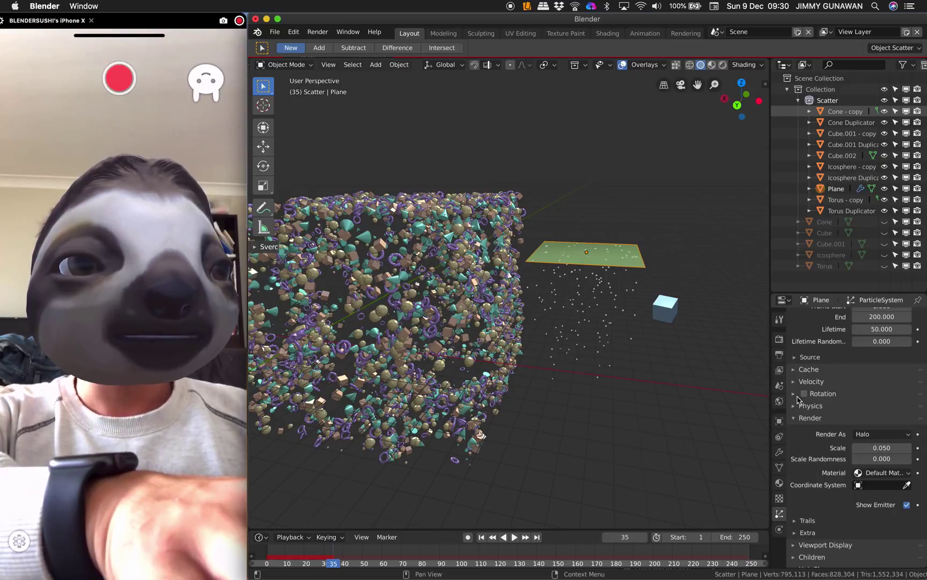
left_click(794, 394)
left_click(800, 394)
scroll(807, 392, "down", 3)
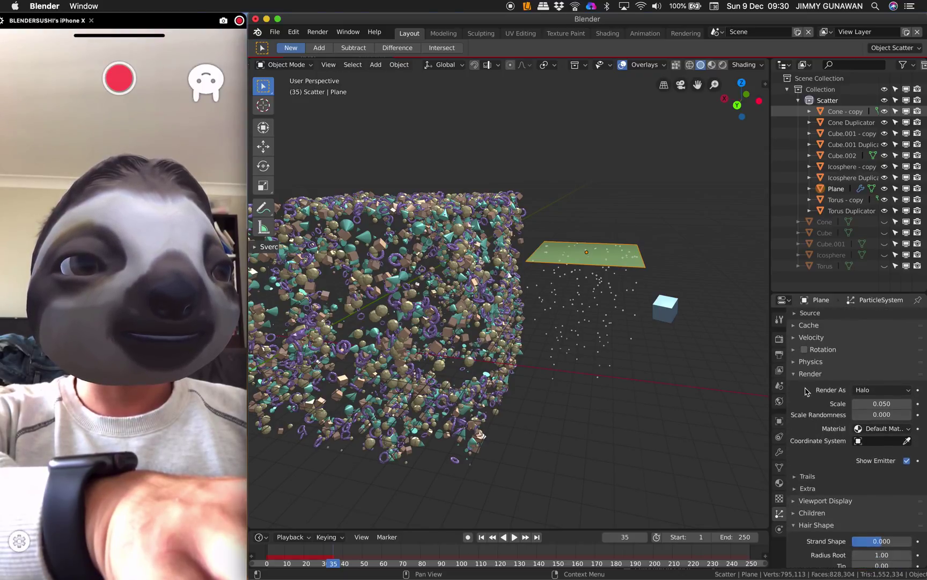
scroll(824, 389, "down", 2)
left_click(881, 368)
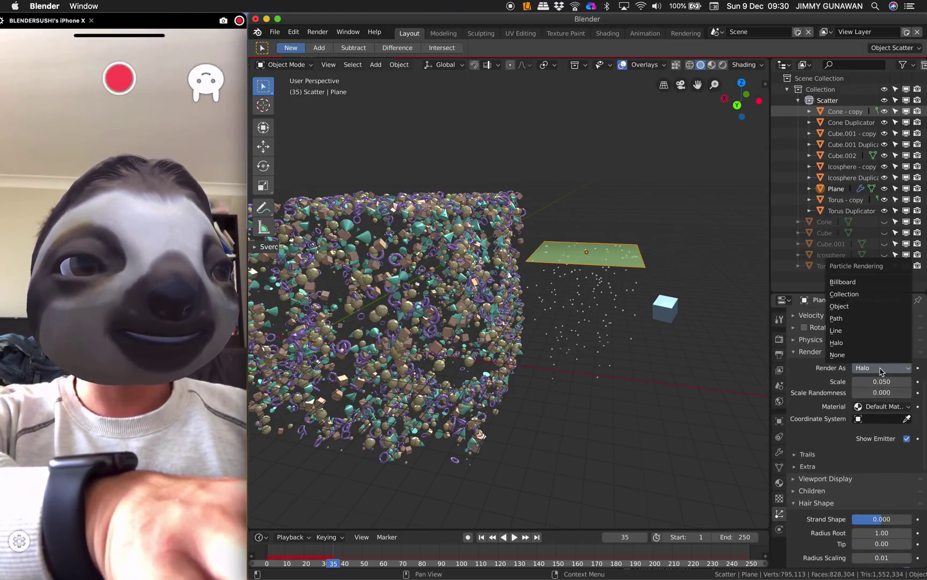
left_click(871, 306)
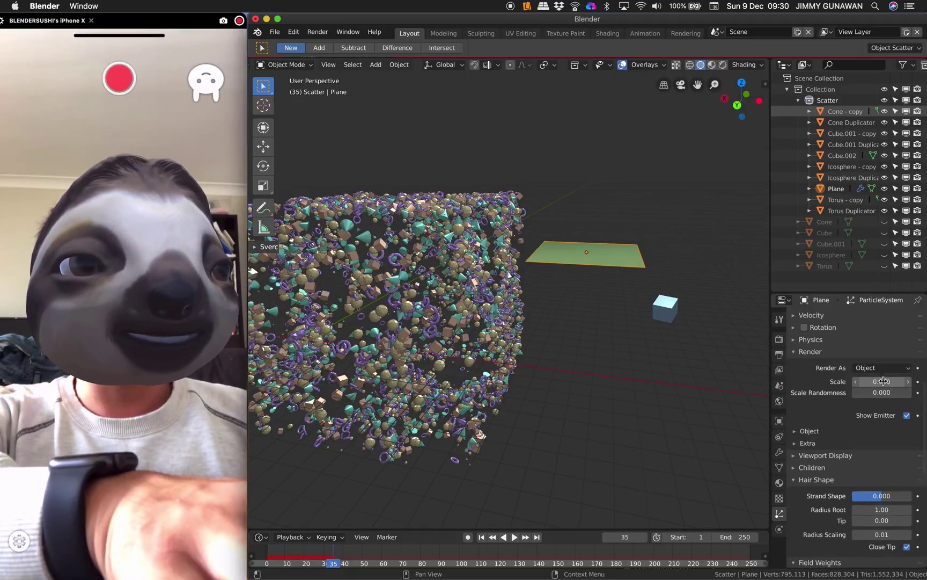
left_click(809, 431)
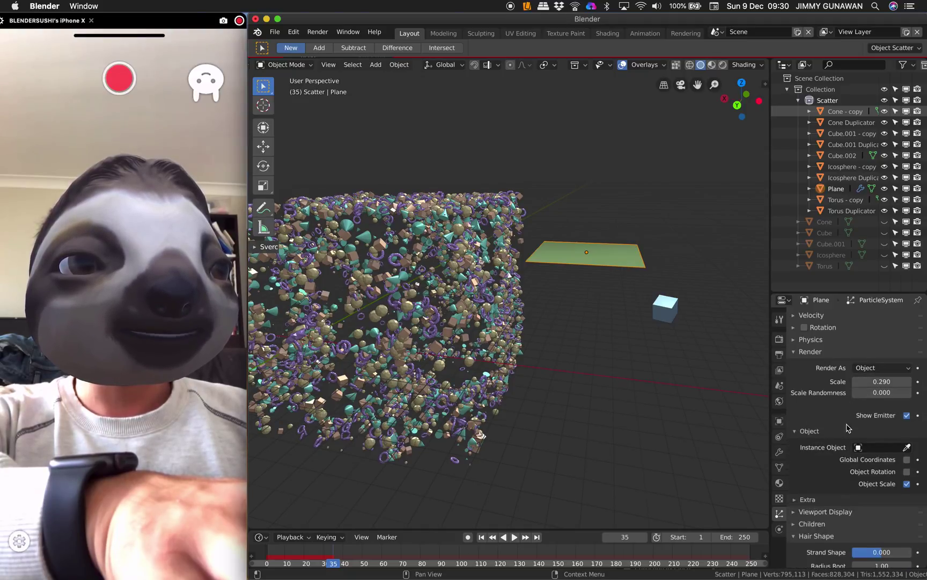
scroll(847, 407, "down", 2)
left_click(857, 403)
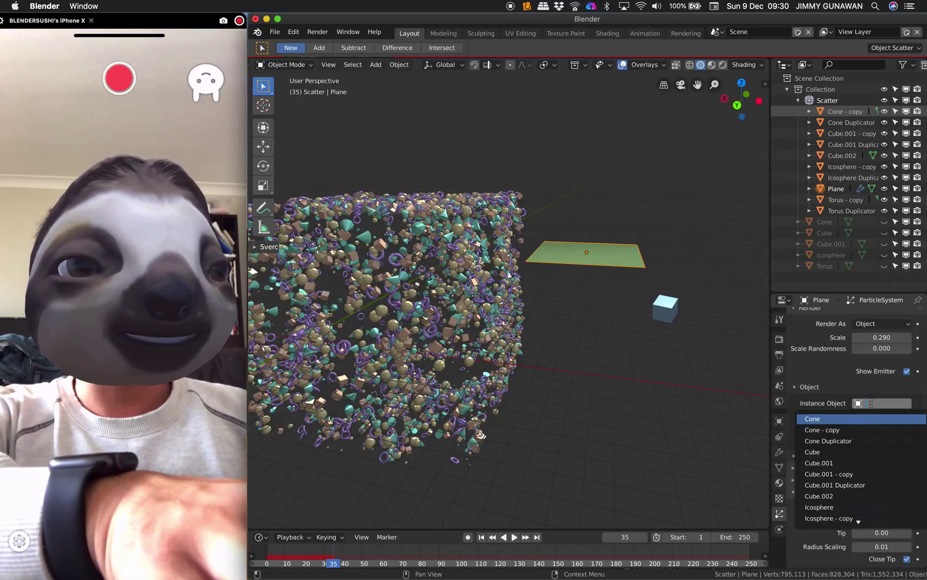
Delete the small cube beside the plane
left_click(672, 315)
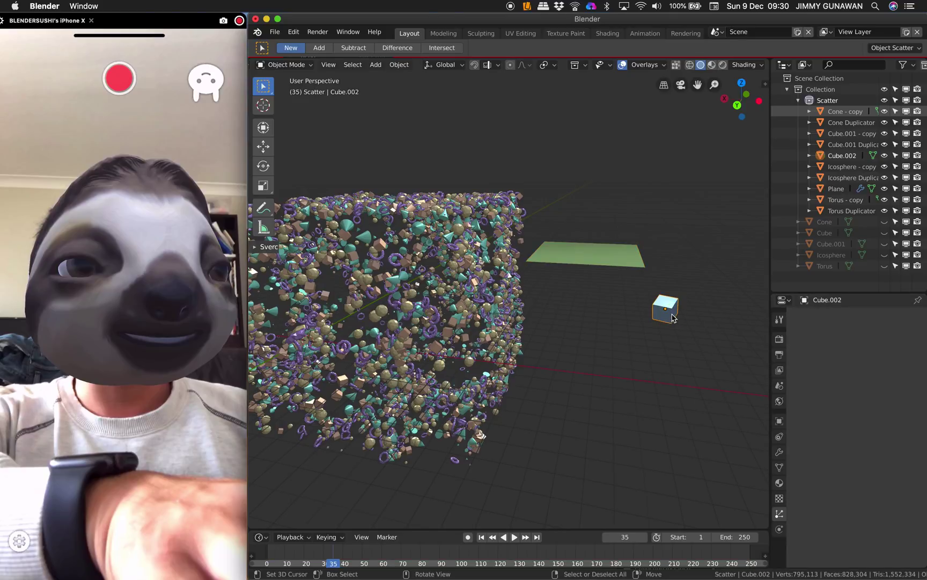
key("x")
left_click(670, 314)
Add a monkey mesh, move it below the plane and rotate it freely
key("shift+a")
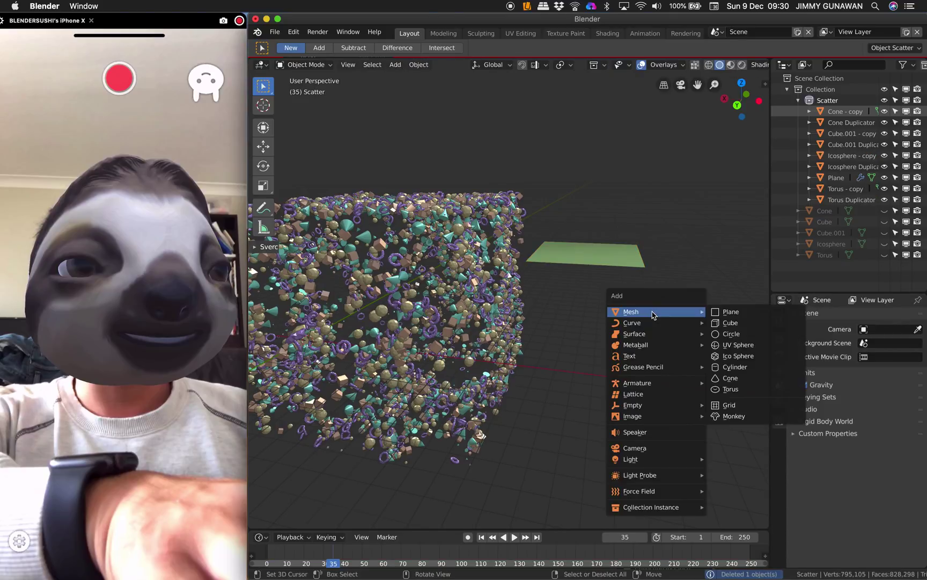
left_click(755, 418)
key("g")
left_click(573, 331)
key("g")
left_click(640, 327)
key("r")
key("r")
left_click(595, 346)
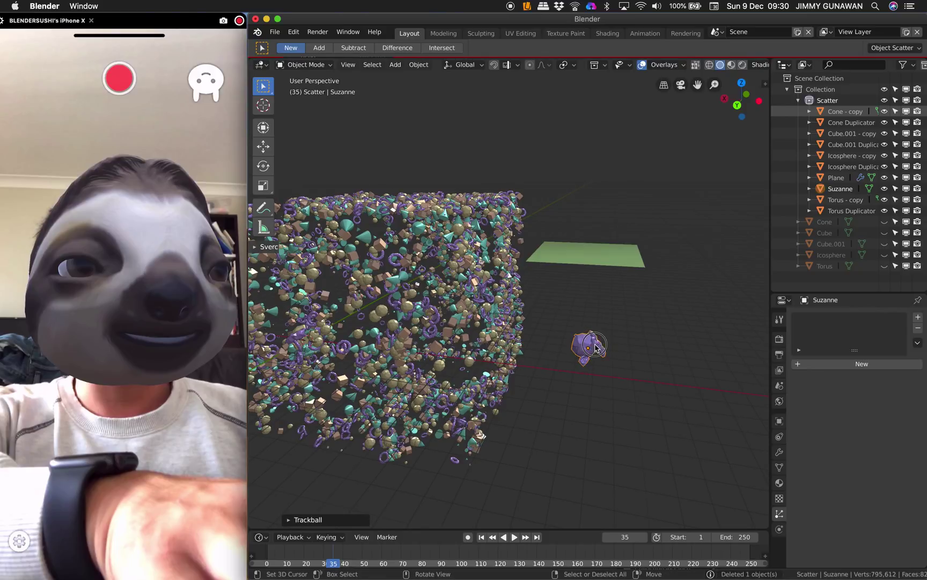
Set Suzanne as the instance object of the plane's particle system and check the monkey particles
left_click(623, 245)
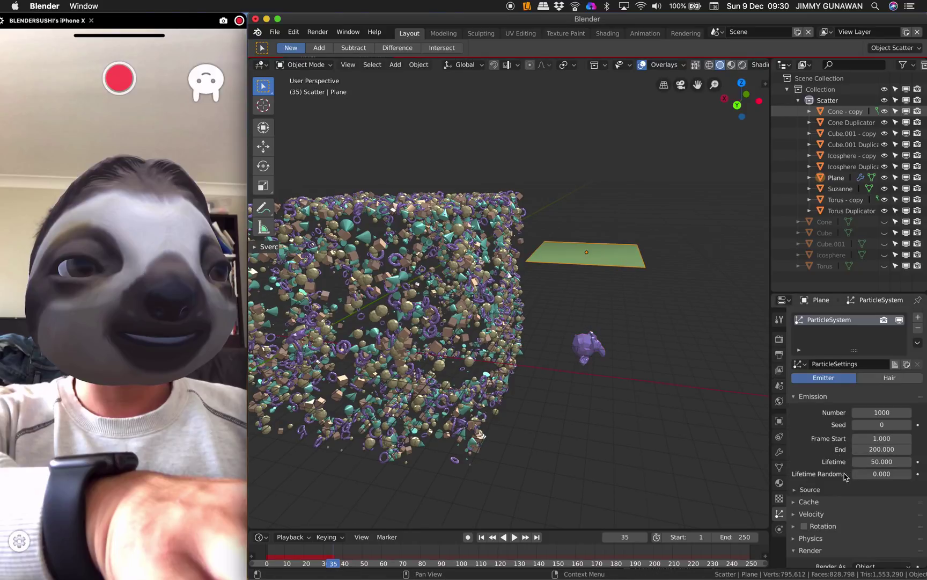
scroll(845, 477, "down", 8)
left_click(866, 457)
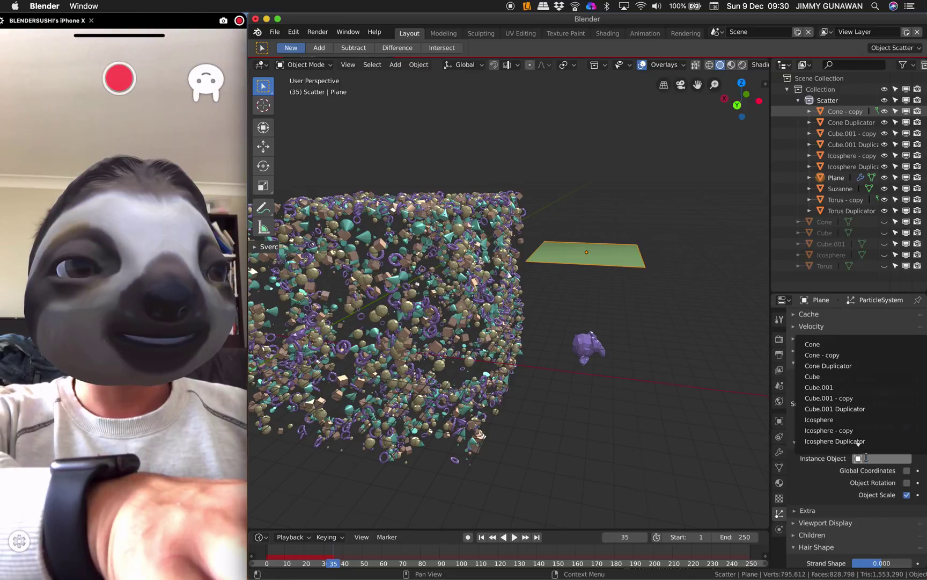
type("s")
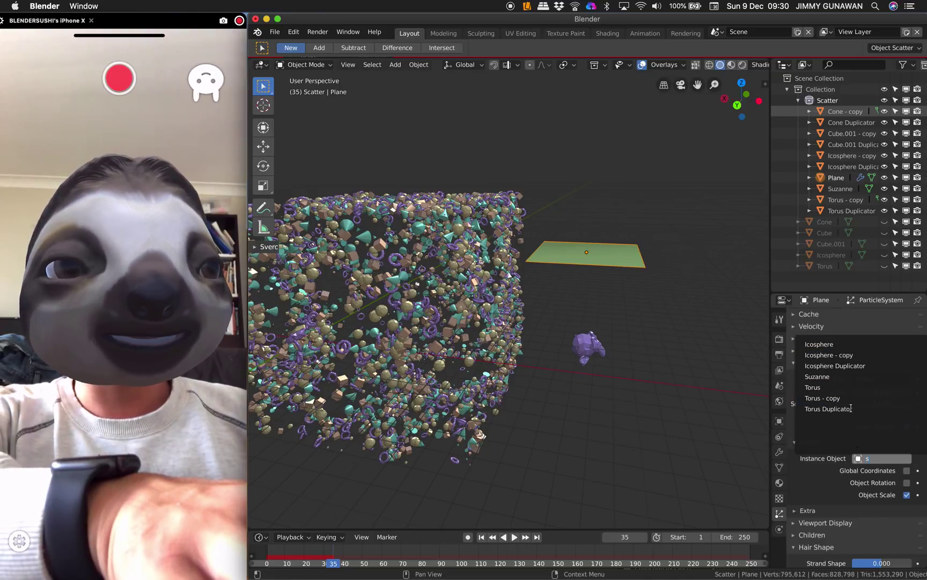
left_click(821, 376)
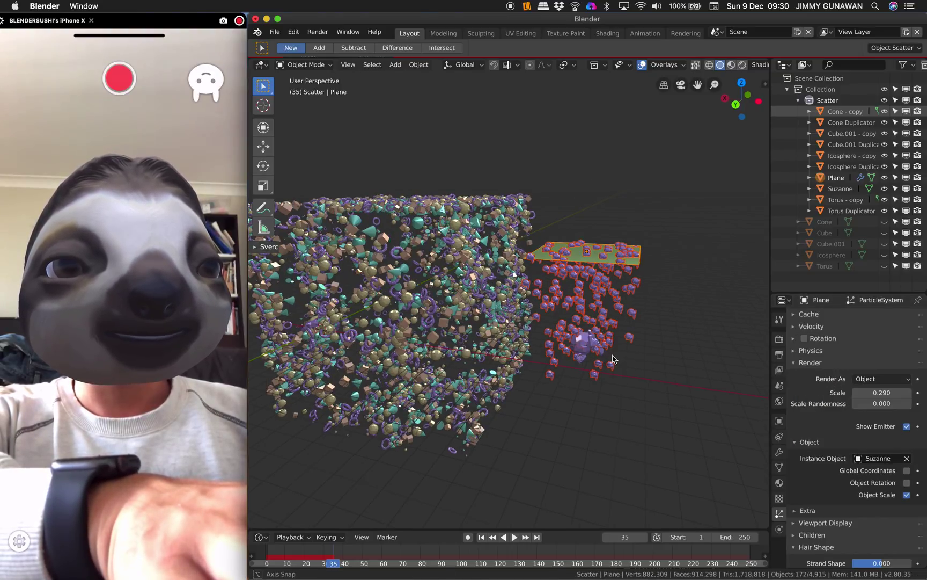
scroll(612, 282, "up", 1)
mouse_move(611, 262)
middle_mouse_down()
mouse_move(613, 281)
mouse_move(612, 273)
middle_mouse_up()
scroll(613, 282, "up", 1)
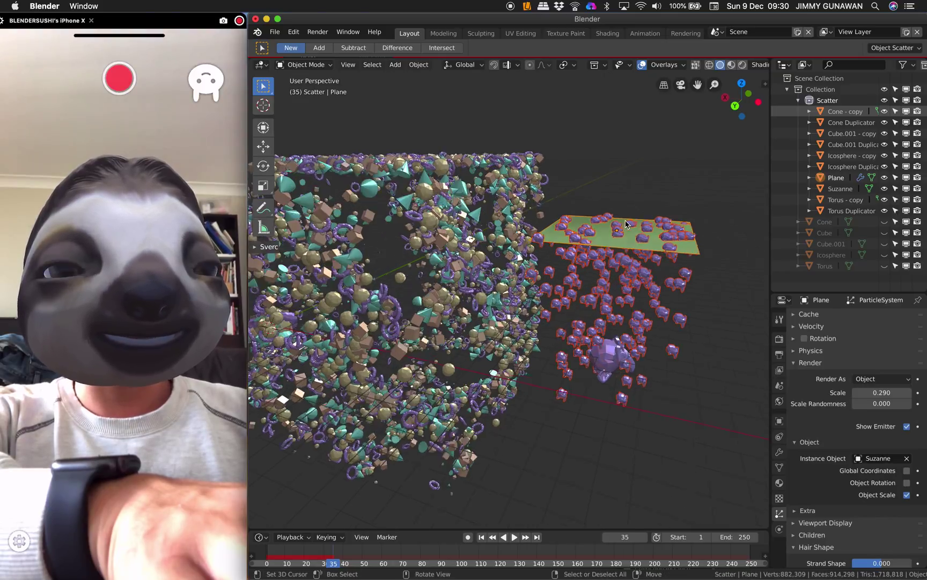
scroll(622, 349, "up", 1)
scroll(623, 361, "down", 1)
Rotate the original monkey freely to reorient its particle instances and move it aside
right_click(608, 352)
key("r")
key("r")
left_click(614, 353)
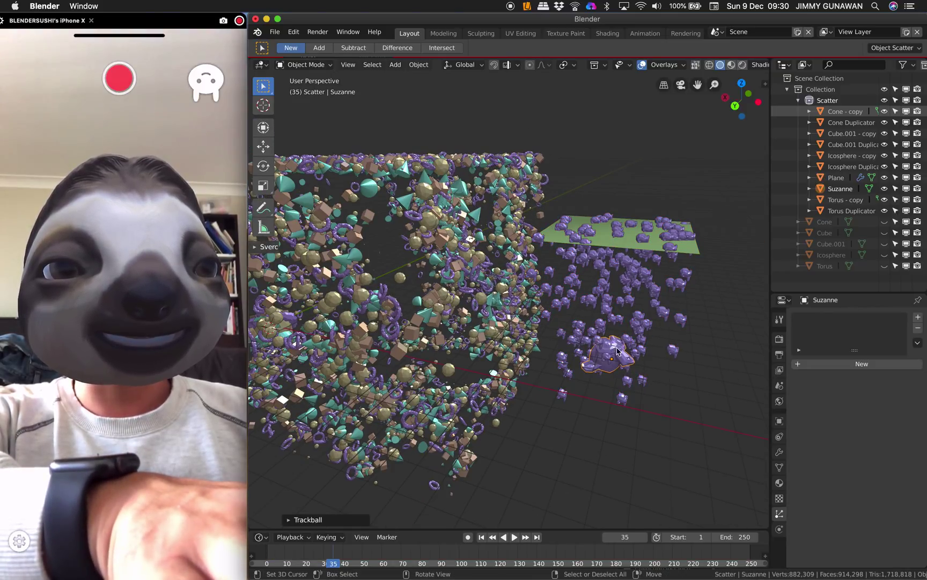
right_click_drag(613, 352, 658, 342)
left_click(659, 344)
Delete the plane with its particle system and the original monkey
left_click(648, 219)
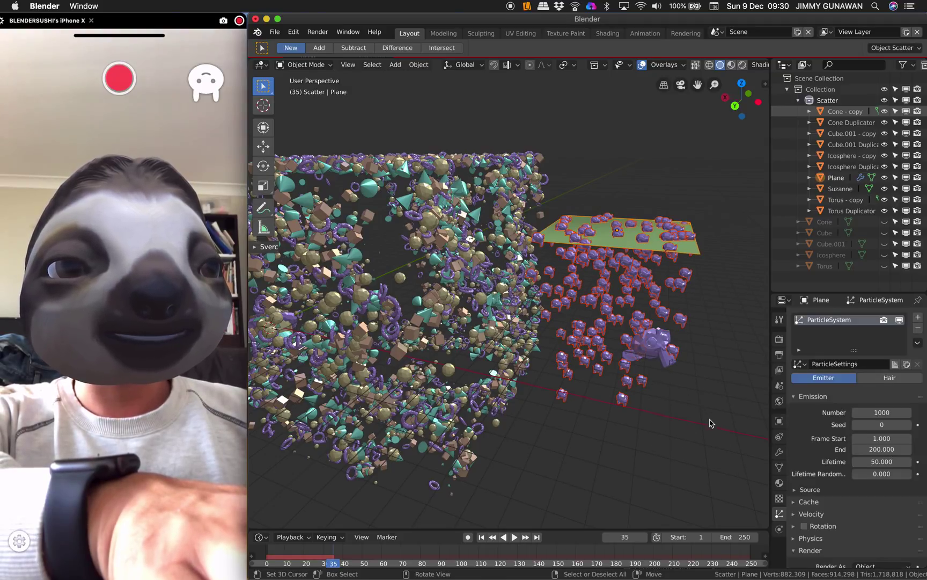
scroll(518, 359, "down", 4)
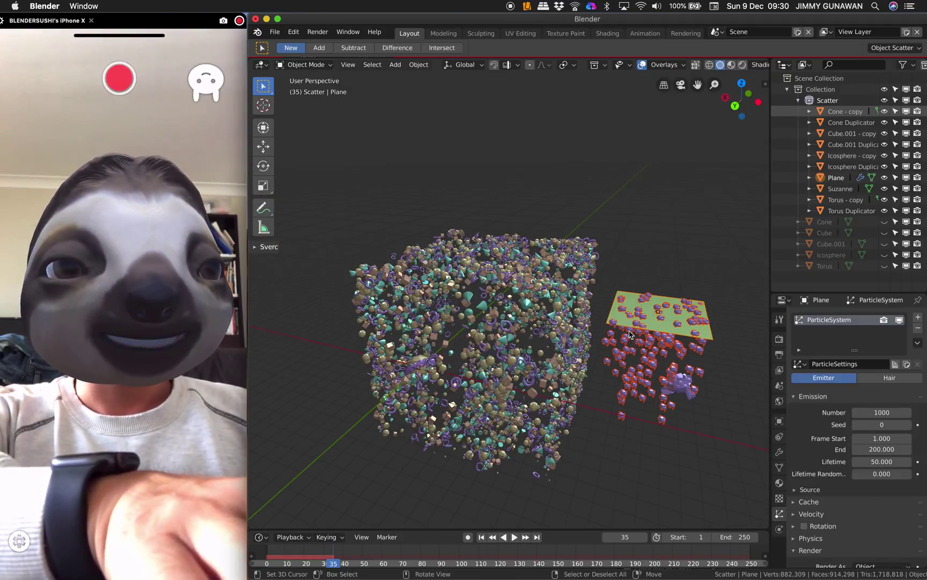
key("x")
left_click(646, 338)
right_click(677, 381)
key("x")
left_click(676, 378)
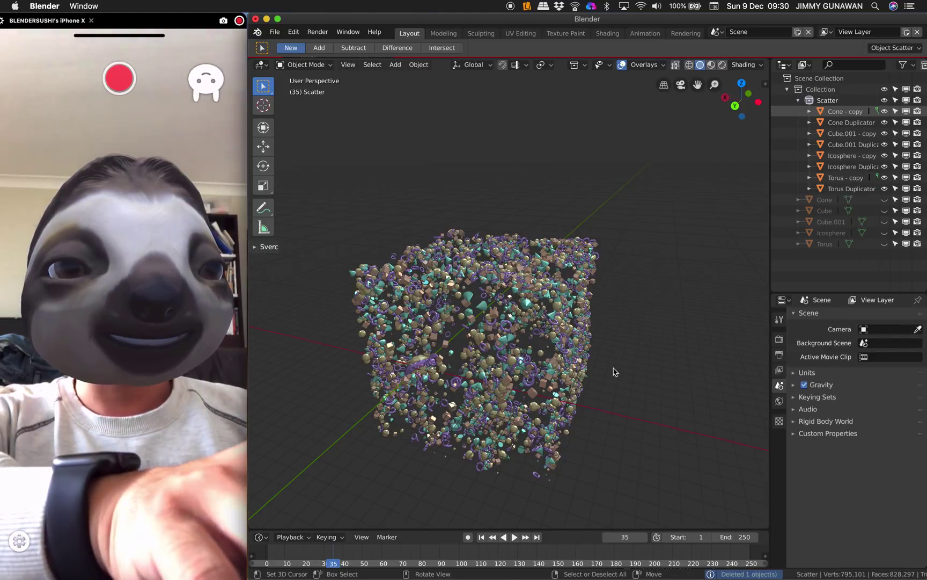
Reveal the hidden cube and source objects in the main collection and select the four small source shapes beside the cube
middle_click_drag(615, 371, 584, 361)
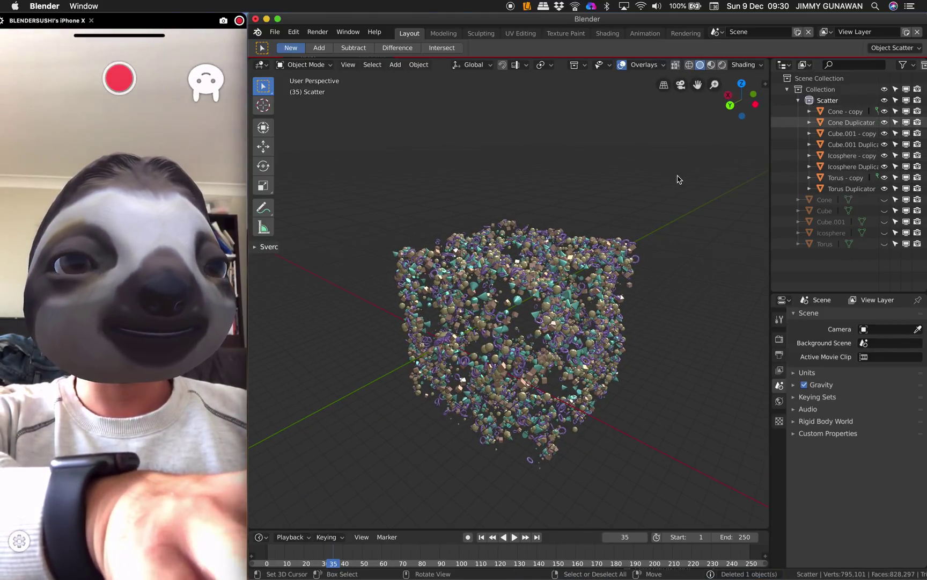
key("1")
middle_click_drag(628, 216, 638, 221)
right_click(428, 248)
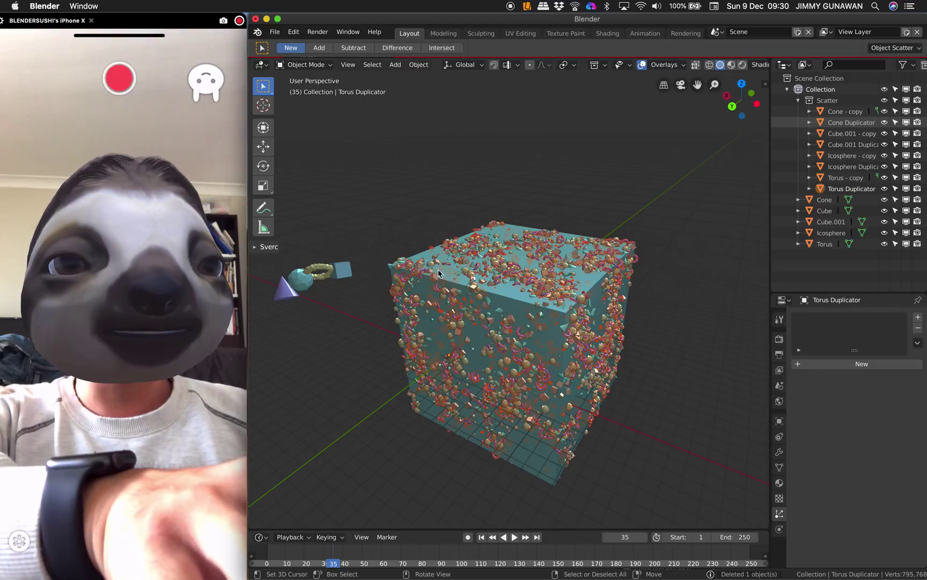
middle_click_drag(427, 247, 455, 254)
right_click(292, 287)
middle_click_drag(335, 290, 480, 299, "shift")
scroll(356, 291, "up", 2)
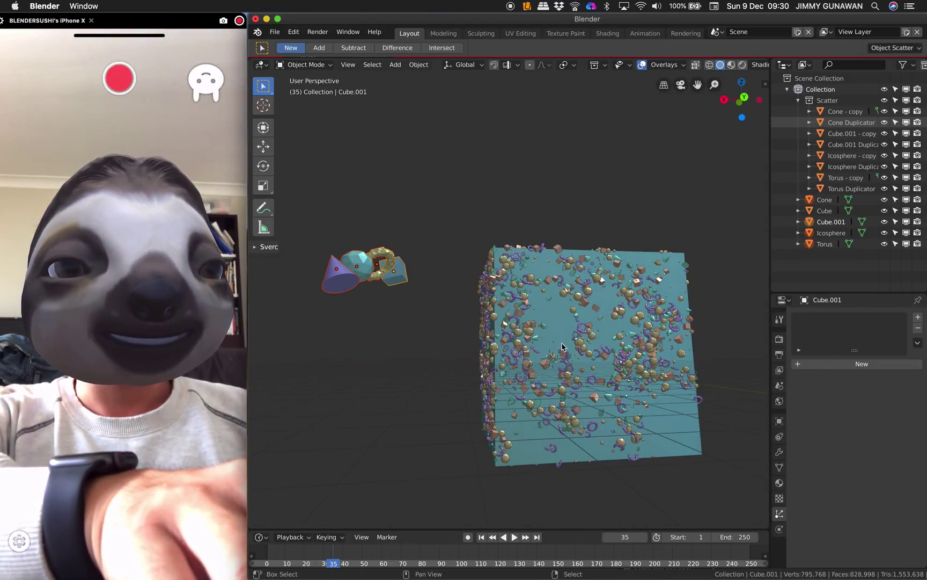
Add a mesh cube and move it clear of the scattered cube, on the side away from the source shapes
middle_click_drag(562, 347, 594, 333)
key("shift+a")
mouse_move(617, 332)
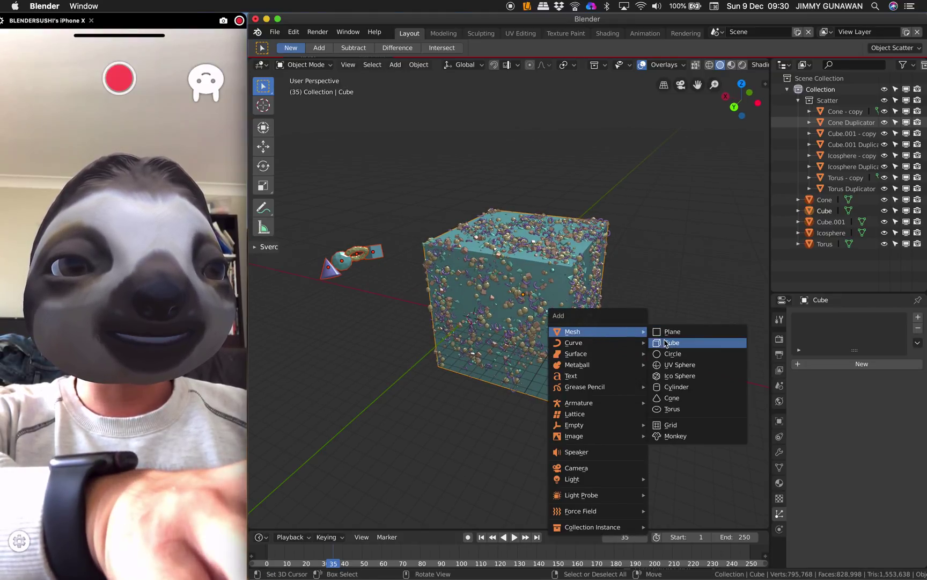
left_click(663, 342)
scroll(537, 325, "down", 3)
key("g")
left_click(620, 319)
Scale the new cube up freely to slightly larger than the scattered cube and fine-tune its position
key("s")
left_click(669, 378)
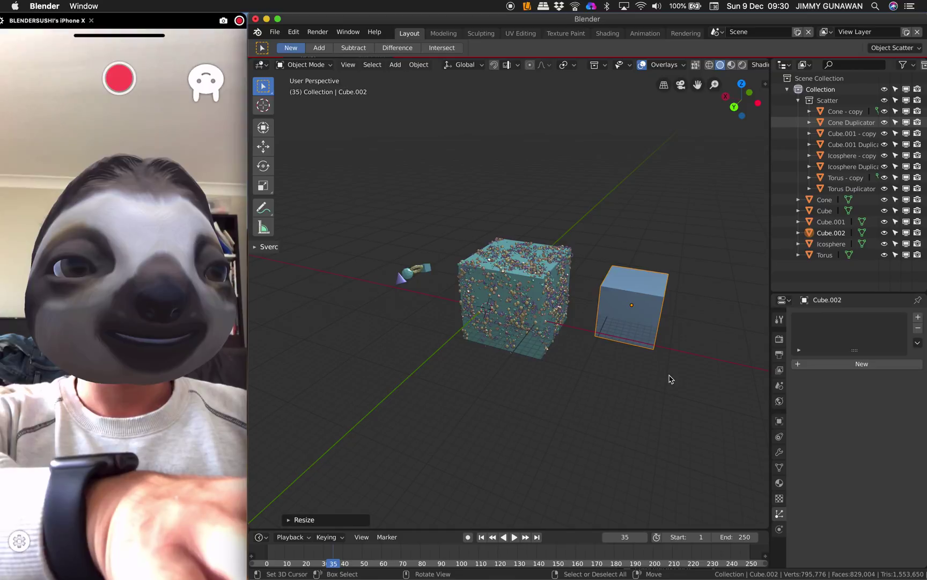
key("s")
left_click(702, 417)
key("g")
left_click(706, 419)
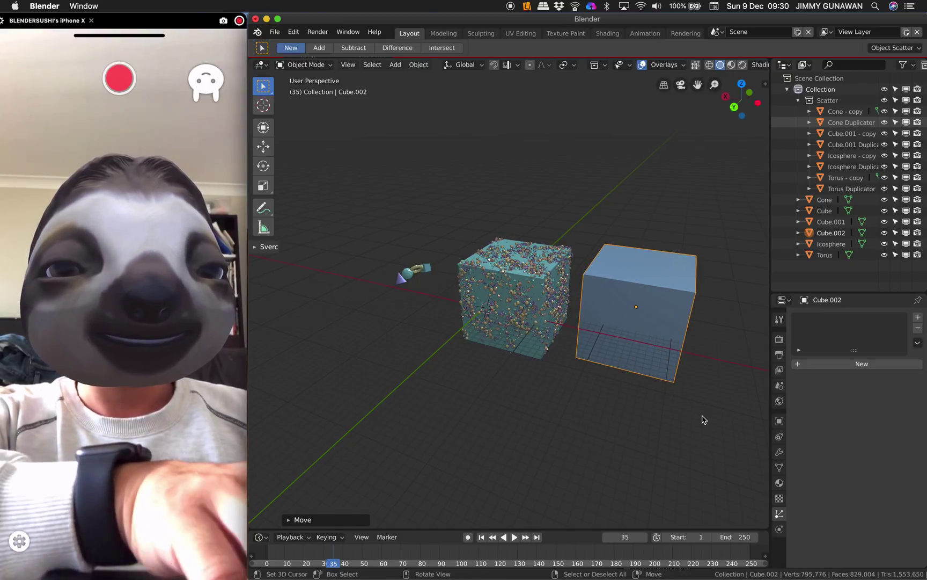
Add a Catmull-Clark subdivision modifier with viewport level 3 to the new cube and show its modifier settings
key("ctrl+2")
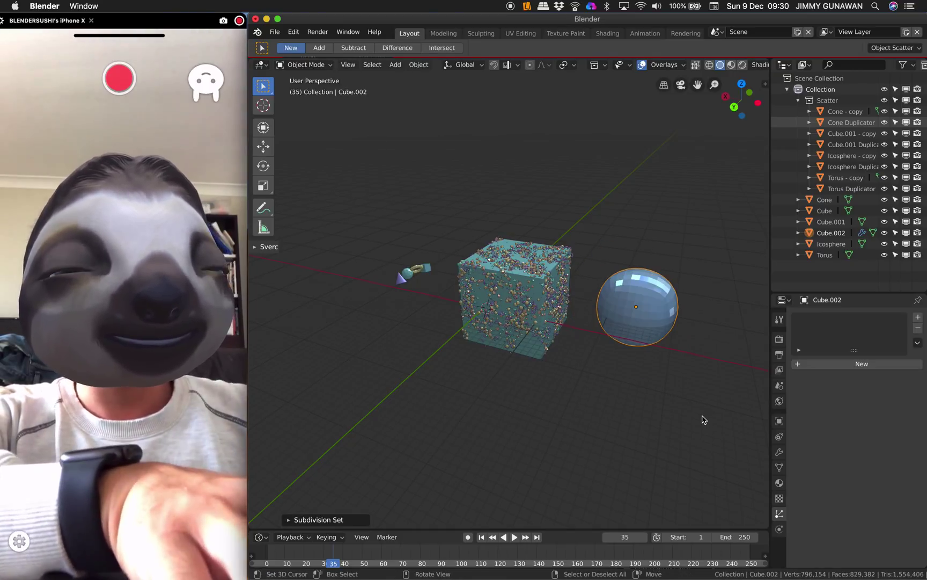
scroll(695, 404, "up", 2)
left_click(779, 451)
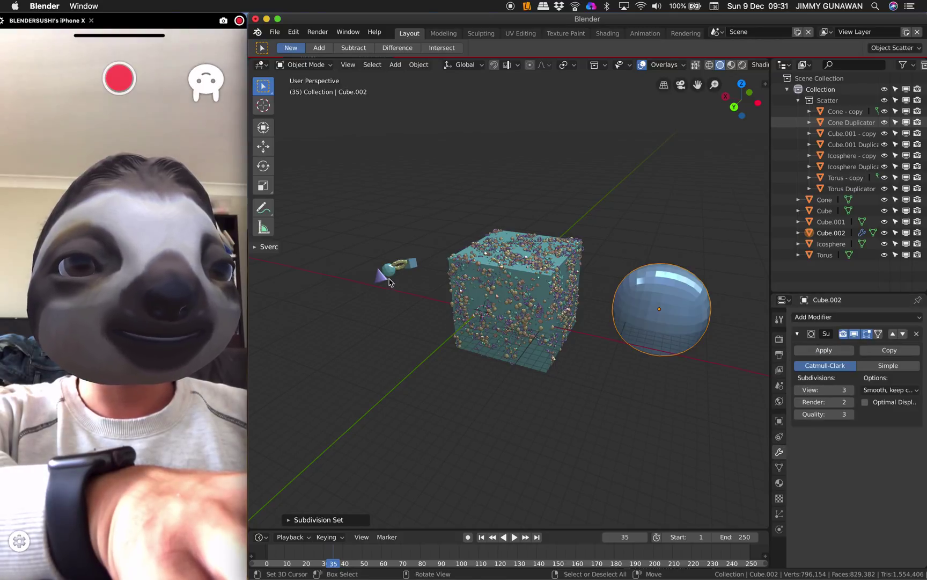
Select the four source shapes with the rounded cube as active object, start Scatter Objects and paint scatter strokes across the rounded surface
left_click_drag(388, 285, 388, 280)
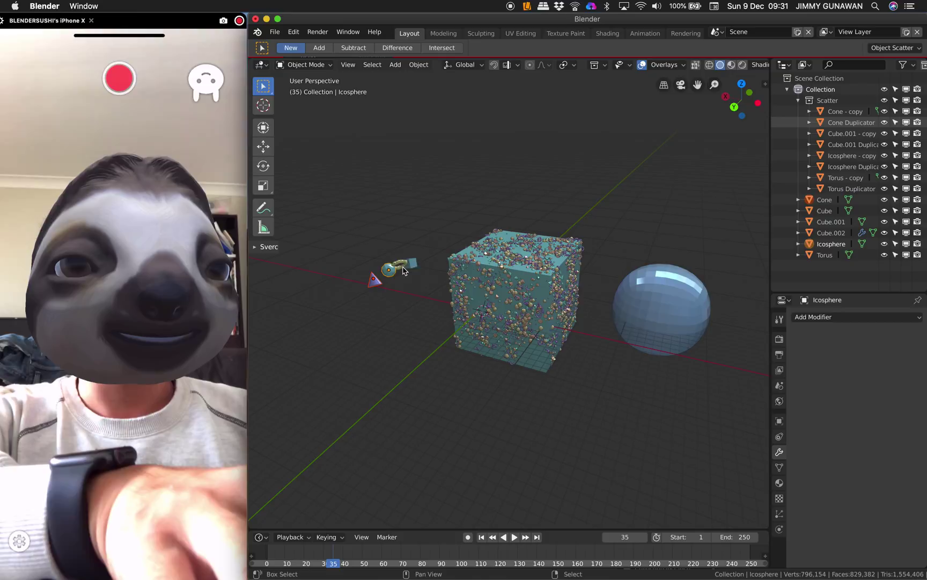
left_click(639, 310)
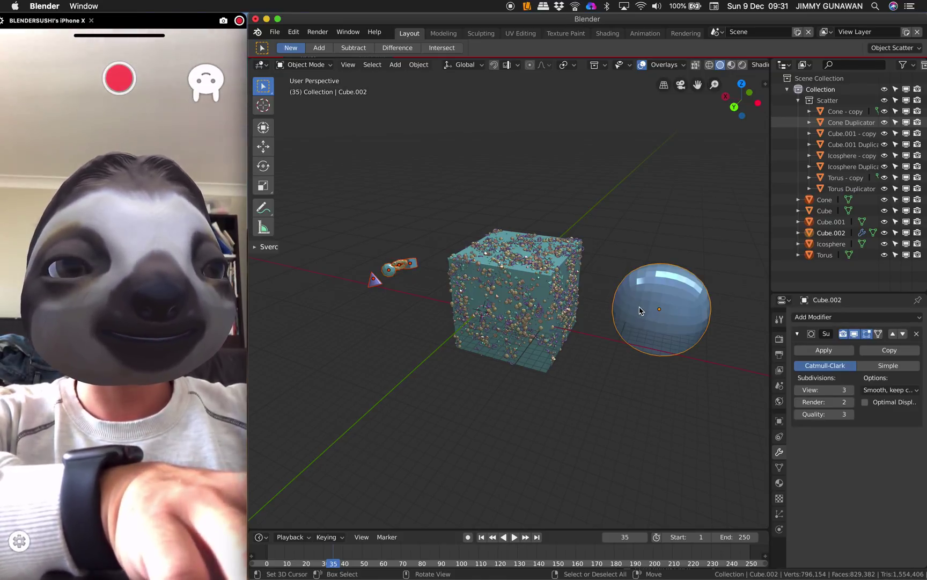
key("F3")
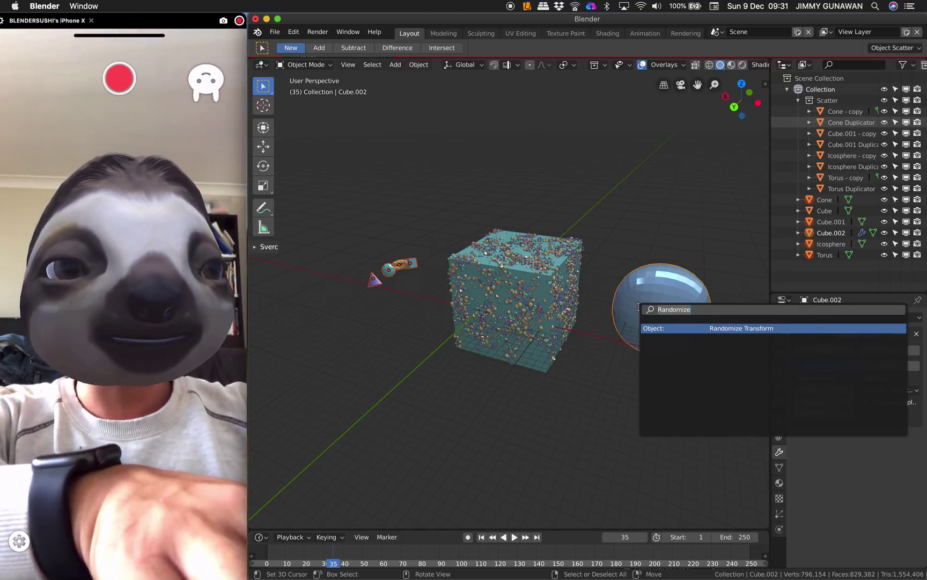
type("sca")
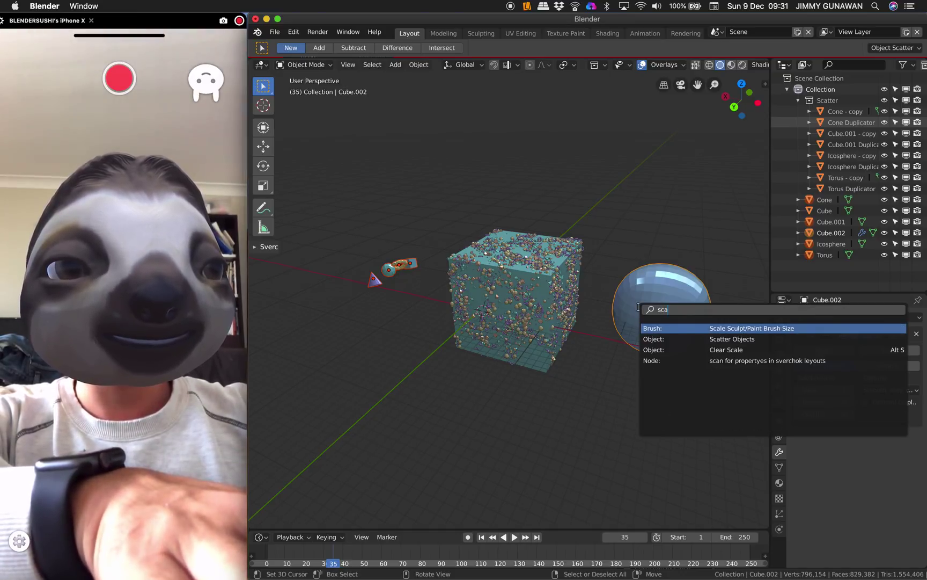
key("Down")
key("Return")
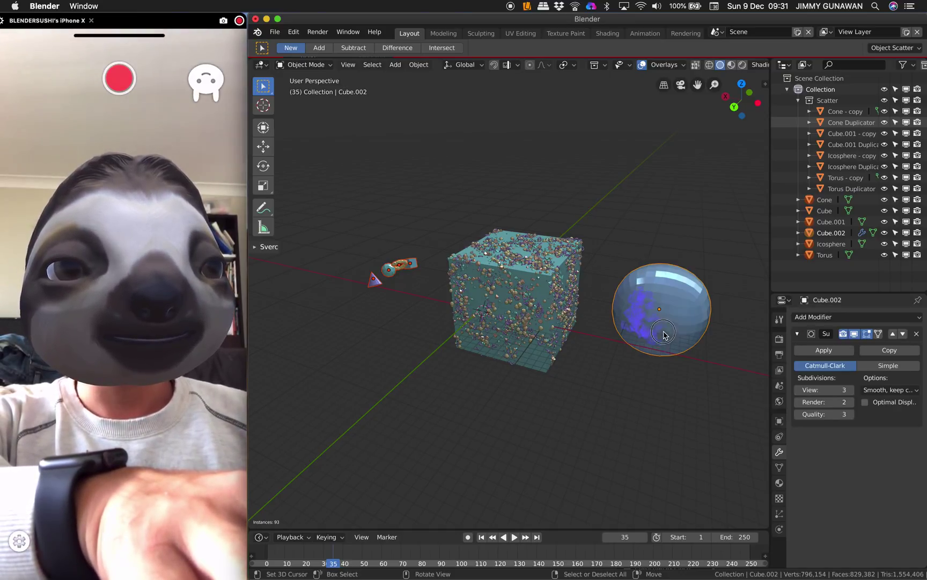
scroll(667, 283, "up", 3)
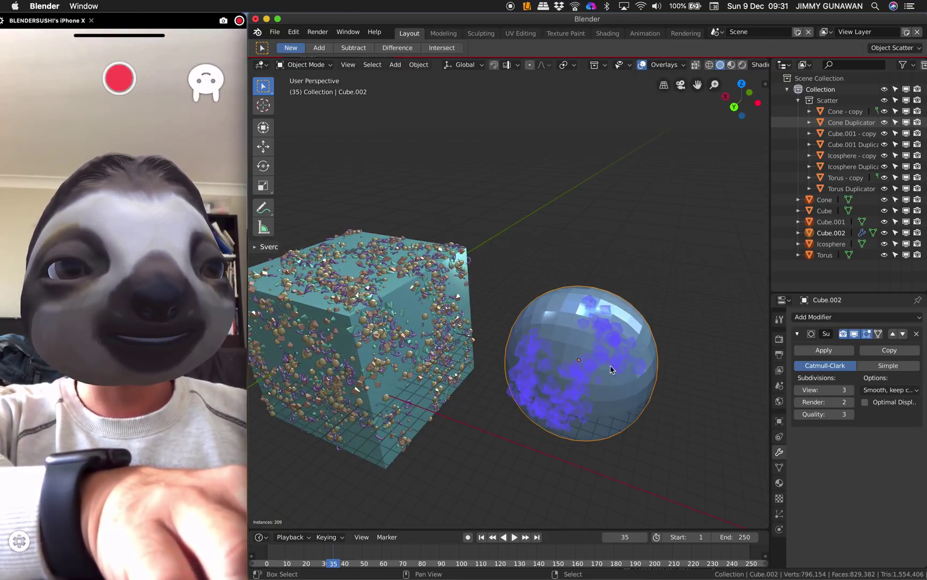
middle_click_drag(611, 370, 548, 387)
Set scatter density 14.25, scale 0.32, randomness 60%, rotation 41°, offset 0.02 and seed 212, and apply the scatter to the rounded cube
left_click(781, 322)
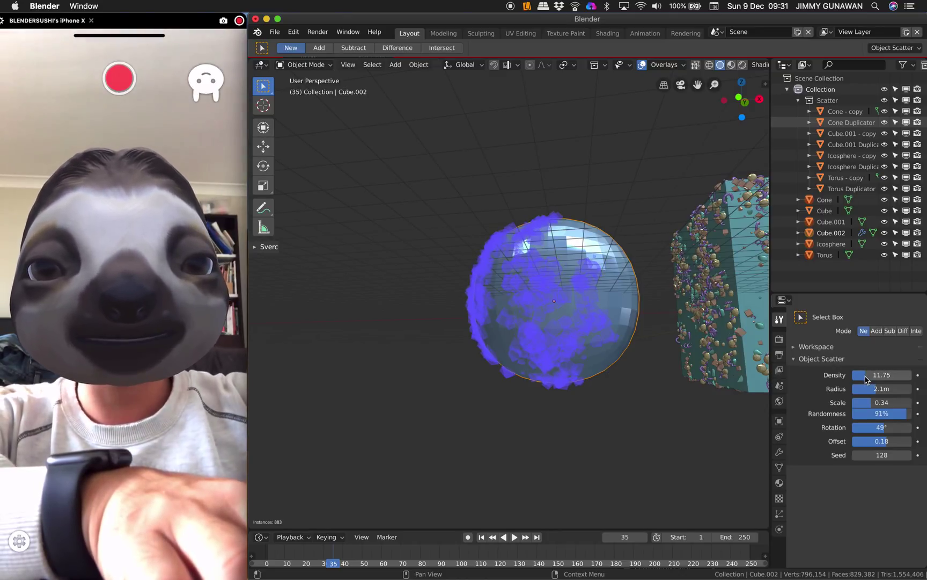
left_click_drag(865, 378, 883, 407)
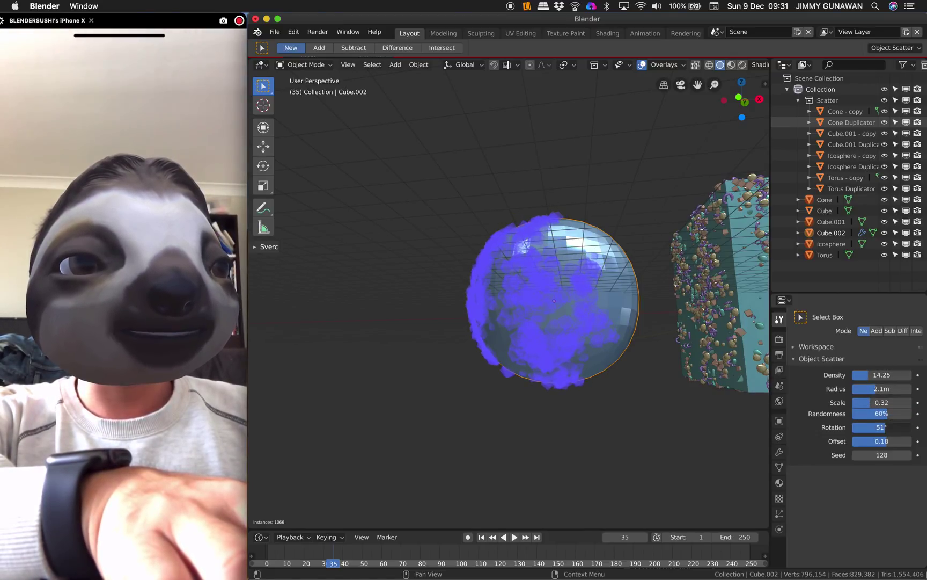
left_click(889, 462)
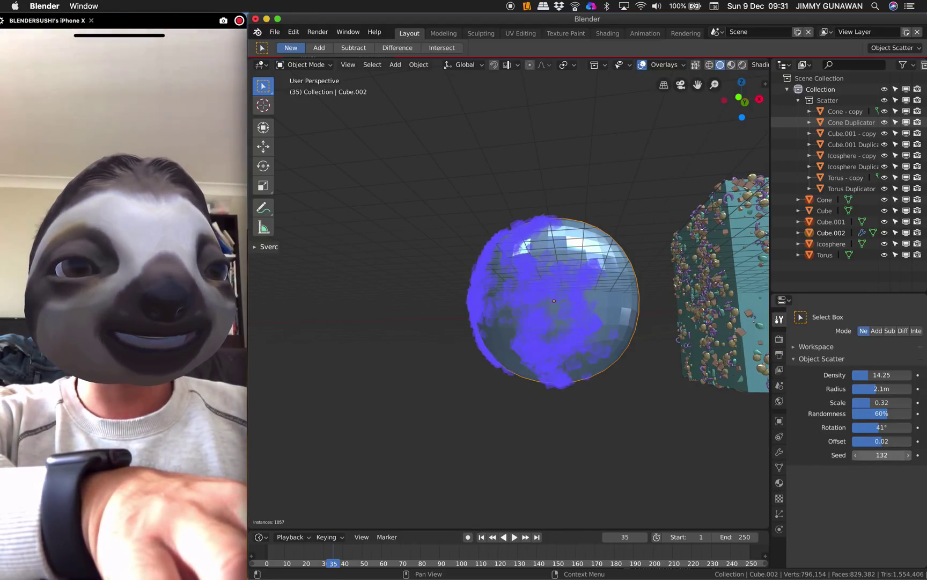
left_click_drag(882, 455, 907, 456)
middle_click_drag(571, 327, 656, 350)
key("Return")
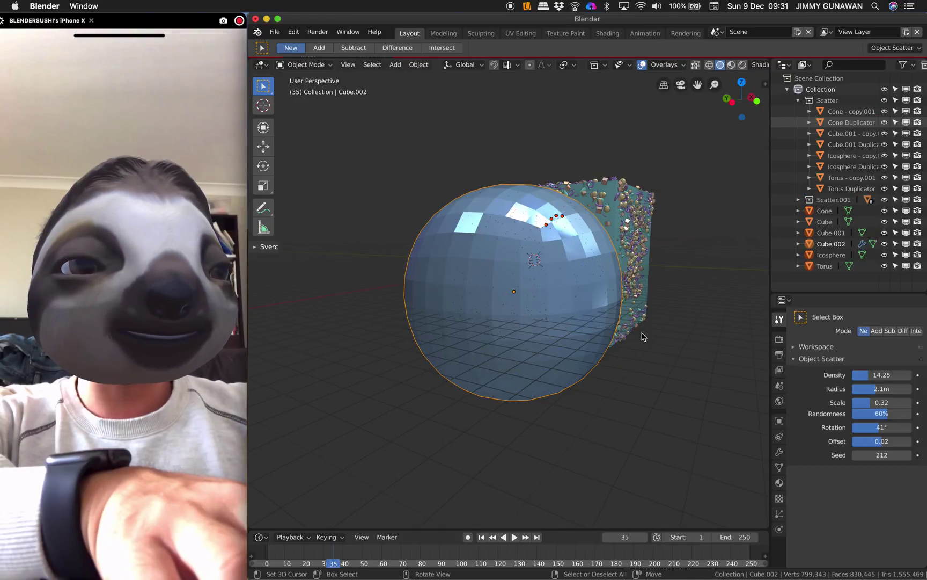
Isolate the main collection, Scatter and Scatter.001 in turn to compare their contents, ending on Scatter.001
middle_click_drag(515, 316, 524, 288)
scroll(524, 288, "down", 3)
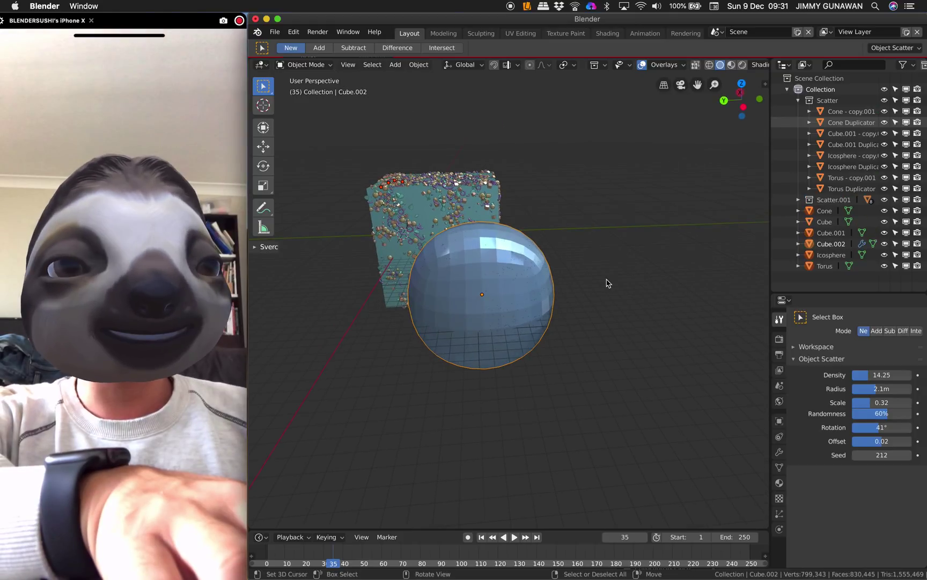
key("2")
key("3")
key("1")
key("2")
key("1")
key("2")
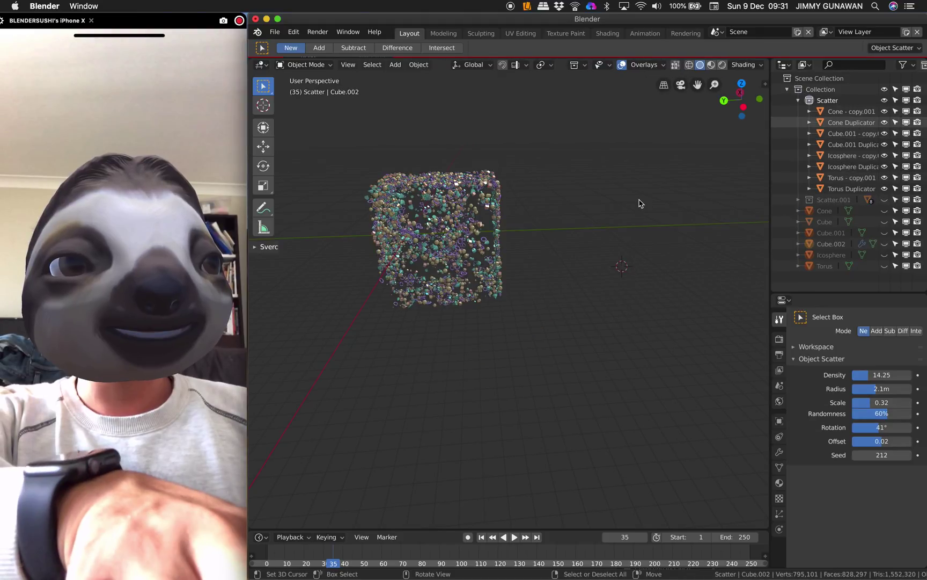
key("3")
key("2")
key("3")
key("1")
key("2")
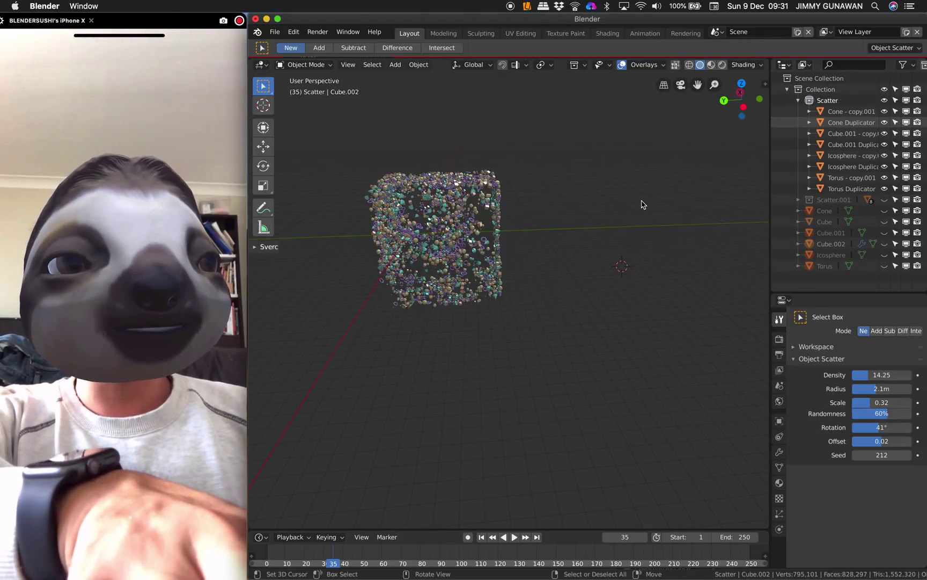
key("3")
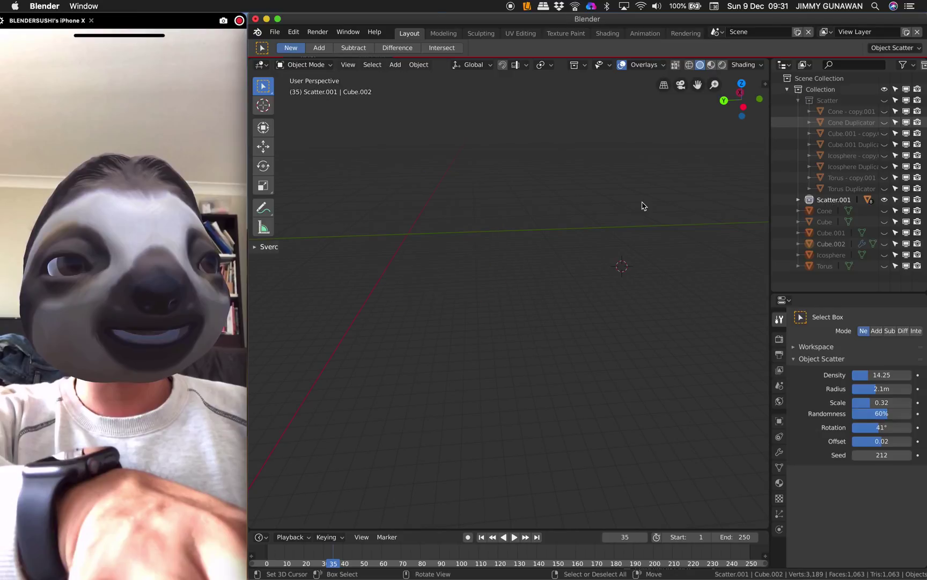
Expand Scatter.001 and enable its cone, Cube.001 and icosphere copies for both viewport and render
left_click(799, 202)
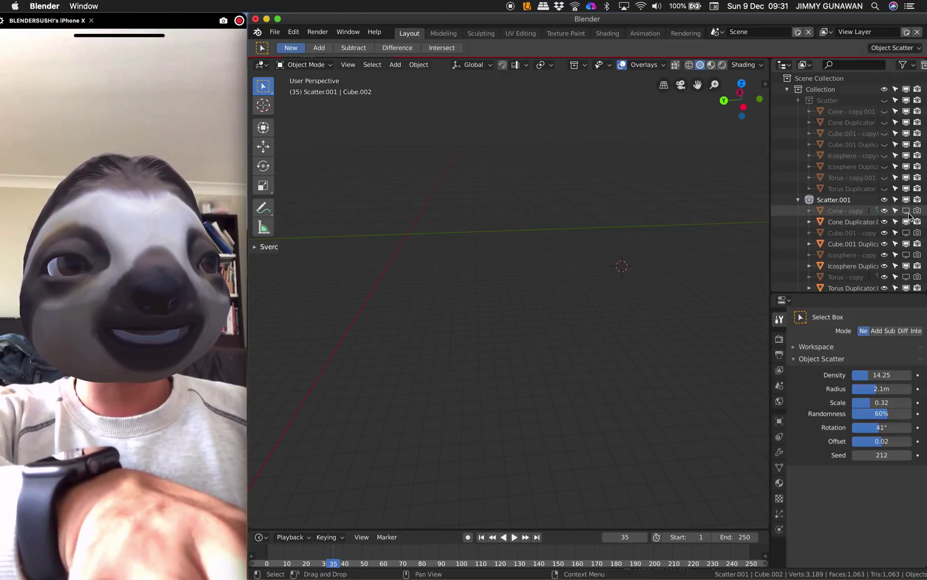
left_click(907, 211)
left_click(918, 211)
left_click(906, 232)
left_click(917, 233)
left_click(906, 255)
left_click(917, 255)
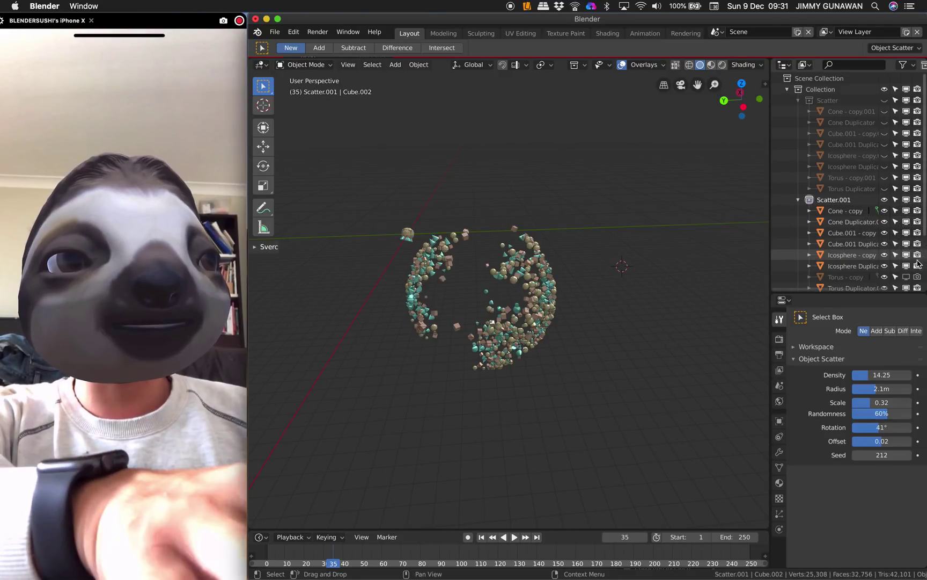
Disable the Icosphere Duplicator of Scatter.001 in the viewport and switch its Cube.001 copy off and back on
left_click(906, 266)
left_click(917, 266)
left_click(911, 233)
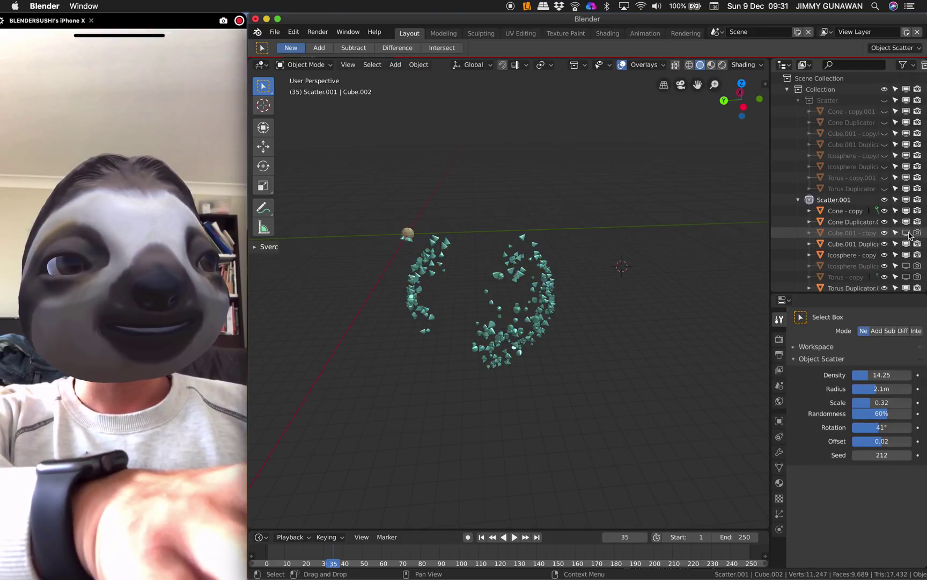
left_click(907, 233)
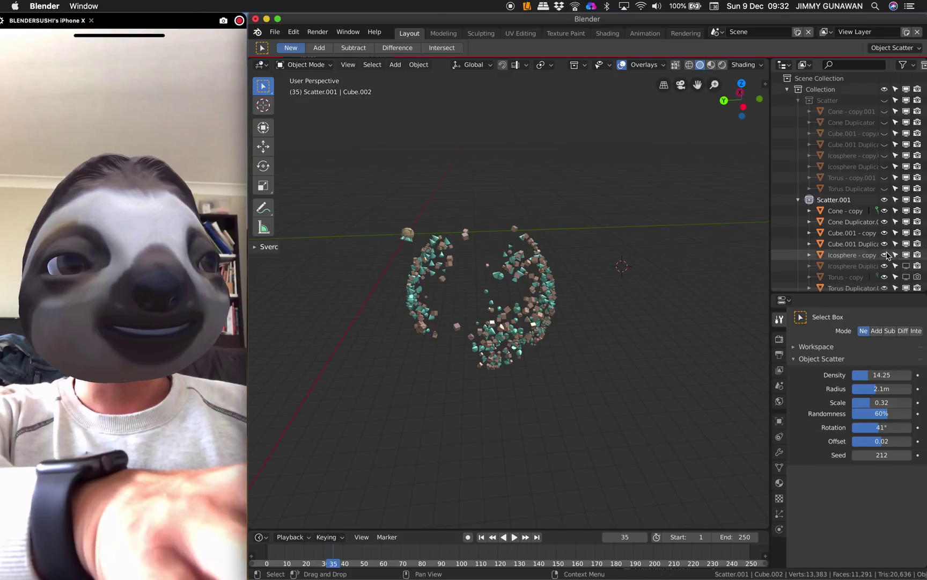
middle_click_drag(537, 297, 586, 288)
scroll(587, 289, "up", 3)
scroll(587, 288, "down", 3)
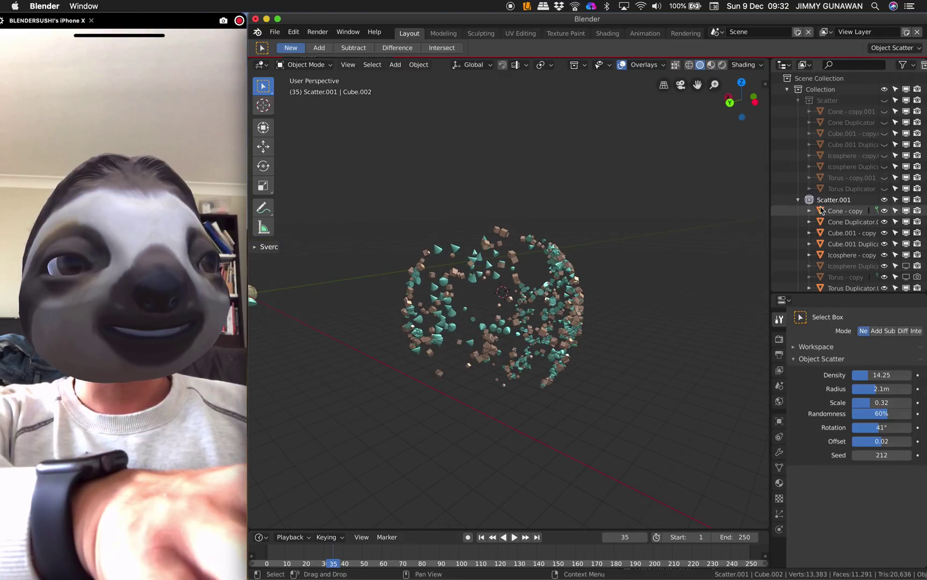
Isolate Scatter and Scatter.001 alternately against the full scene, ending with the whole main collection shown
key("alt+h")
middle_click_drag(609, 250, 601, 255)
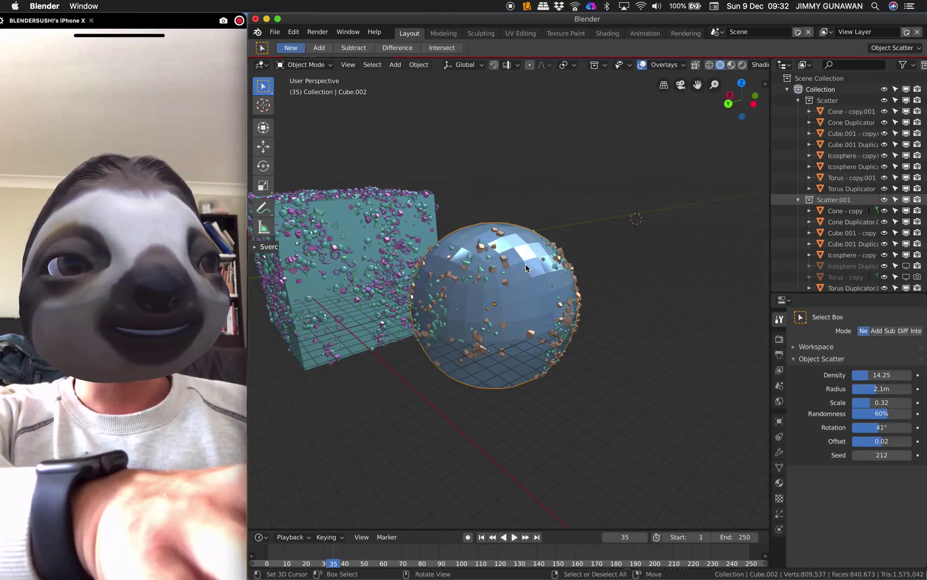
scroll(526, 265, "down", 3)
key("2")
key("3")
key("2")
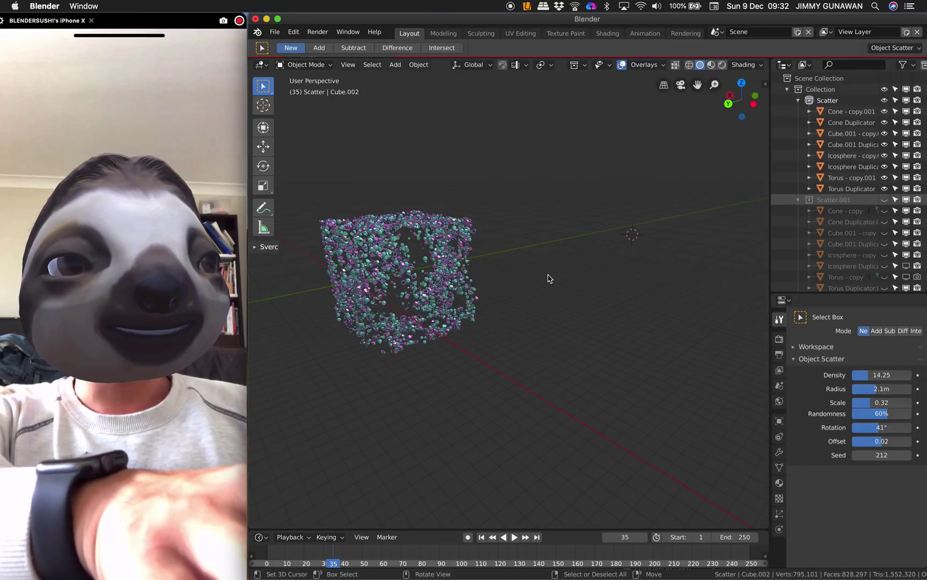
key("1")
key("2")
key("3")
key("1")
middle_click_drag(555, 279, 542, 271)
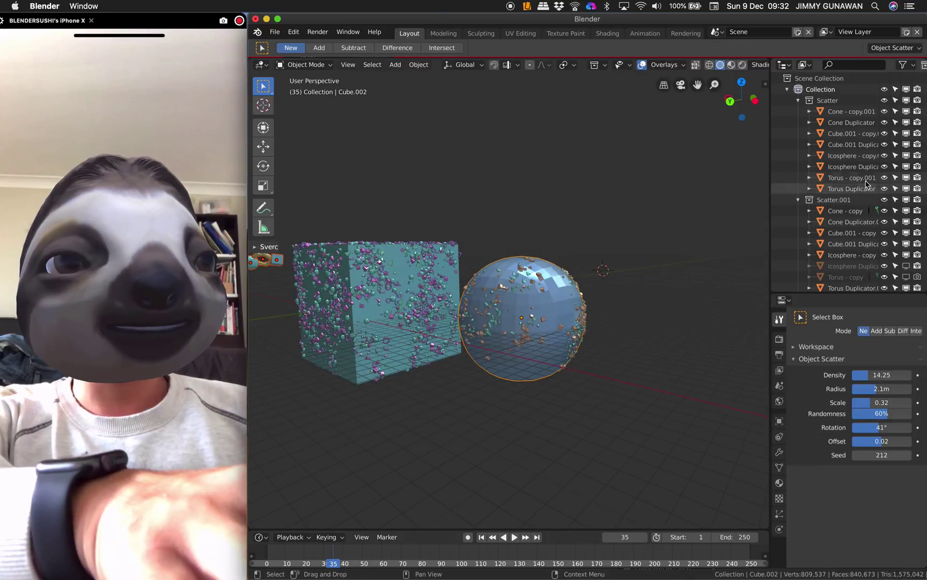
Collapse the Scatter and Scatter.001 collections in the outliner and deselect all objects
left_click(799, 100)
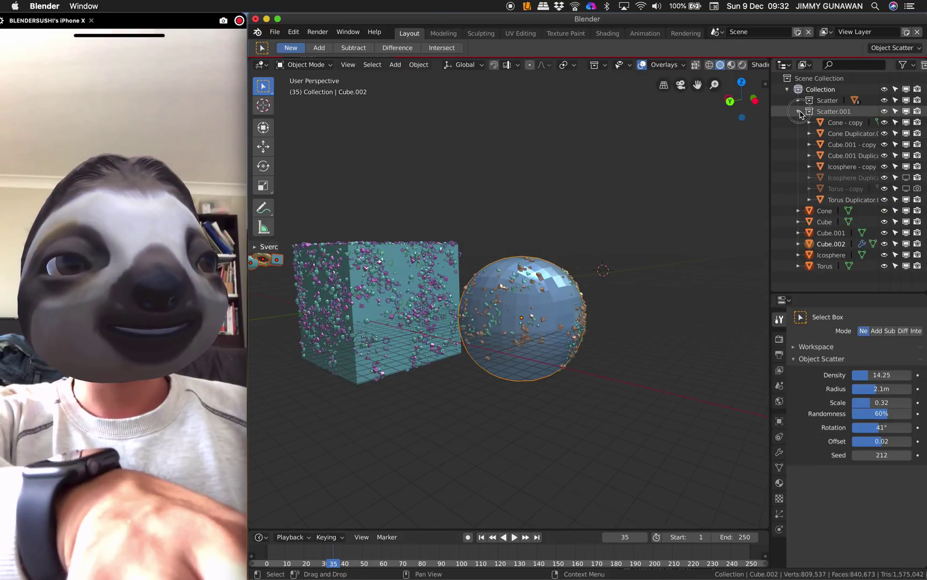
left_click(799, 111)
scroll(546, 269, "up", 2)
scroll(536, 274, "down", 2)
middle_click_drag(404, 307, 477, 332, "shift")
key("a")
key("a")
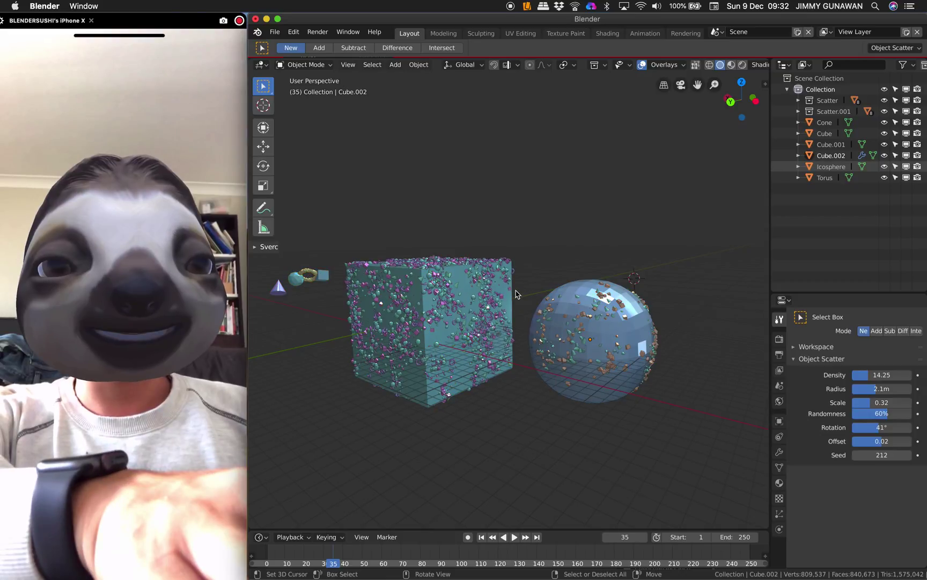
Examine the scattered shapes on the cube and the rounded cube from several angles and distances
middle_click_drag(516, 294, 521, 287)
scroll(529, 291, "up", 5)
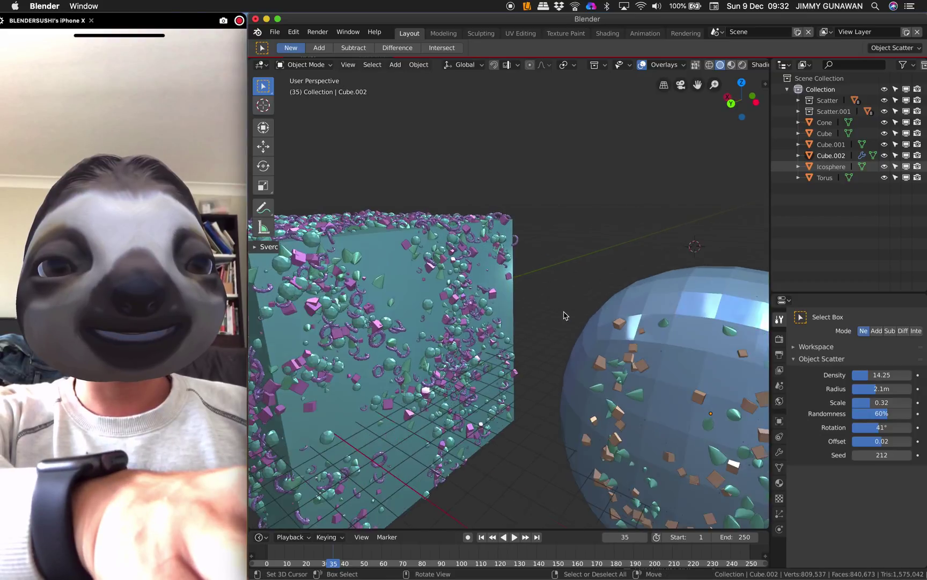
scroll(560, 322, "down", 2)
middle_click_drag(559, 325, 640, 227)
middle_click_drag(531, 277, 504, 336)
scroll(503, 343, "up", 4)
scroll(502, 343, "down", 6)
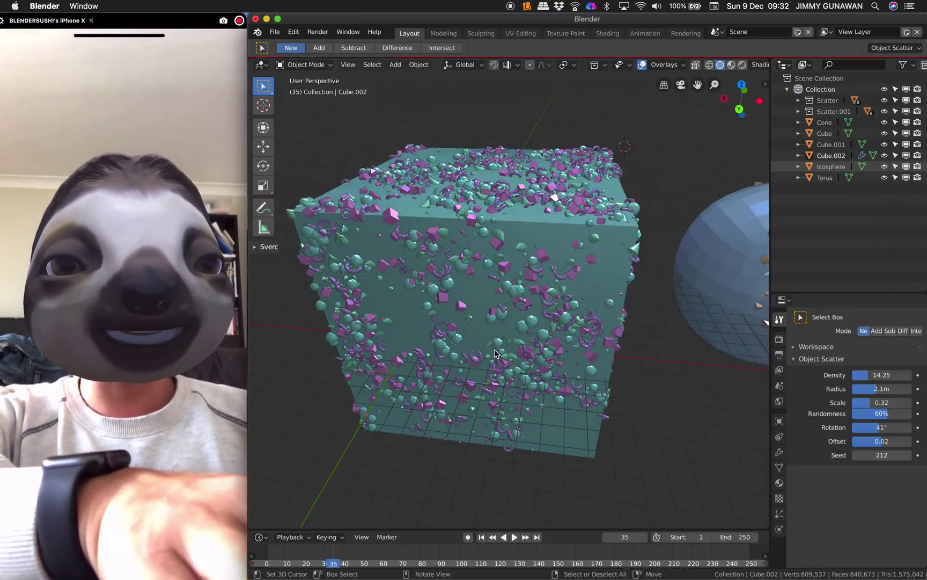
scroll(502, 336, "up", 3)
middle_click_drag(503, 336, 585, 266)
scroll(591, 259, "up", 5)
scroll(591, 260, "down", 6)
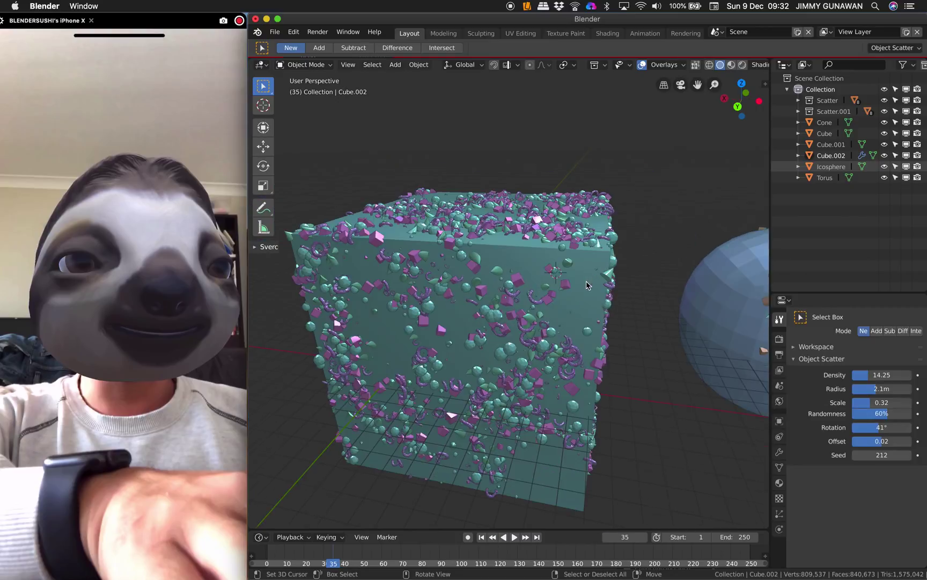
scroll(602, 290, "up", 3)
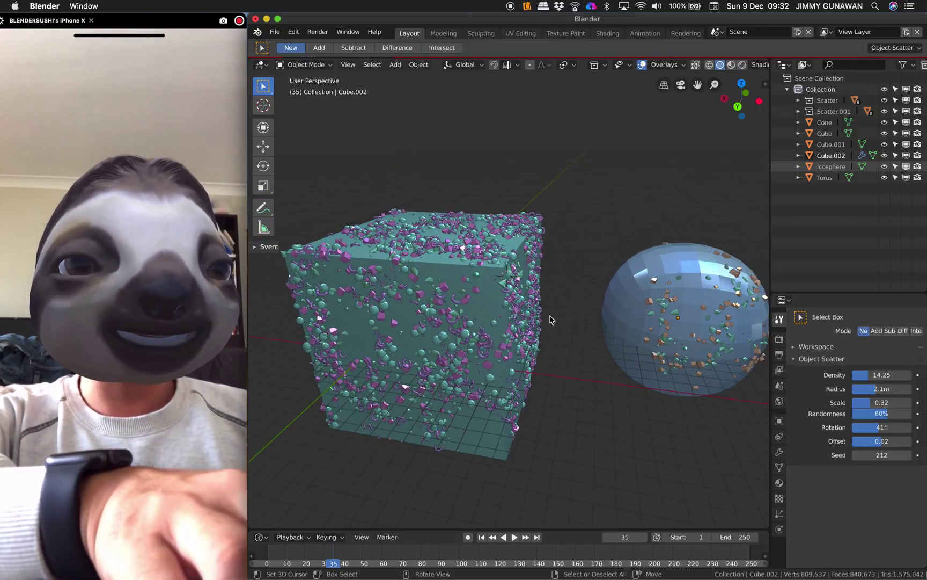
scroll(494, 301, "down", 2)
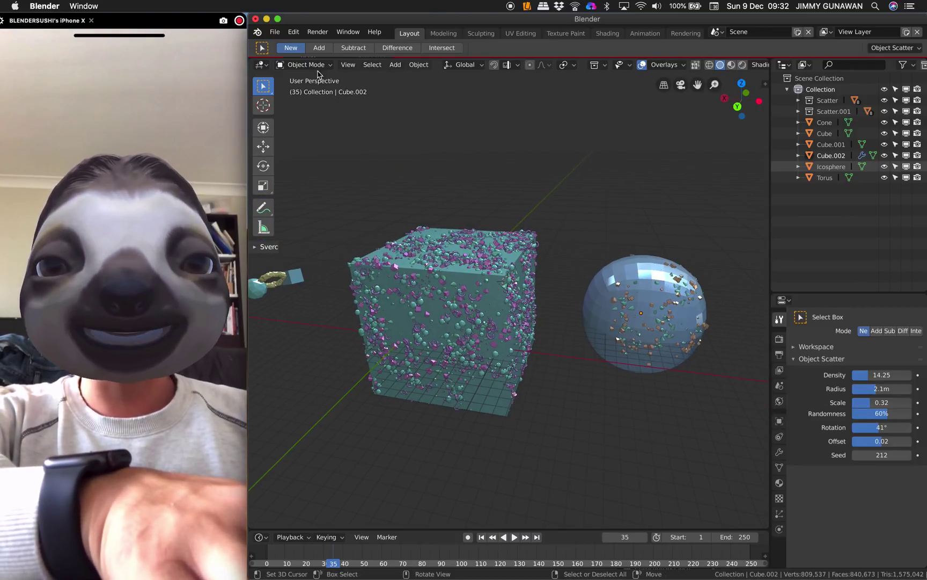
Review the file formats available for exporting the scene, without exporting anything
left_click(275, 32)
mouse_move(316, 249)
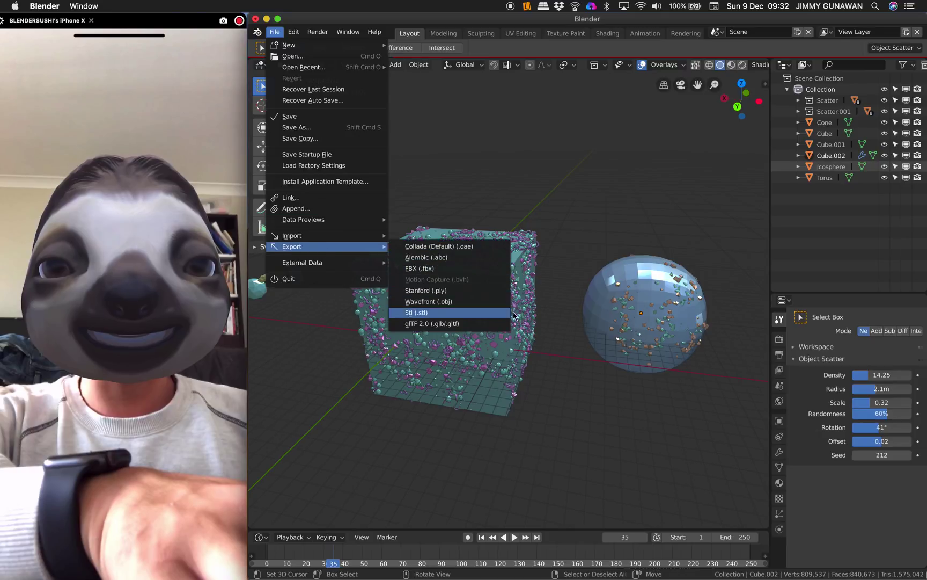
scroll(454, 314, "up", 5)
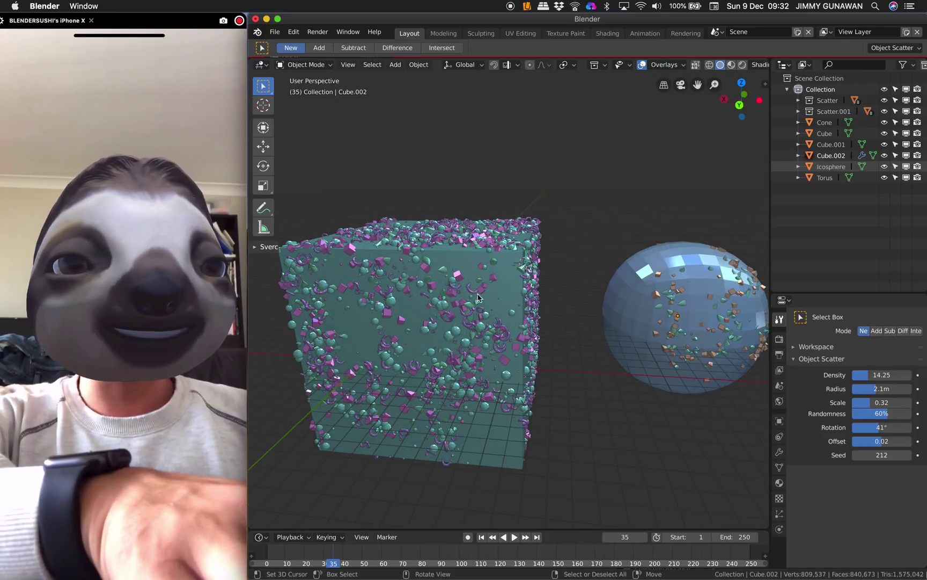
Widen the area holding the outliner and the properties editor beside the 3D viewport
left_click_drag(771, 158, 754, 168)
middle_click_drag(709, 257, 617, 279)
scroll(620, 280, "up", 4)
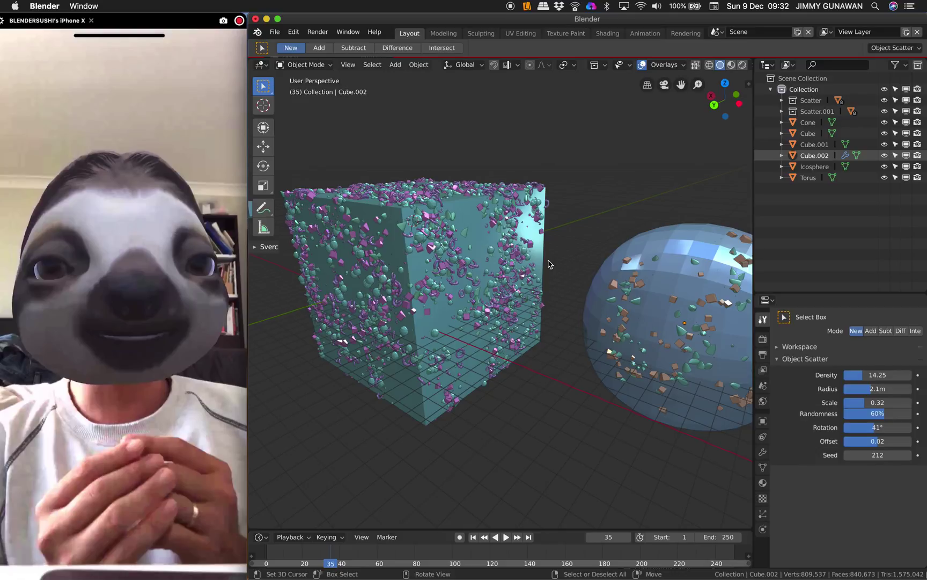
Examine the scattered shapes on the cube and the rounded cube up close and from different sides
mouse_move(549, 263)
middle_mouse_down()
mouse_move(541, 264)
mouse_move(561, 269)
middle_mouse_up()
scroll(565, 270, "down", 2)
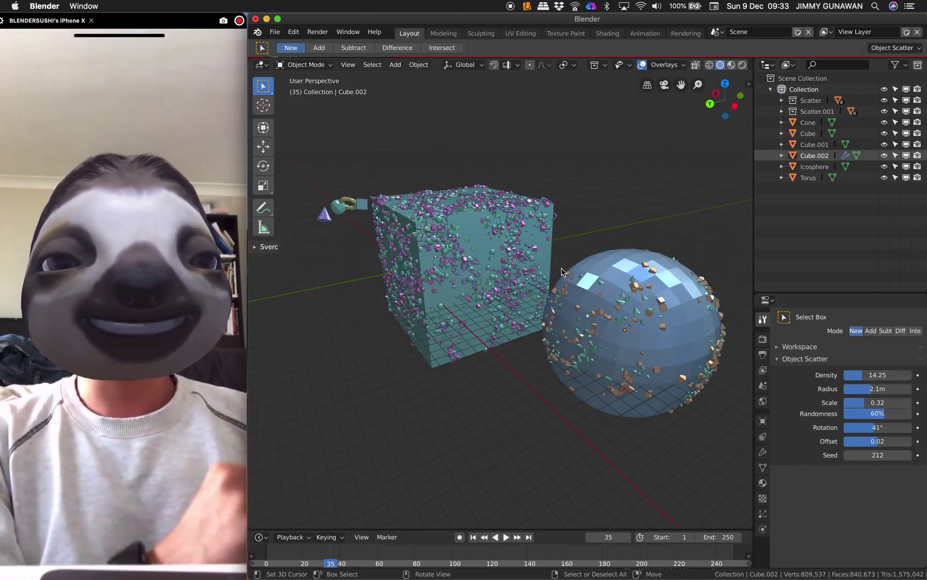
middle_click_drag(561, 272, 538, 276)
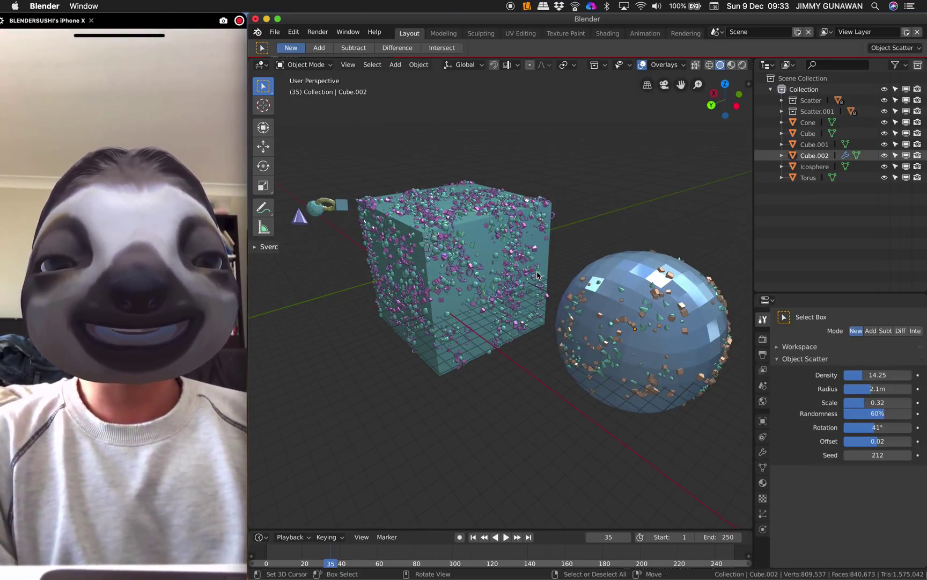
key("ctrl+Right")
key("ctrl+Left")
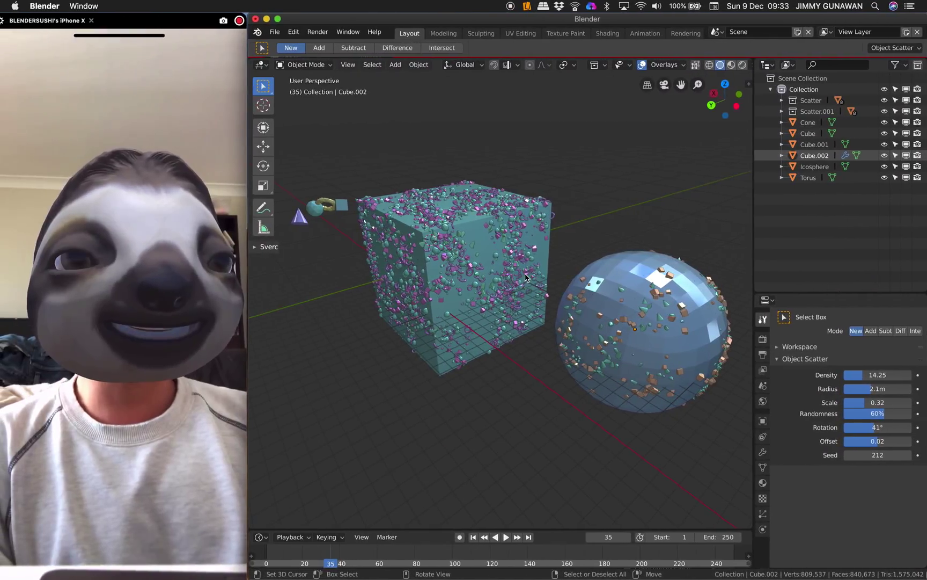
mouse_move(538, 273)
middle_mouse_down()
mouse_move(517, 290)
mouse_move(389, 318)
mouse_move(390, 286)
mouse_move(545, 290)
middle_mouse_up()
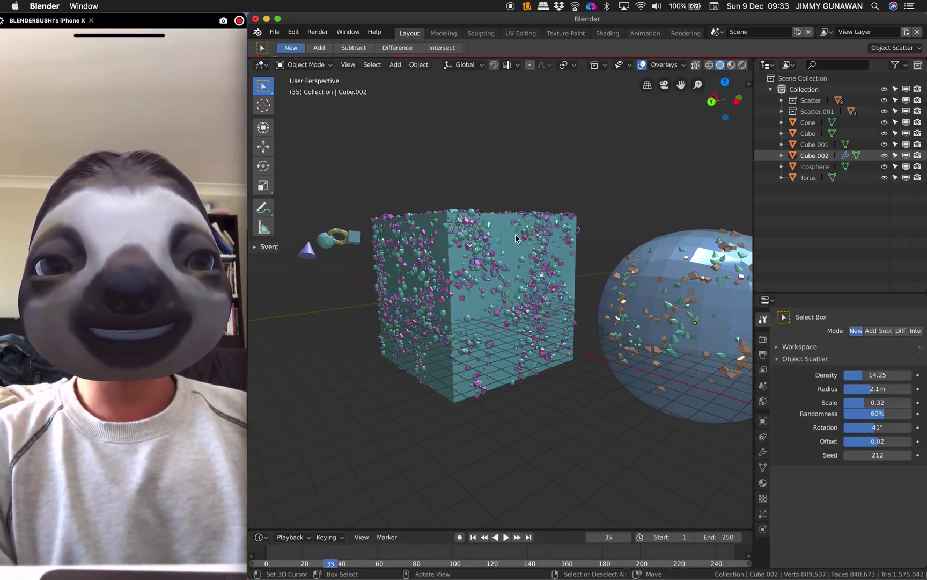
middle_click_drag(516, 238, 539, 263)
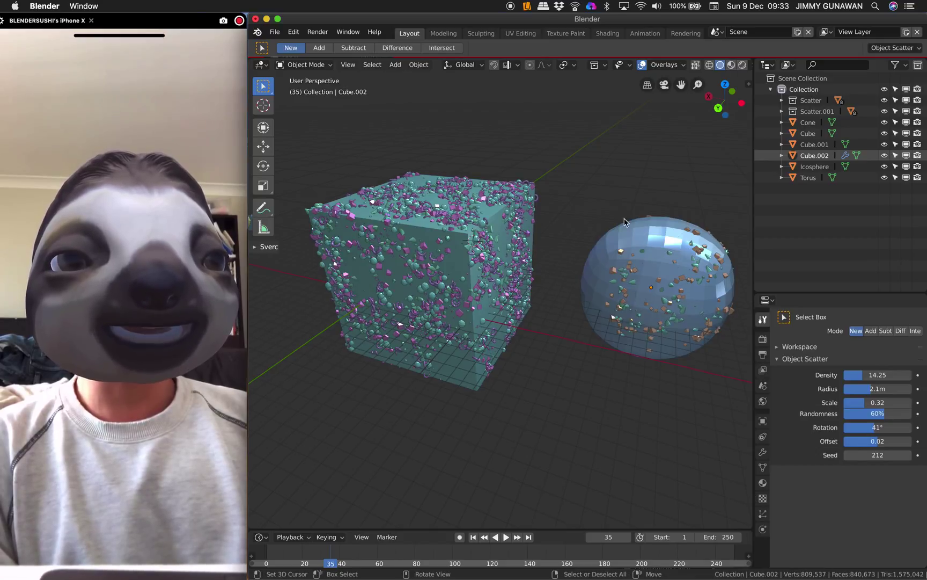
mouse_move(450, 229)
middle_mouse_down()
mouse_move(471, 213)
mouse_move(456, 234)
middle_mouse_up()
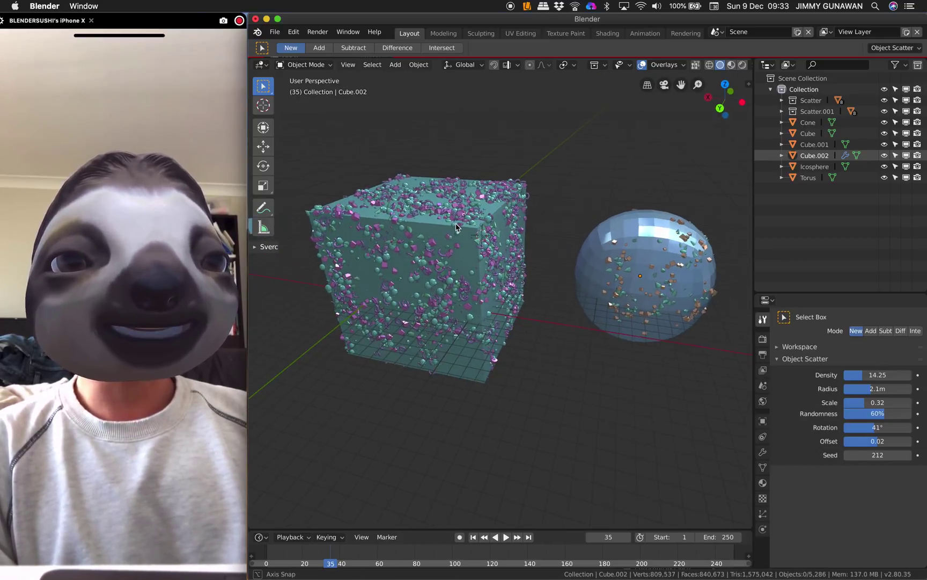
scroll(456, 234, "up", 10)
scroll(520, 260, "down", 8)
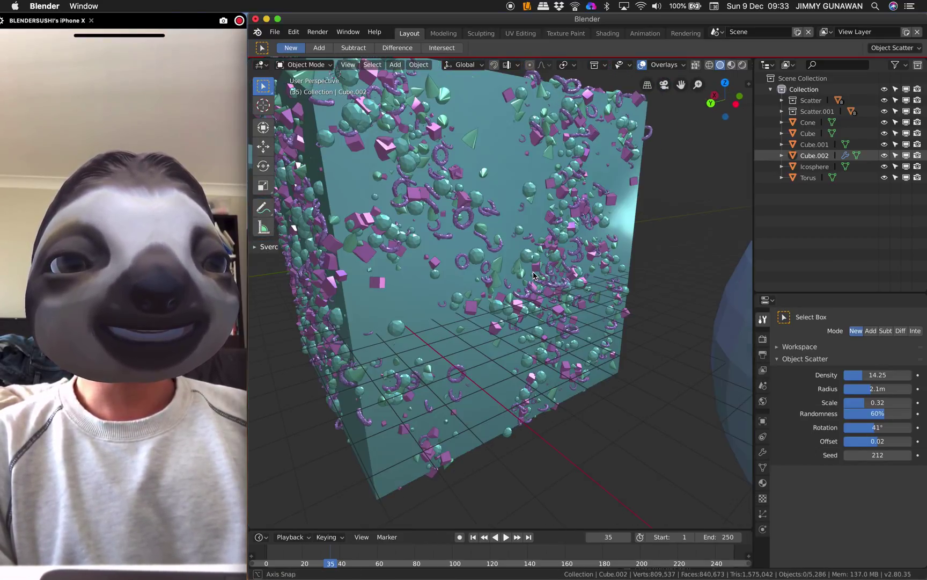
scroll(496, 243, "up", 3)
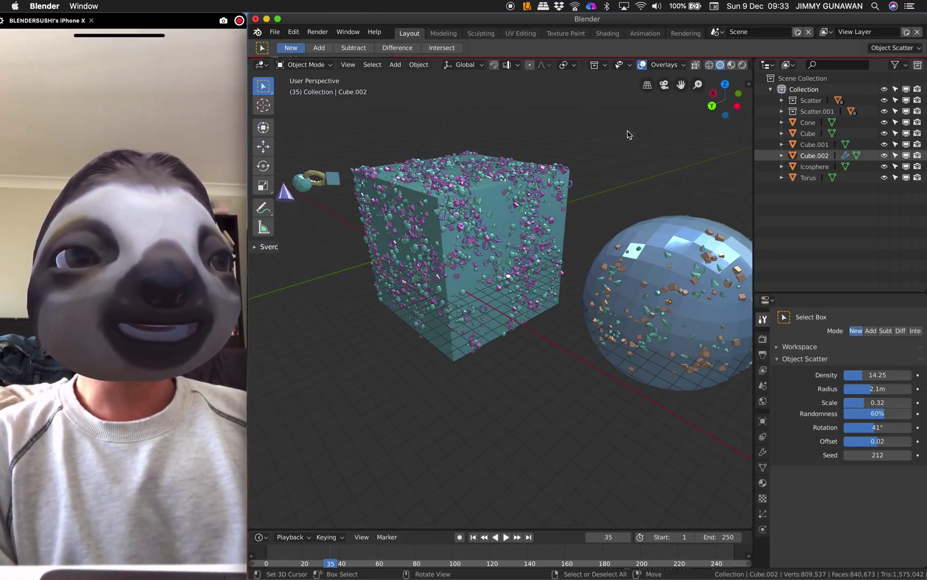
Switch the viewport to LookDev shading and add a sun light to the scene
left_click(732, 65)
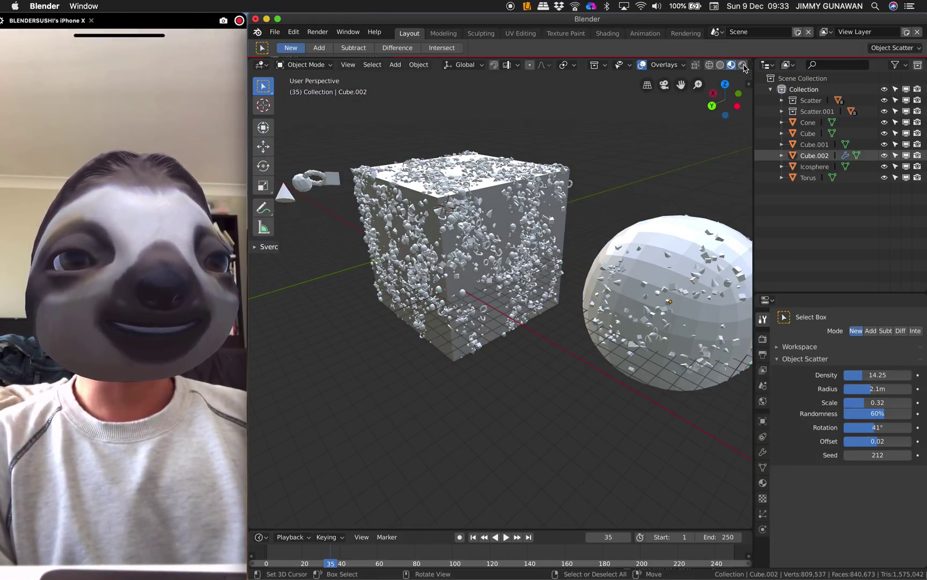
middle_click_drag(550, 237, 563, 223)
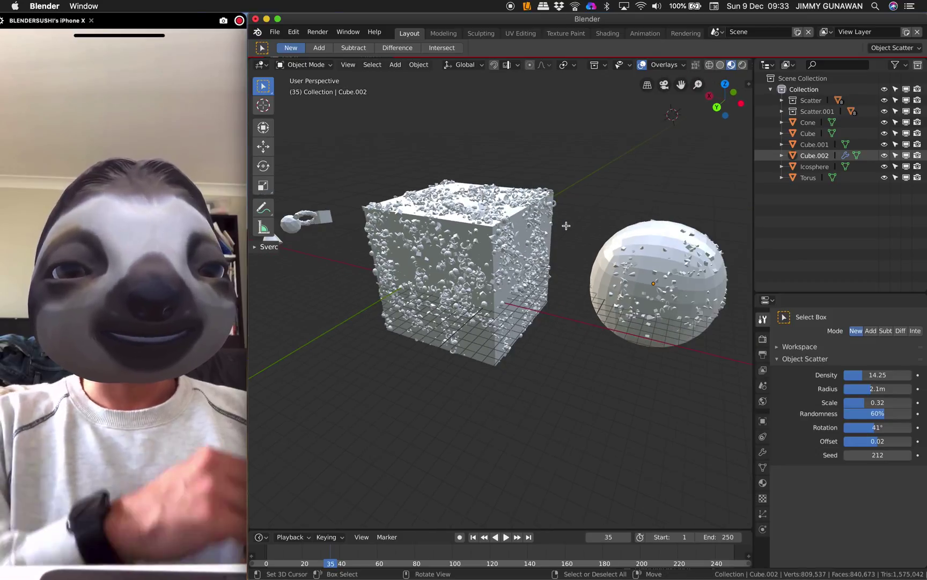
key("shift+a")
mouse_move(558, 372)
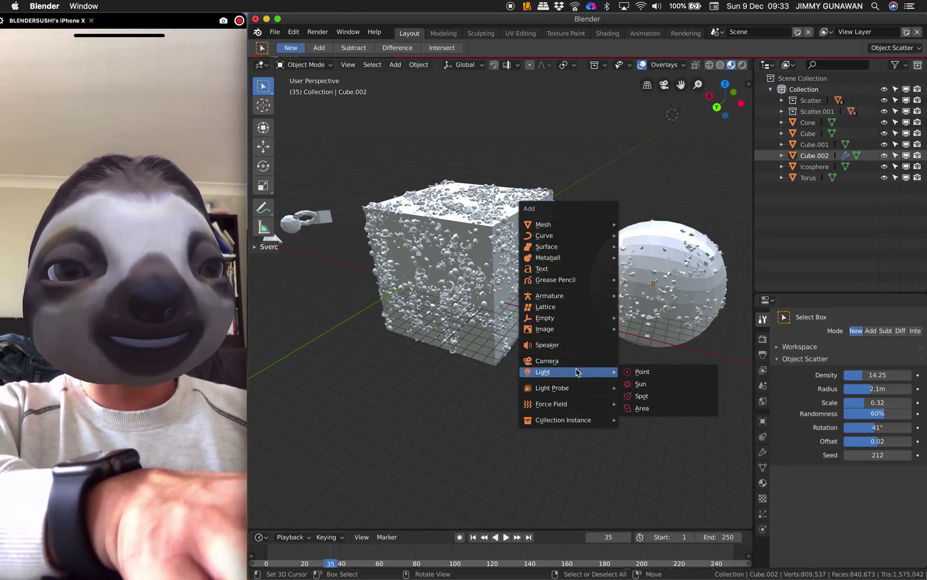
left_click(644, 383)
Rotate the sun light freely so that it points diagonally toward the scattered cube
key("r")
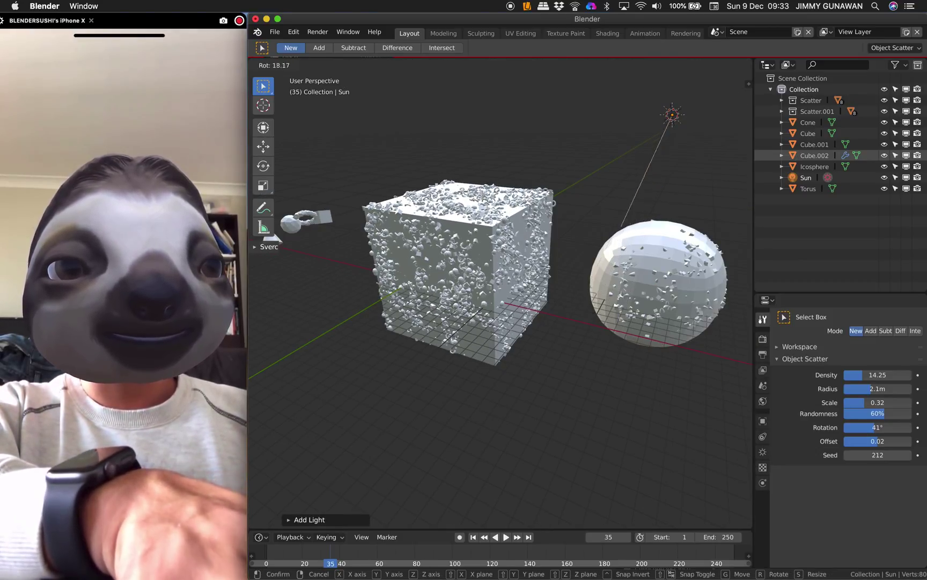
left_click(582, 267)
key("r")
key("r")
left_click(583, 266)
middle_click_drag(586, 269, 580, 255)
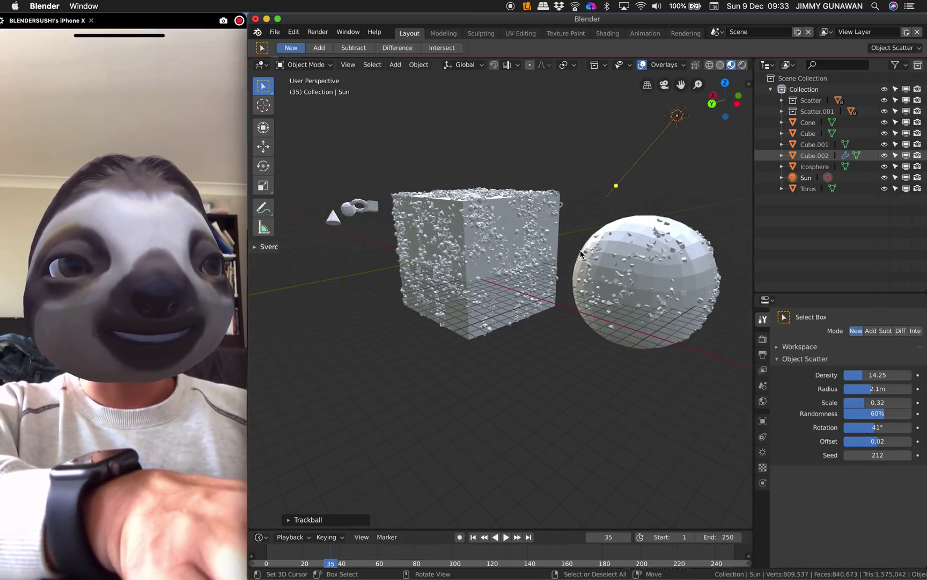
Switch the viewport to Rendered shading and trackball-rotate the sun light so it points down toward the rounded cube
left_click(742, 64)
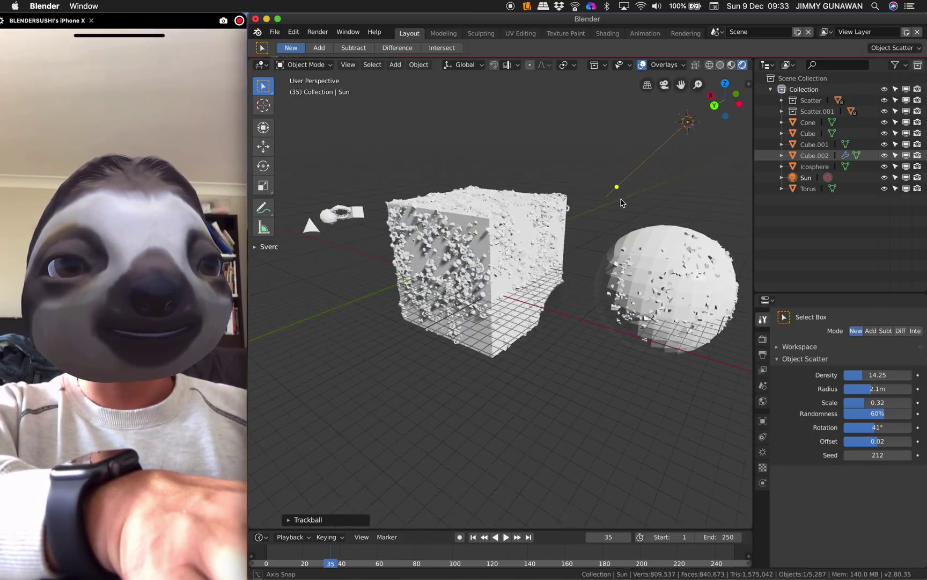
key("r")
key("r")
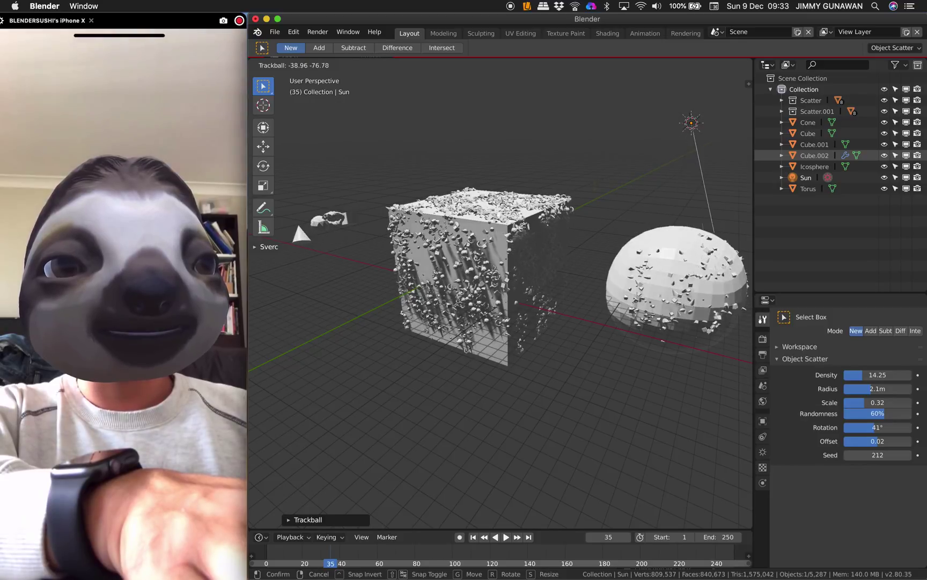
left_click(602, 192)
key("r")
key("r")
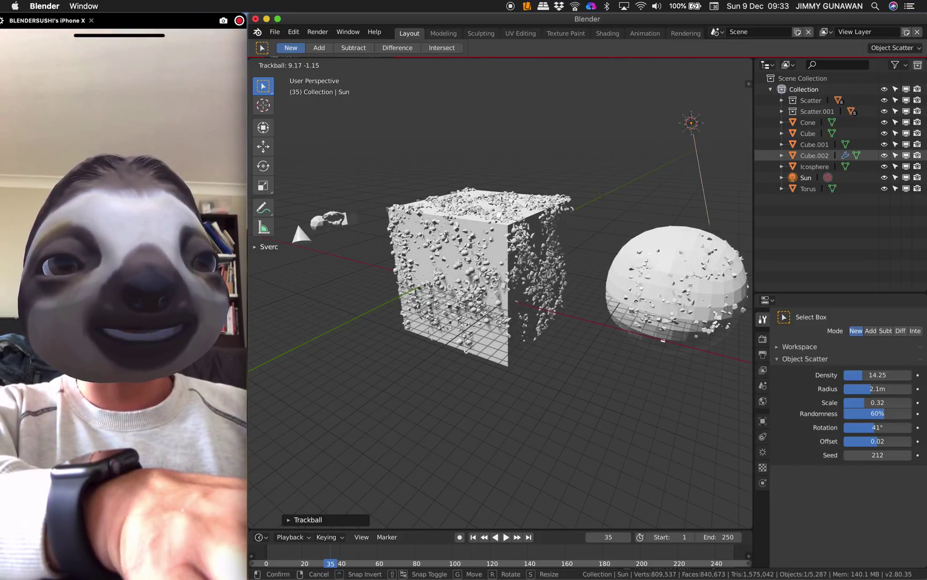
left_click(596, 188)
Move the sun light above the scattered cube and trackball-rotate it to shine steeply downward
key("g")
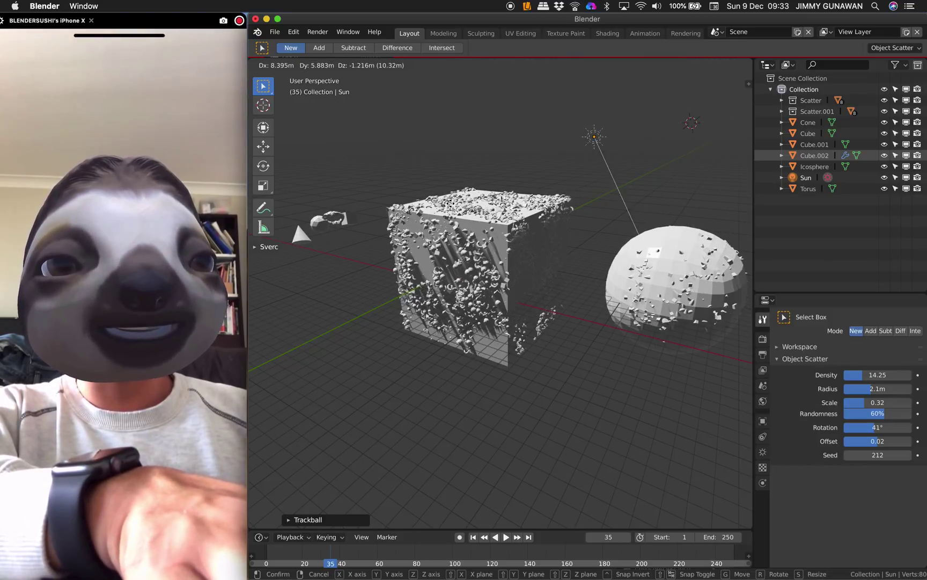
left_click(452, 205)
key("r")
key("r")
left_click(550, 234)
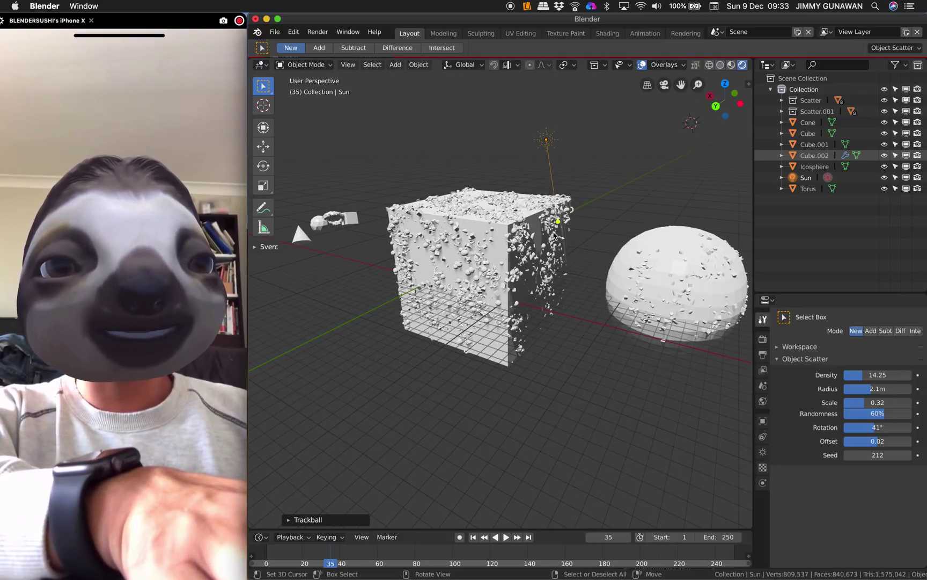
scroll(545, 220, "up", 4)
middle_click_drag(542, 274, 507, 241)
scroll(510, 242, "down", 3)
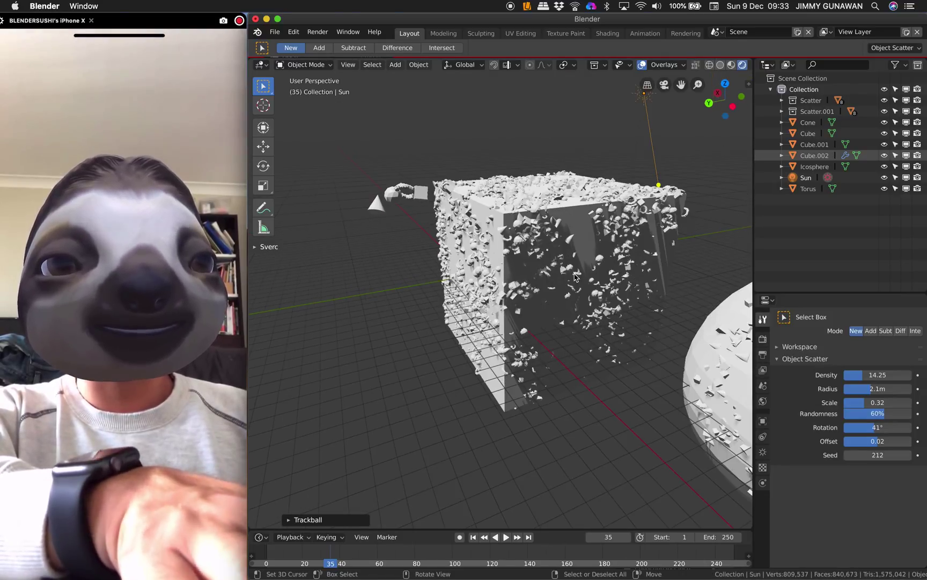
middle_click_drag(590, 268, 549, 252)
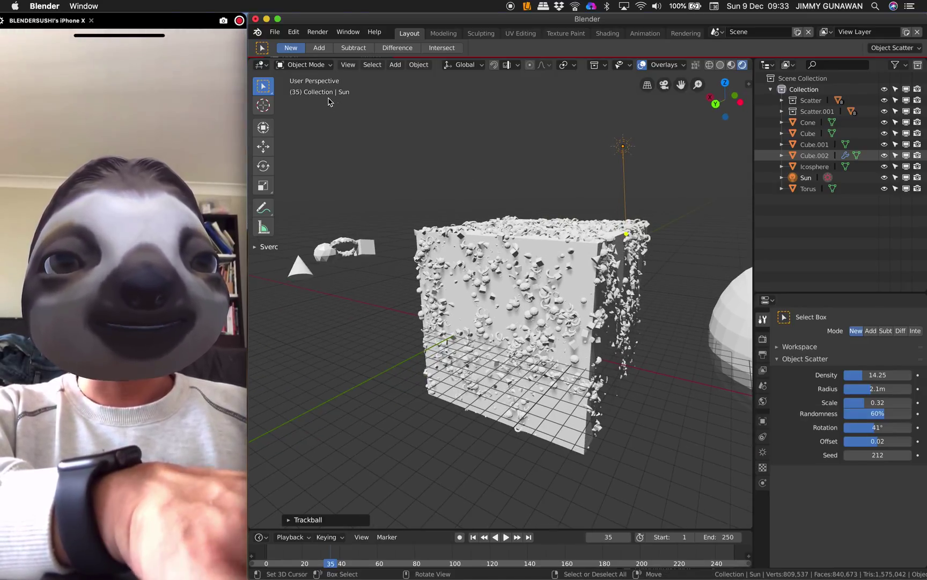